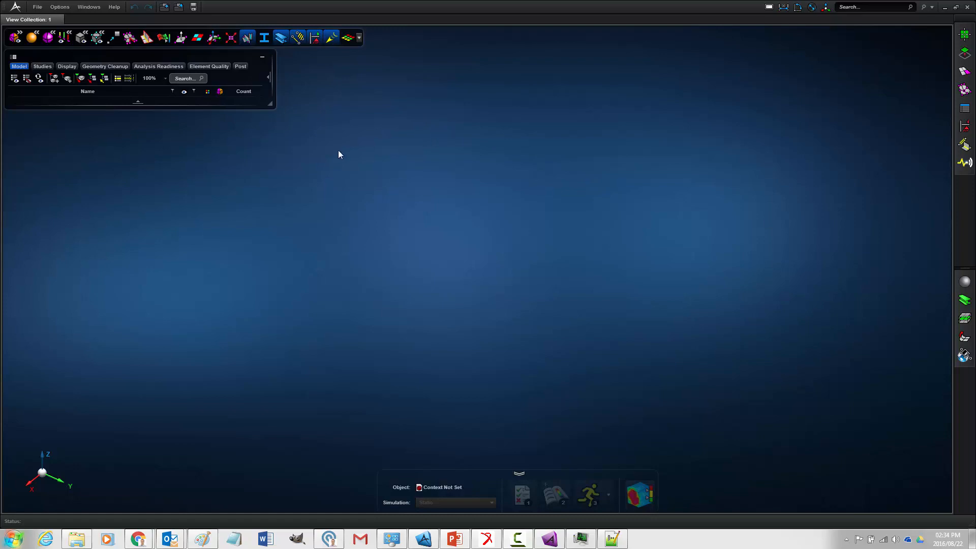
- Import the geometry file RockerGeom.xmt_txt from the Adams analysis folder
left_click(38, 7)
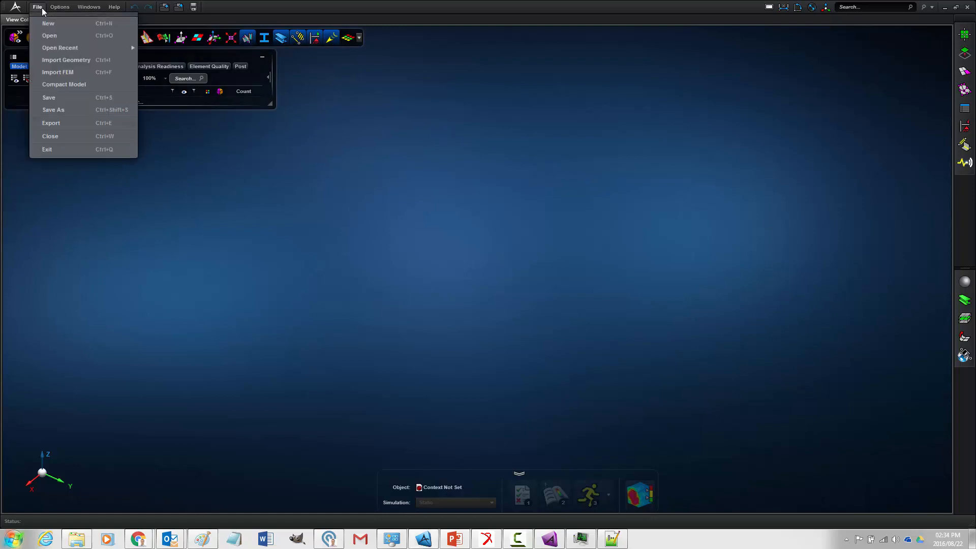
left_click(62, 57)
left_click(422, 175)
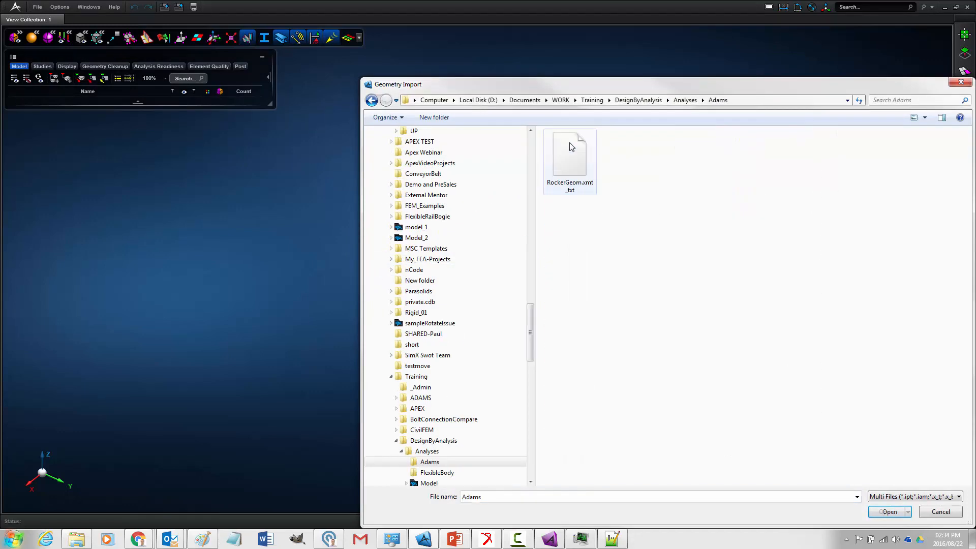
left_click(564, 162)
left_click(887, 512)
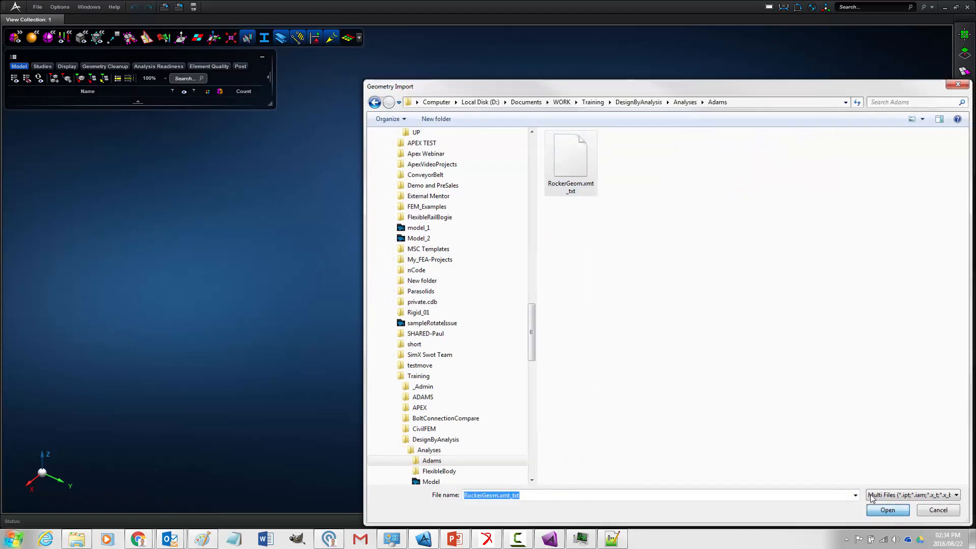
left_click(442, 300)
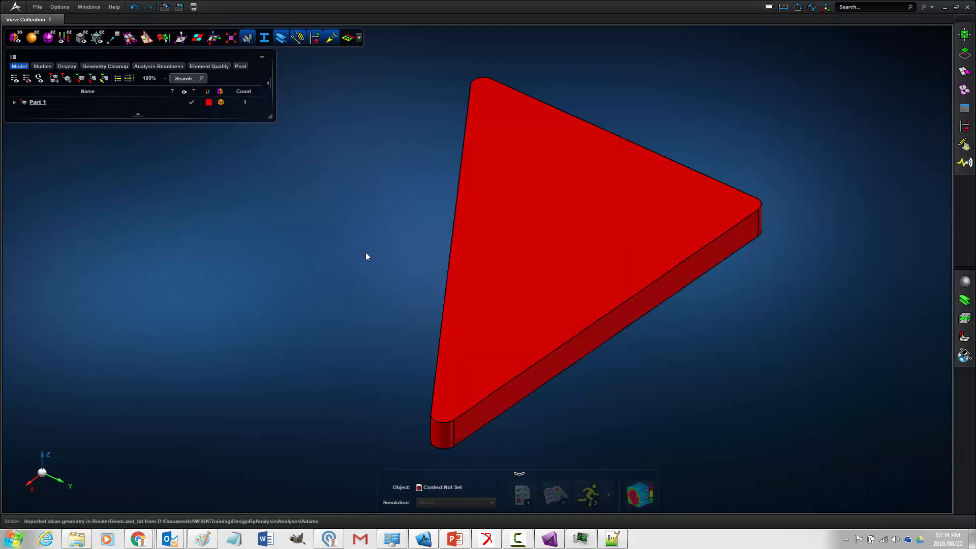
- Examine the imported triangular rocker solid and its rounded corners from several angles
right_click_drag(374, 261, 548, 297)
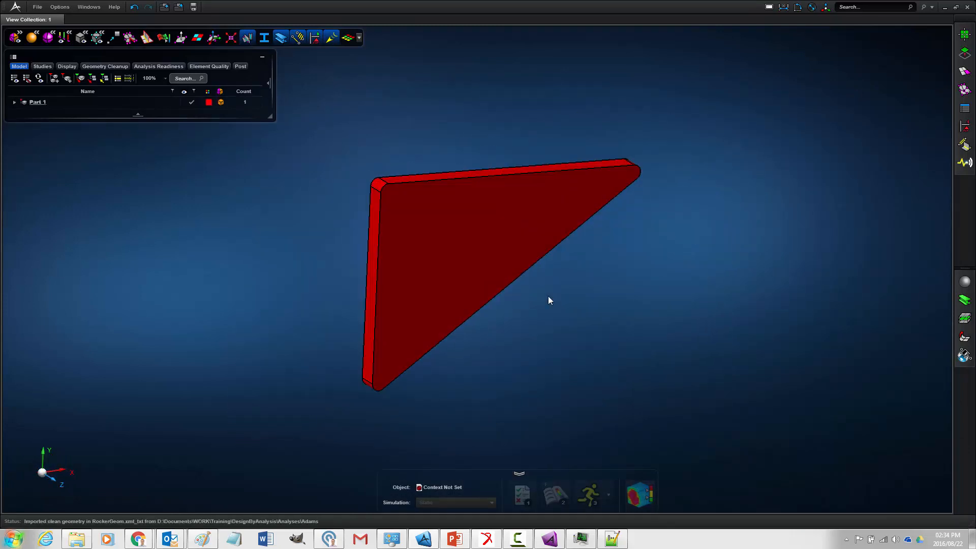
scroll(375, 186, "up", 3)
scroll(376, 188, "down", 3)
scroll(386, 181, "up", 2)
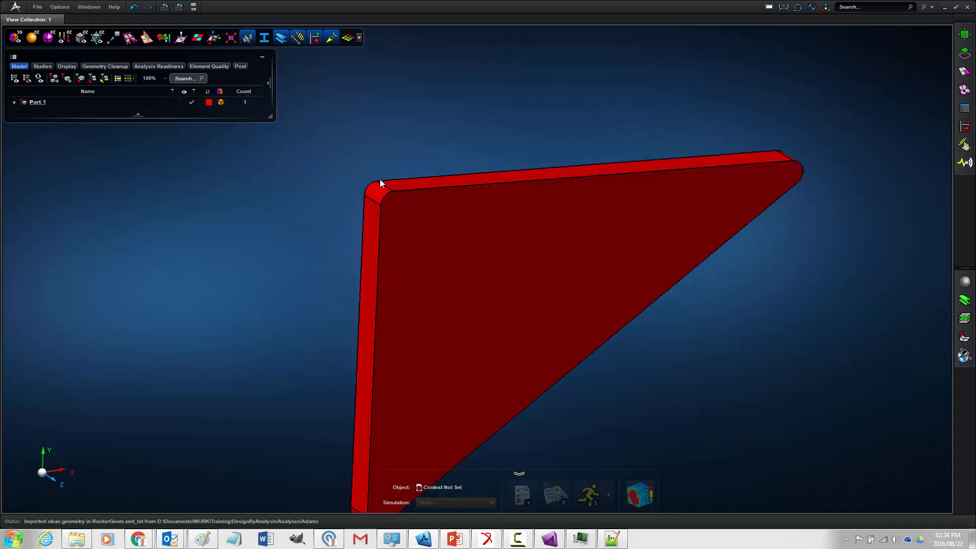
mouse_move(328, 194)
right_mouse_down()
mouse_move(293, 185)
mouse_move(333, 215)
mouse_move(305, 187)
mouse_move(321, 192)
right_mouse_up()
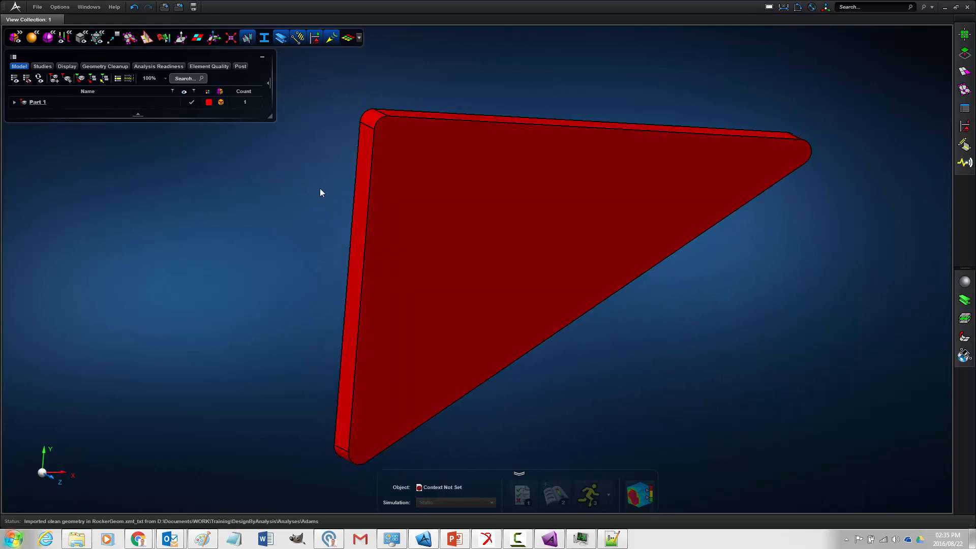
mouse_move(304, 206)
right_mouse_down()
mouse_move(326, 205)
mouse_move(309, 203)
right_mouse_up()
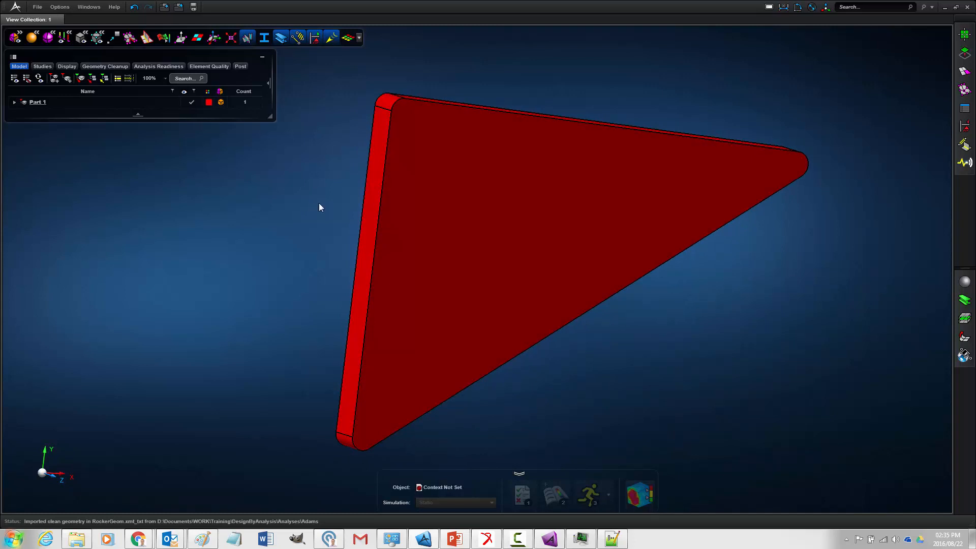
right_click_drag(298, 207, 286, 212)
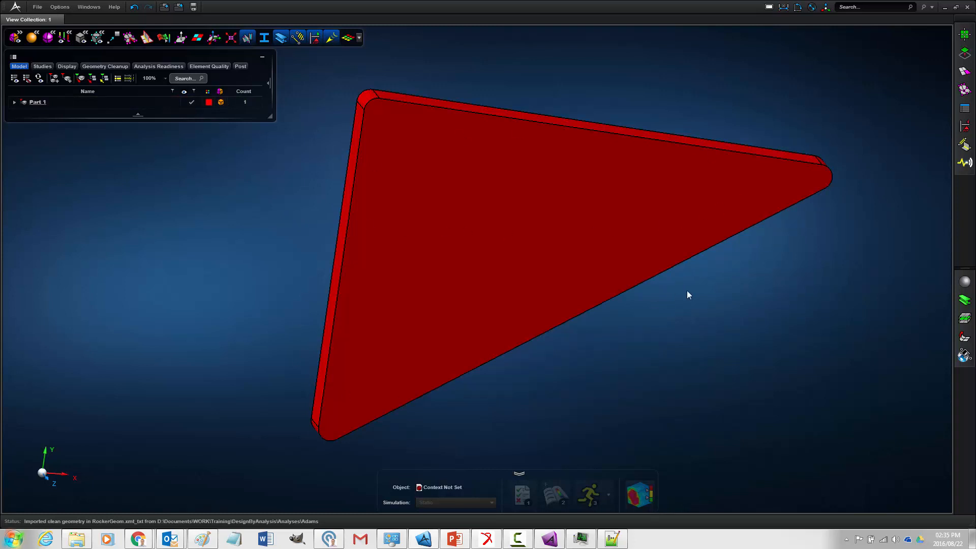
right_click_drag(708, 288, 715, 294)
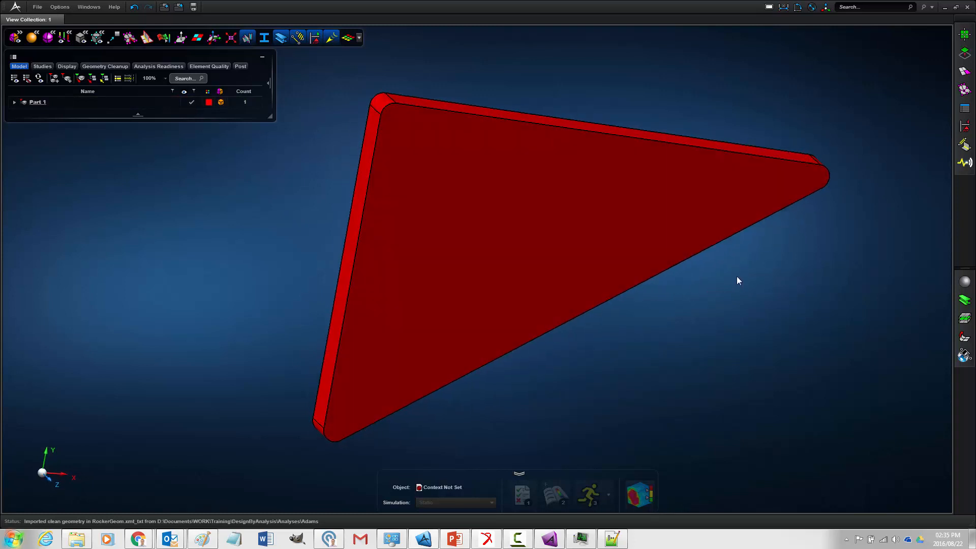
- Create an offset midsurface from the rocker solid with Auto Assign Thickness at 5% tolerance, and exit the MidSurface tool
left_click(964, 53)
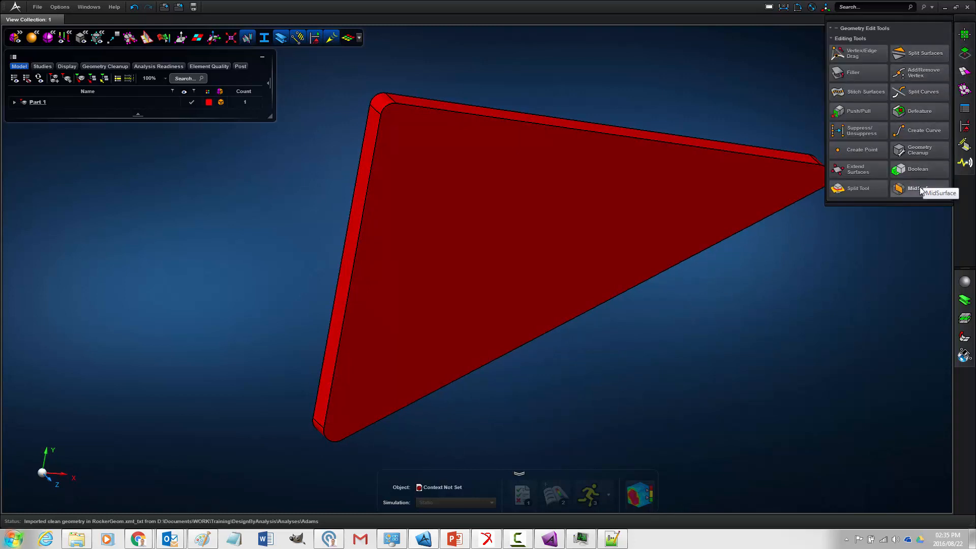
mouse_move(922, 190)
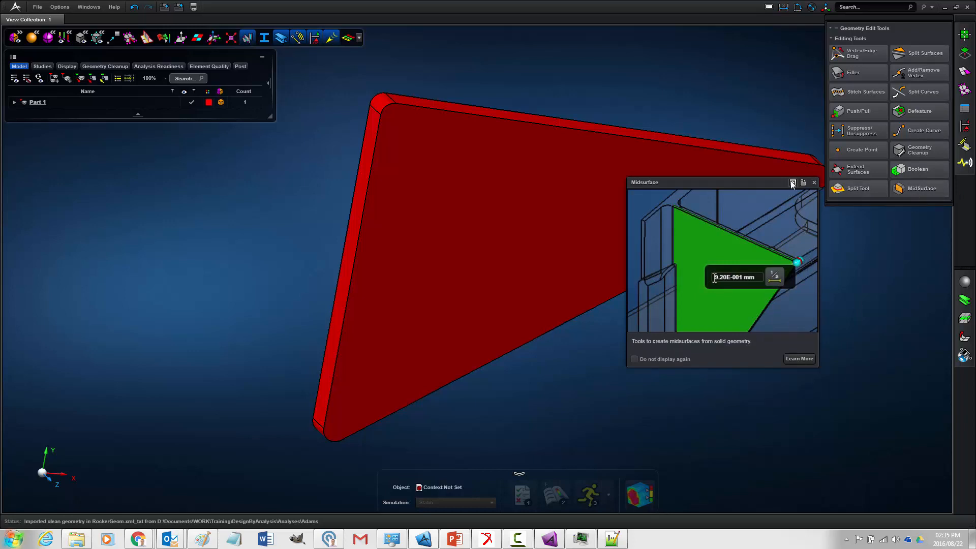
left_click(914, 189)
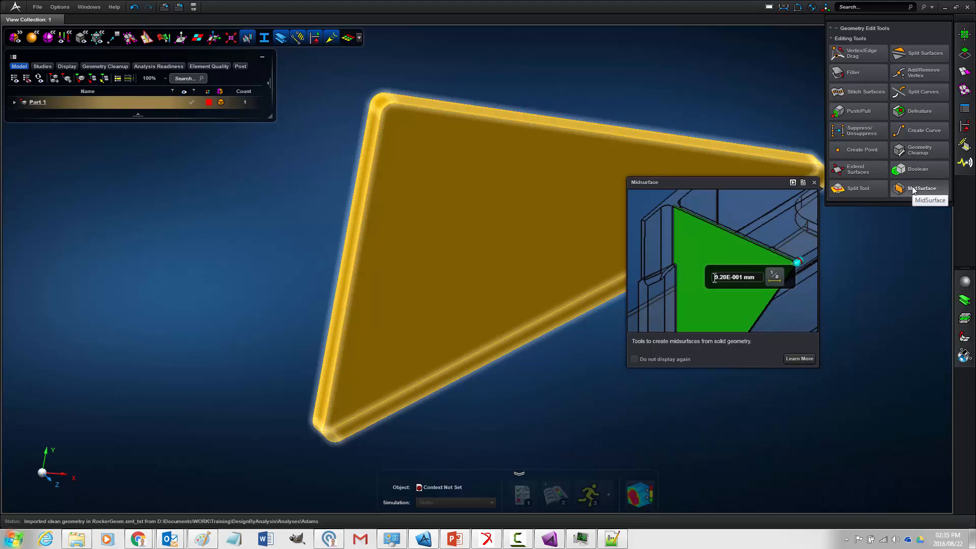
left_click(914, 189)
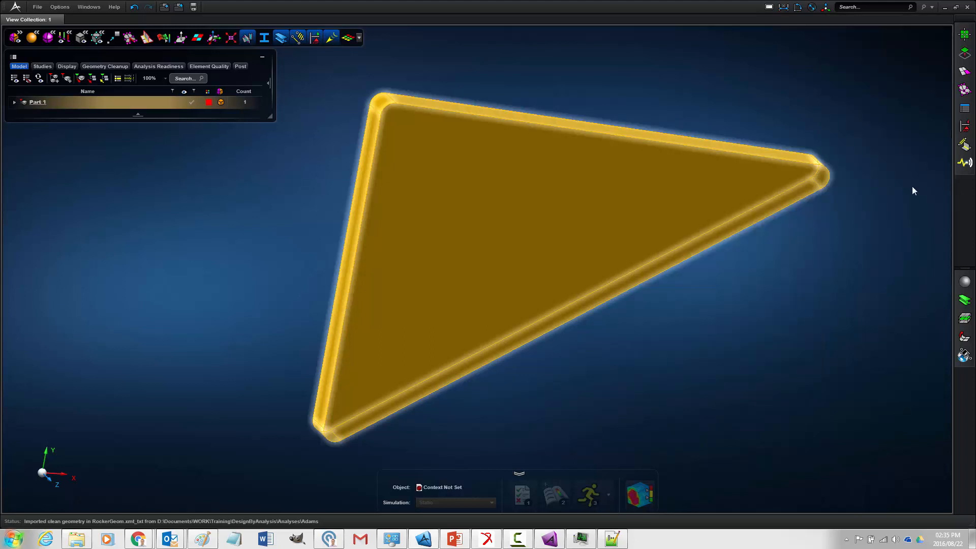
left_click(855, 82)
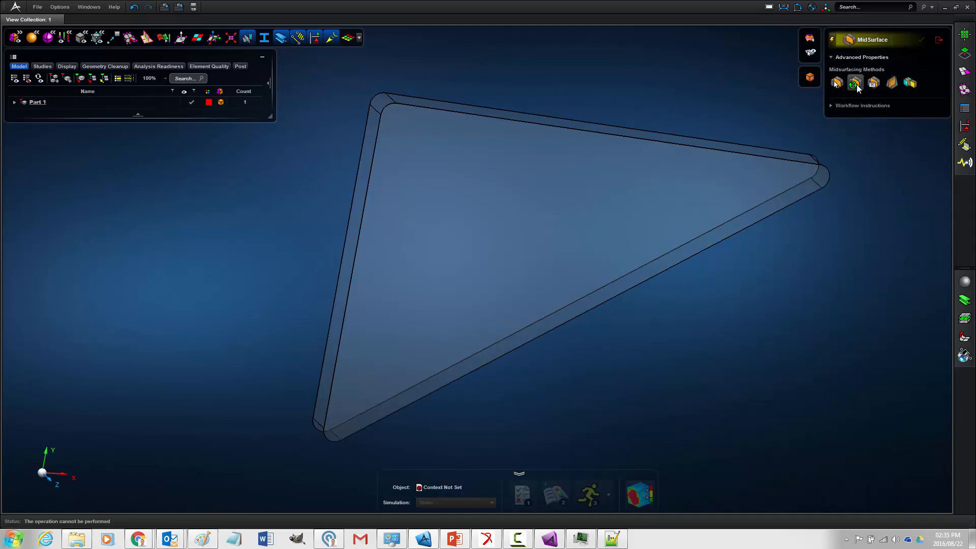
left_click(798, 172)
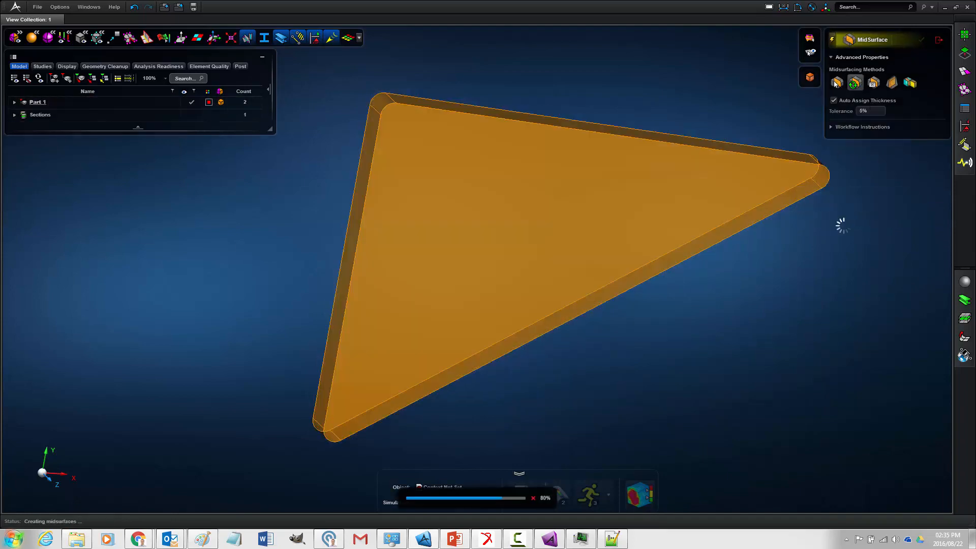
middle_click_drag(885, 204, 898, 206)
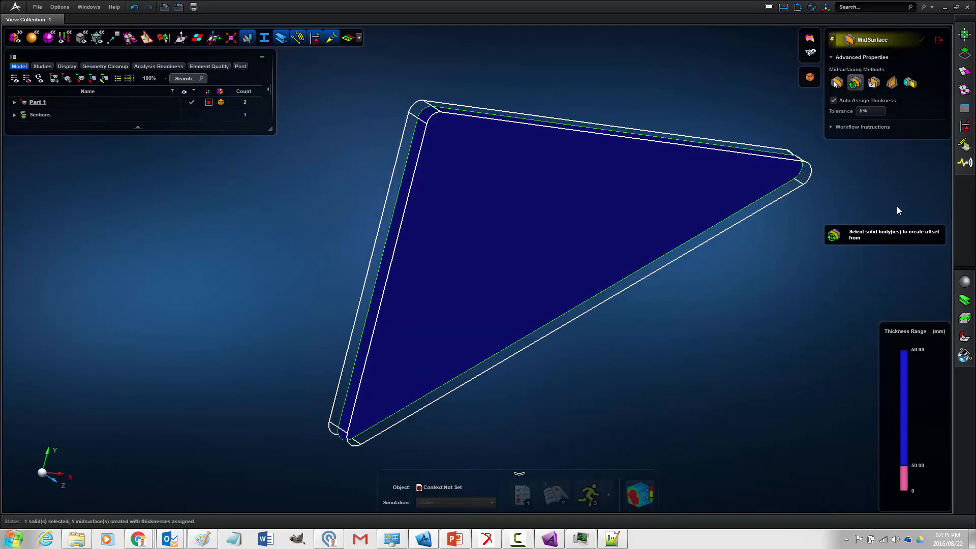
middle_click_drag(816, 224, 871, 131)
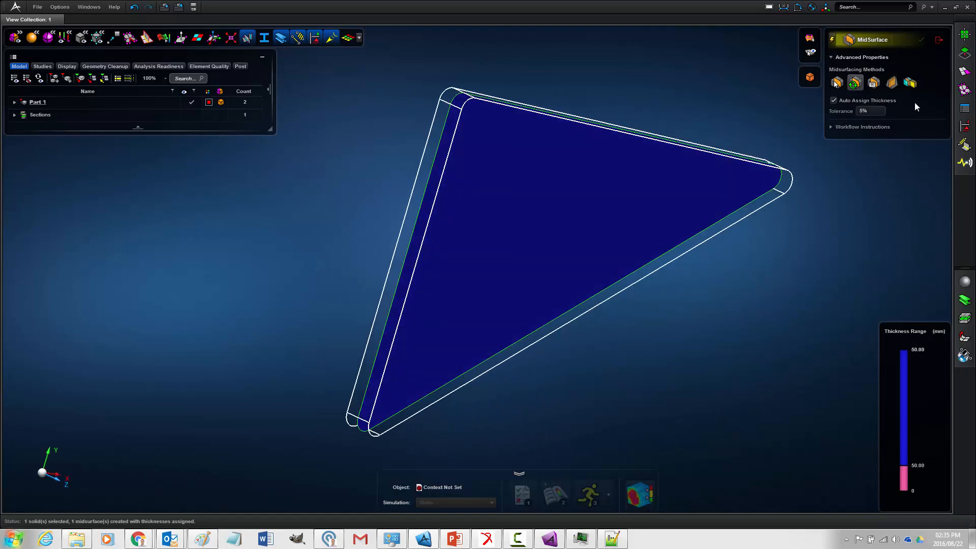
left_click(939, 39)
middle_click_drag(932, 40, 641, 72)
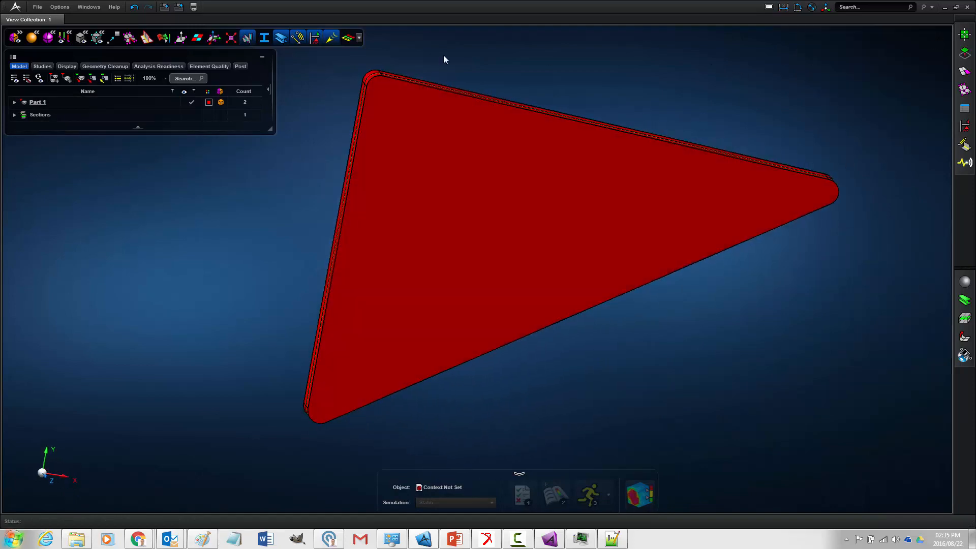
- Expand Part 1 in the model tree and turn off the display of solids to isolate the midsurface
left_click(14, 102)
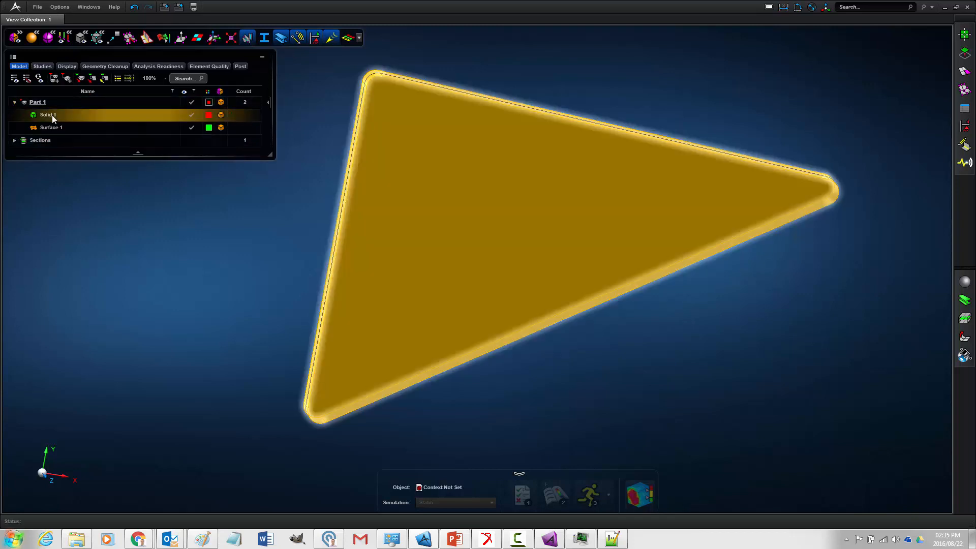
middle_click_drag(325, 127, 331, 126)
mouse_move(87, 39)
left_click(143, 38)
middle_click_drag(307, 169, 244, 144)
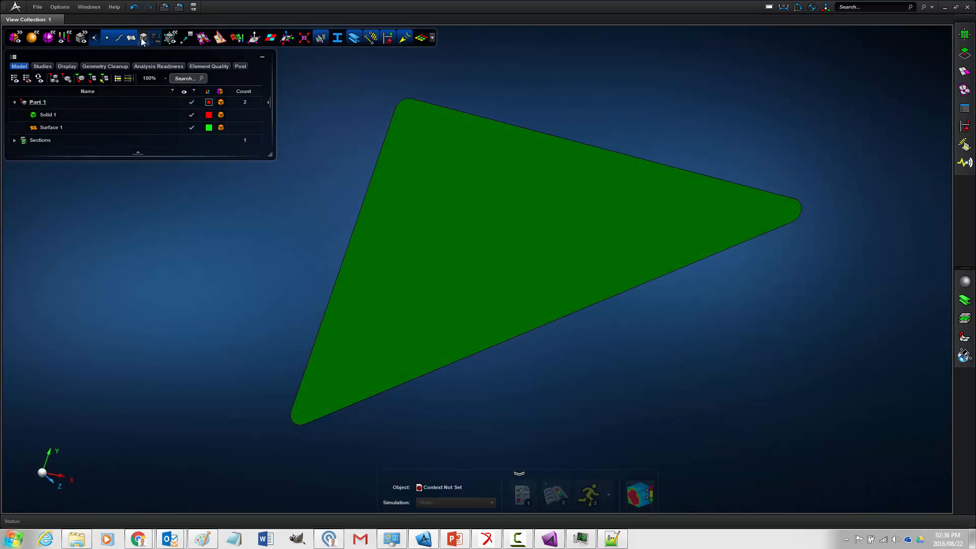
middle_click_drag(325, 187, 326, 196)
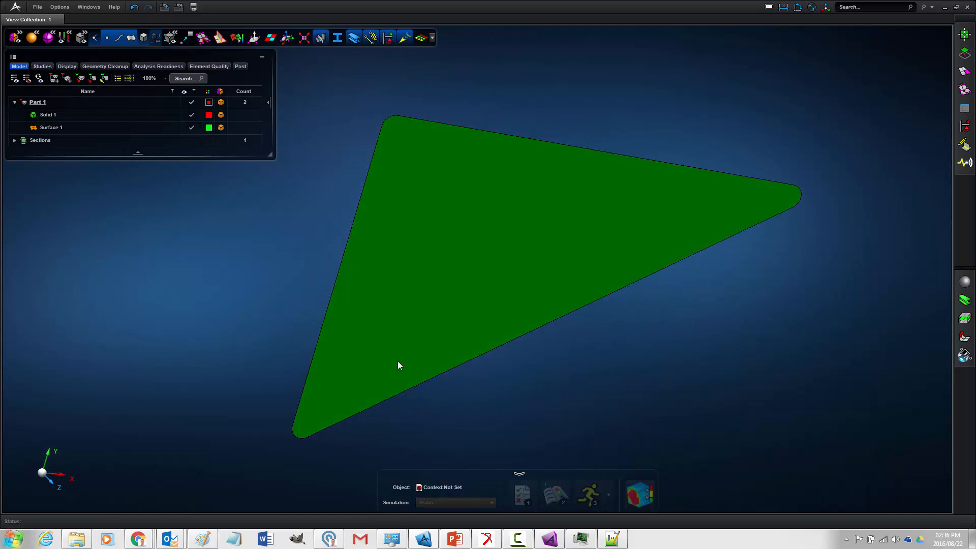
left_click(400, 138)
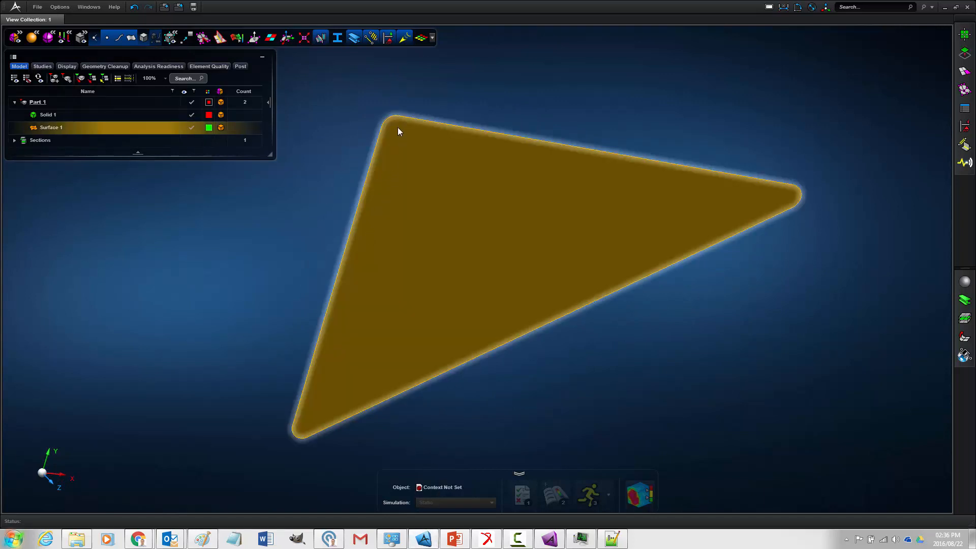
left_click(753, 238)
- Switch to ExportFEALoads.bdf in Notepad++, read the global X, Y and Z coordinates of MARKER_5, and return to the model
left_click(612, 539)
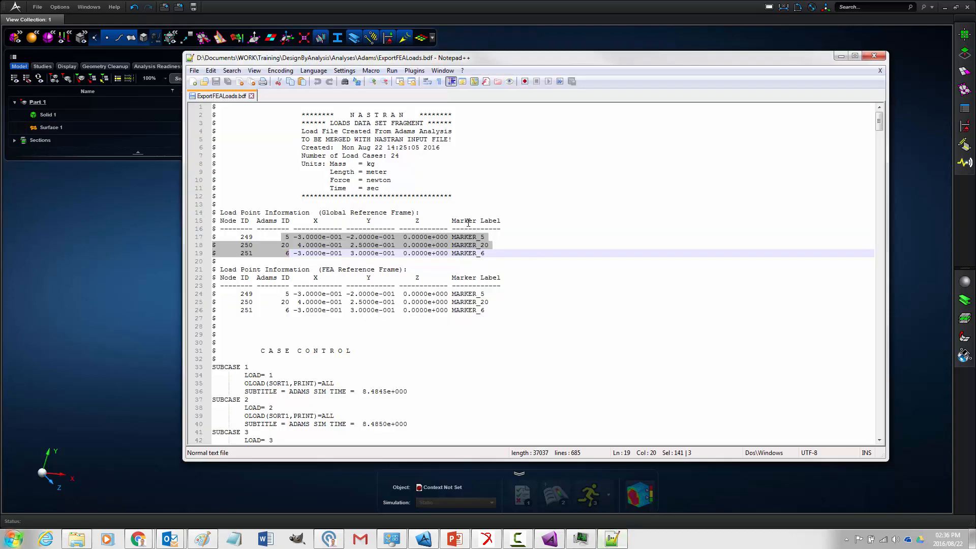
left_click(363, 245)
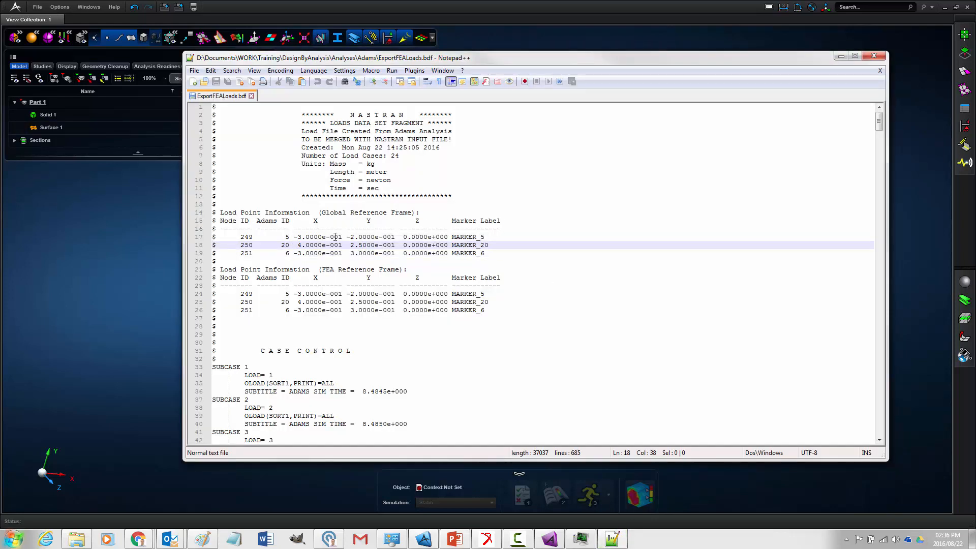
left_click_drag(294, 237, 448, 237)
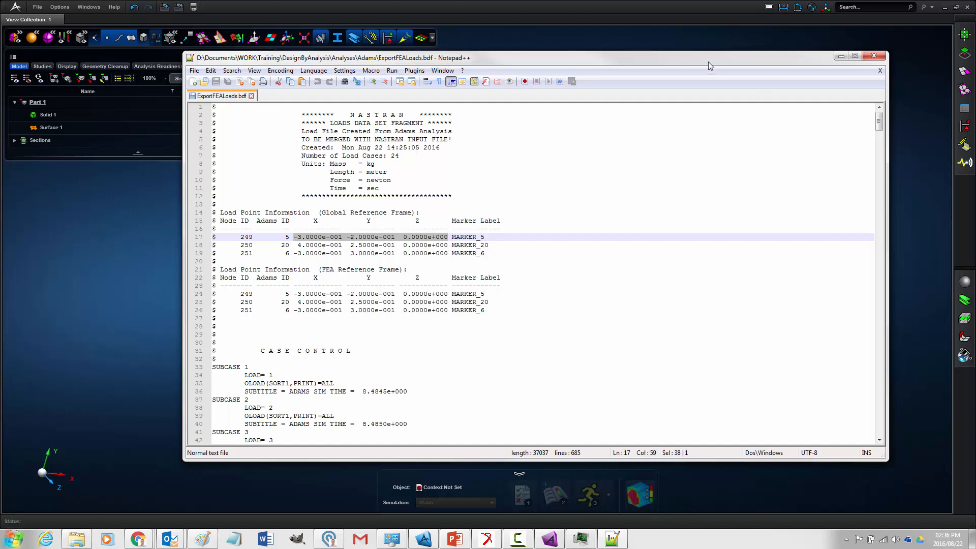
left_click(704, 10)
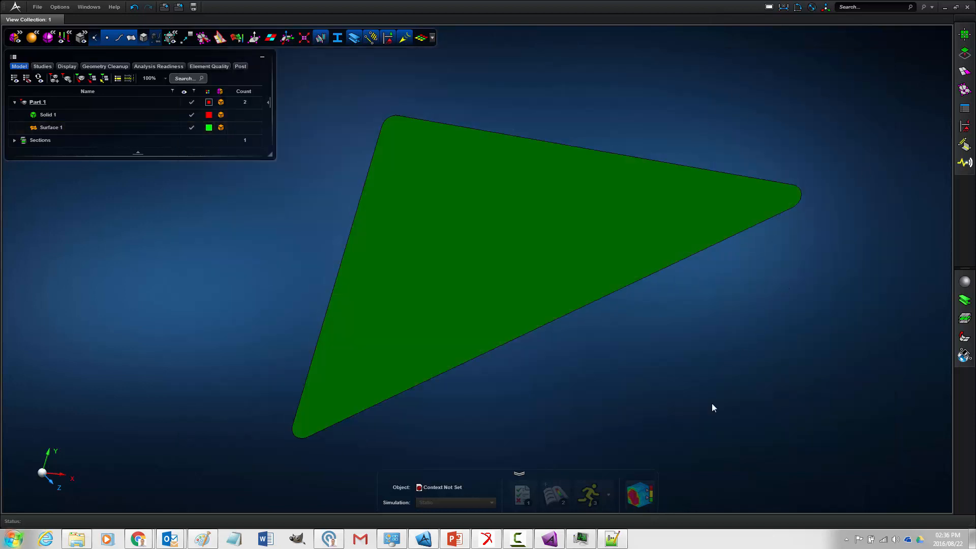
- Create a point by coordinates at X -300 mm, Y -200 mm, Z 0 mm for the MARKER_5 load location
left_click(964, 74)
mouse_move(967, 62)
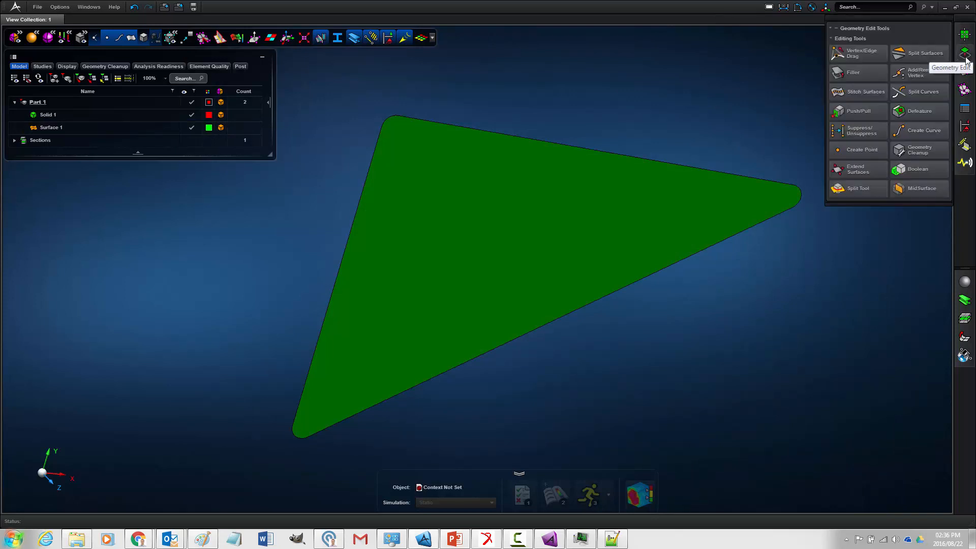
left_click(868, 153)
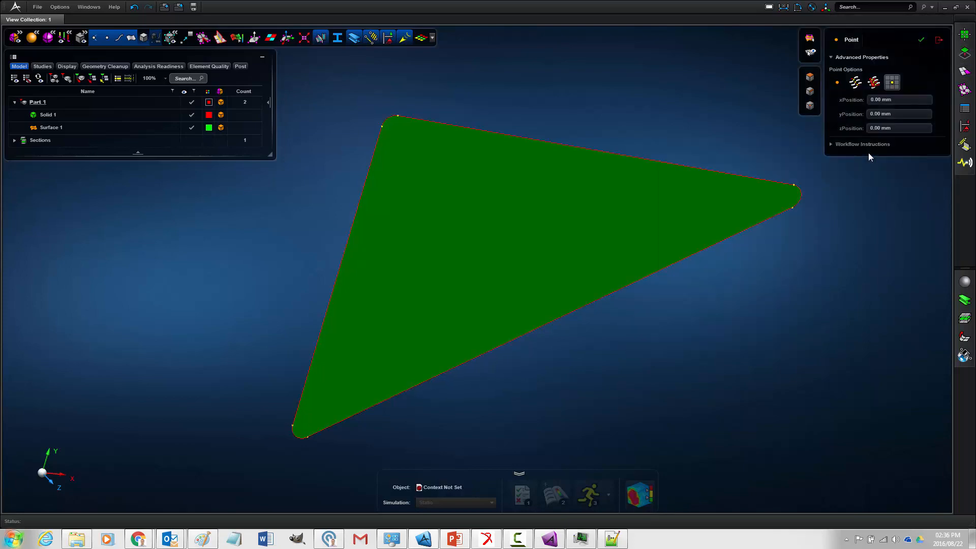
left_click(613, 539)
left_click_drag(490, 57, 975, 112)
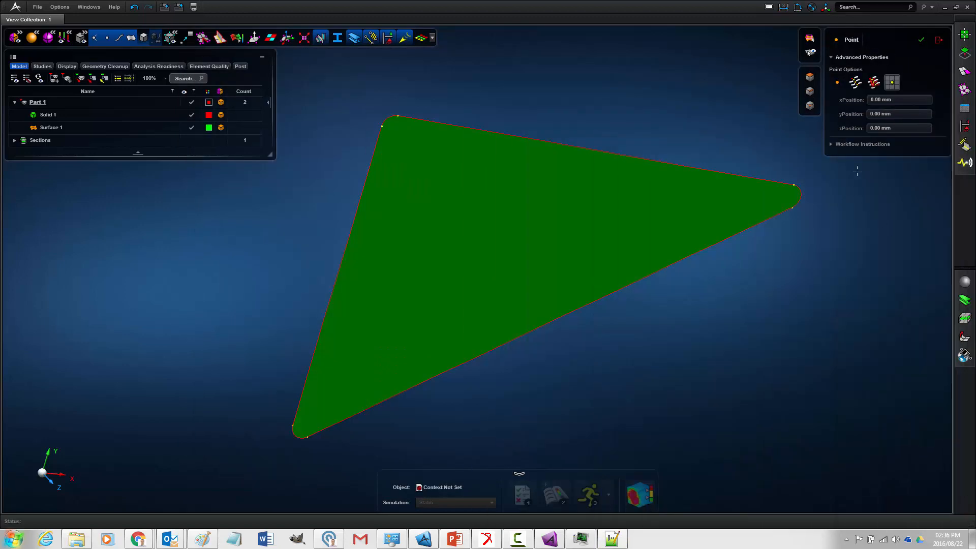
left_click(902, 99)
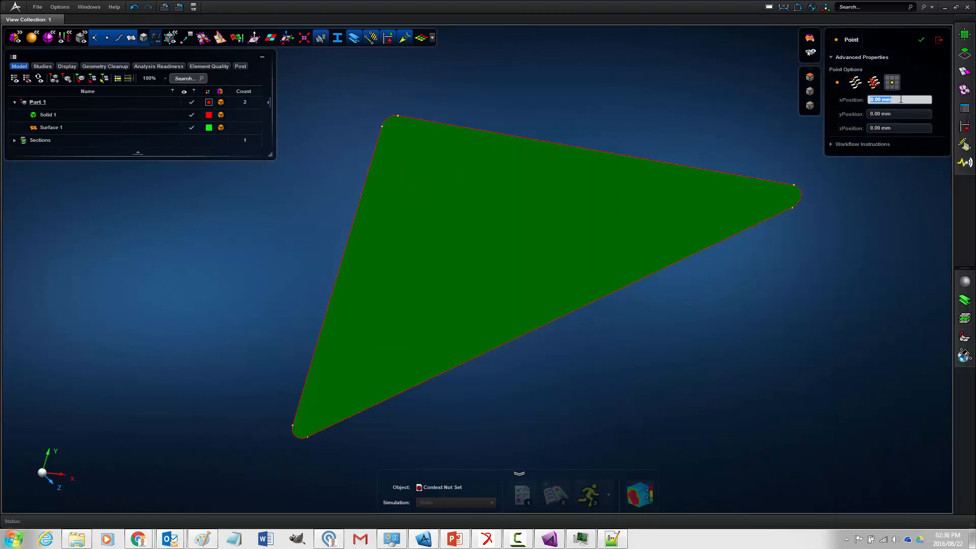
type("-30")
left_click(910, 114)
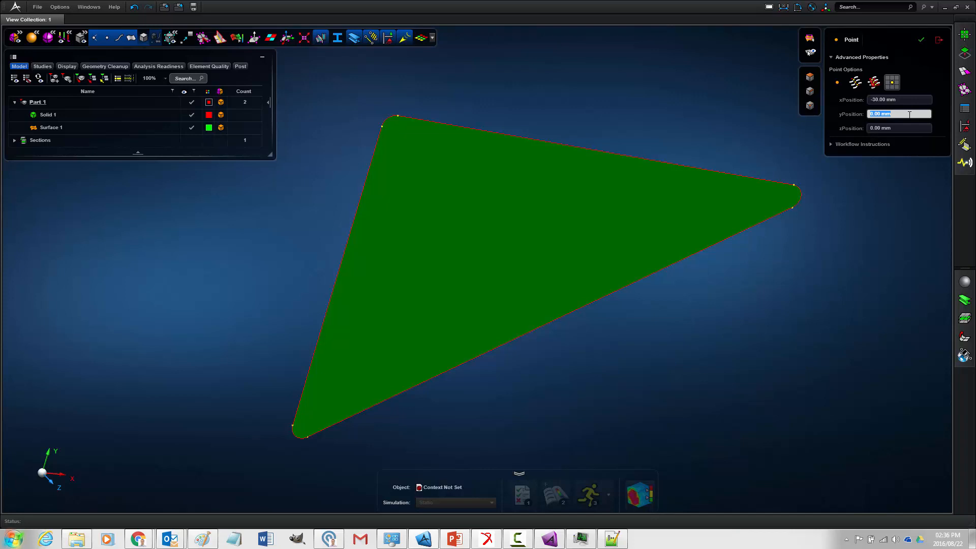
type("-200")
left_click(881, 101)
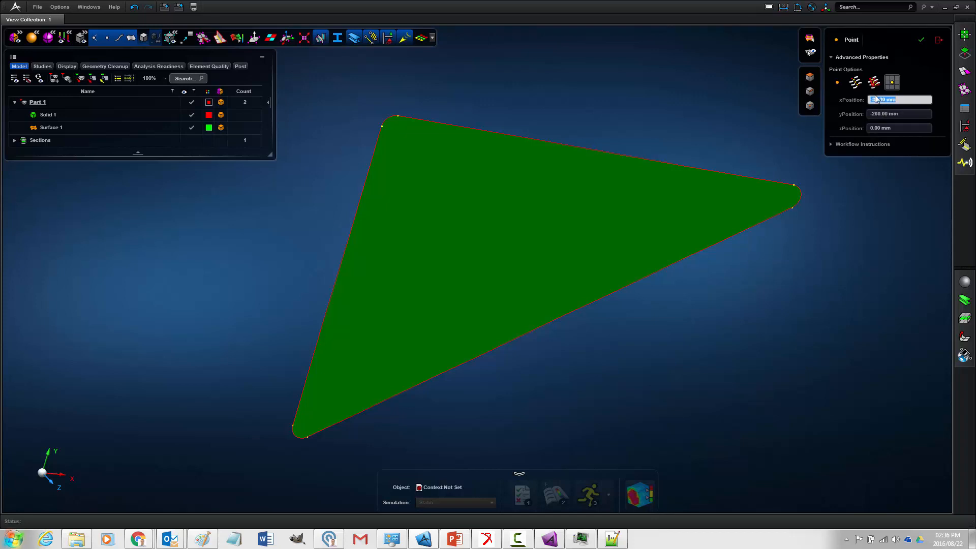
type("-300")
left_click(906, 127)
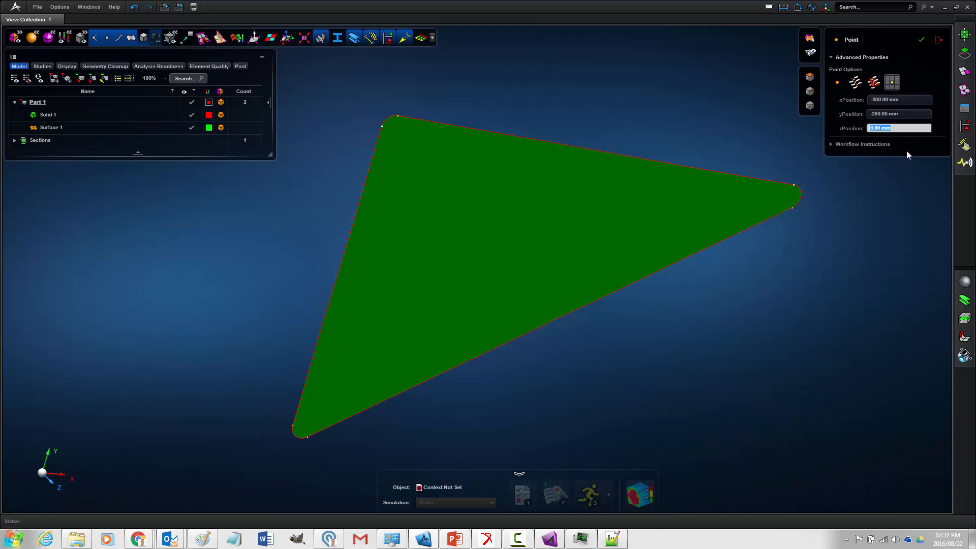
left_click(922, 39)
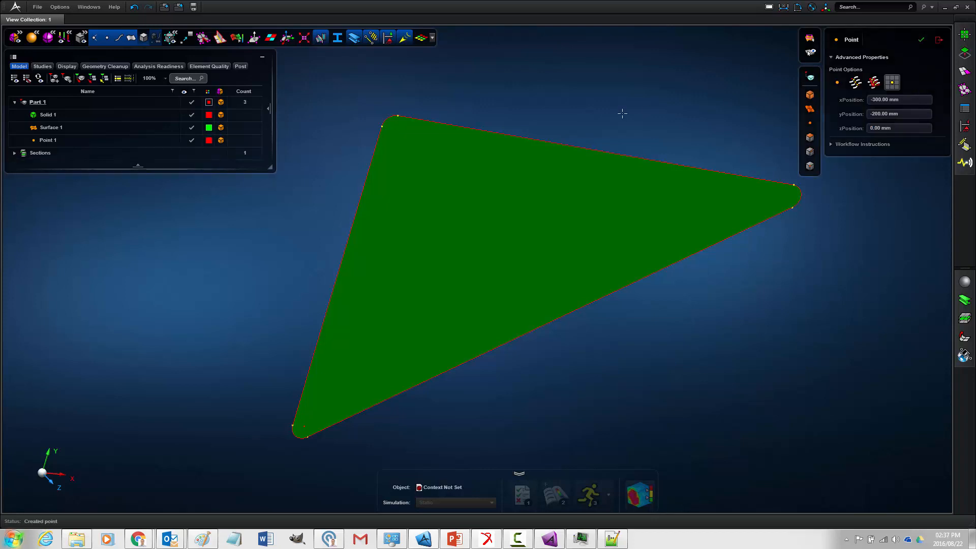
scroll(322, 435, "up", 5)
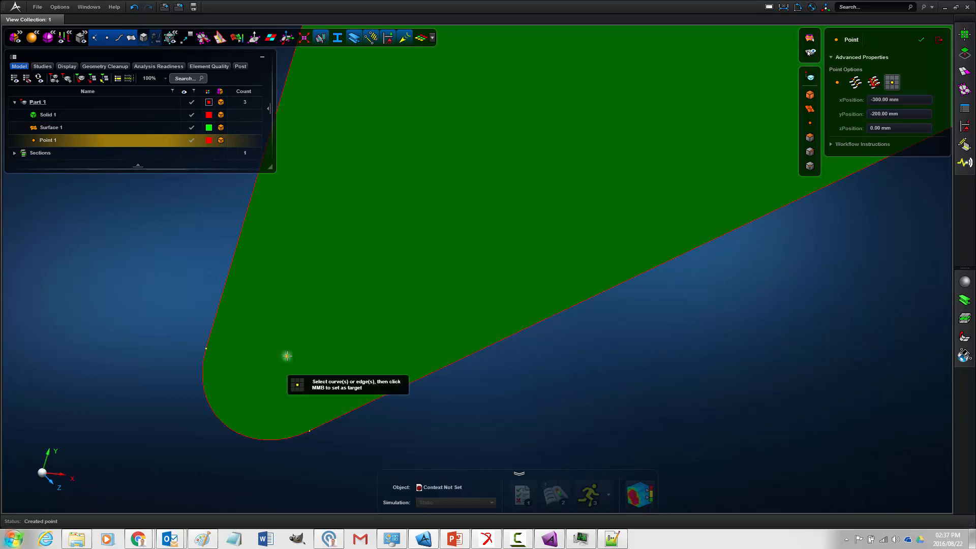
- Review the marker coordinates in ExportFEALoads.bdf, read MARKER_6's location from its info in Adams View, and return to the Apex model
scroll(285, 355, "down", 5)
scroll(397, 344, "up", 3)
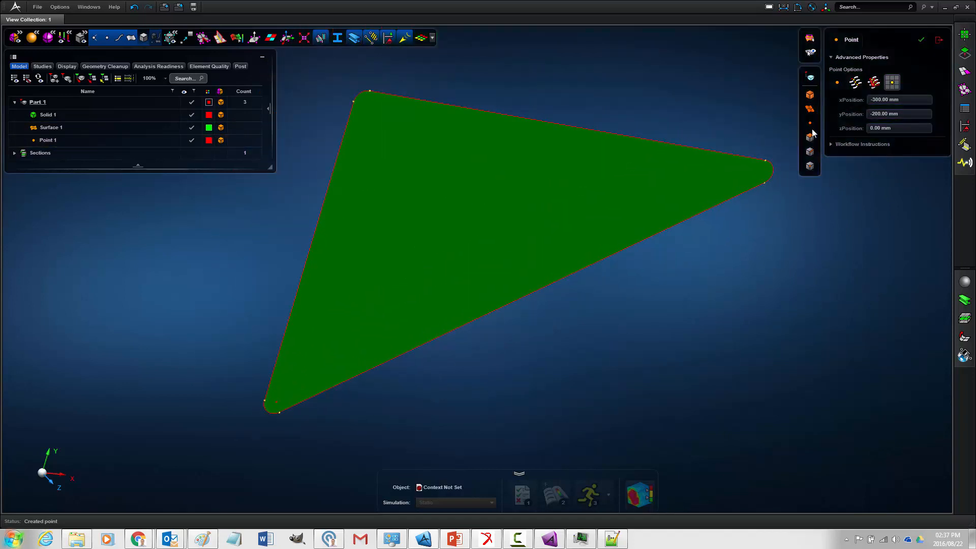
left_click_drag(975, 74, 701, 74)
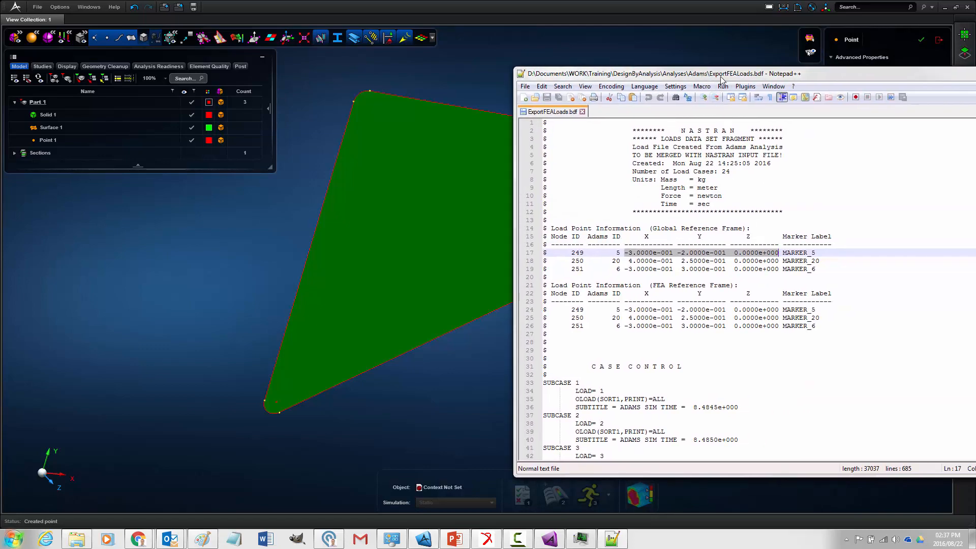
left_click(550, 538)
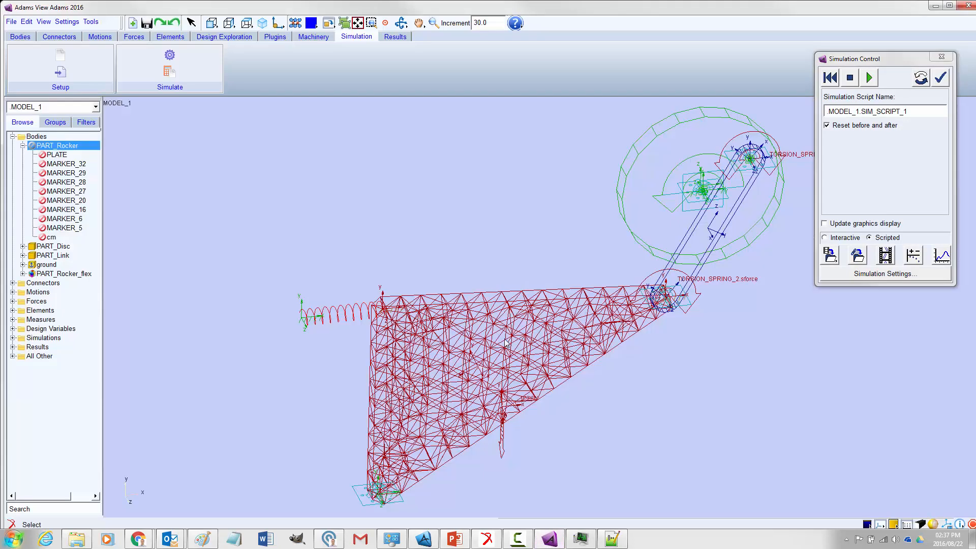
right_click(388, 313)
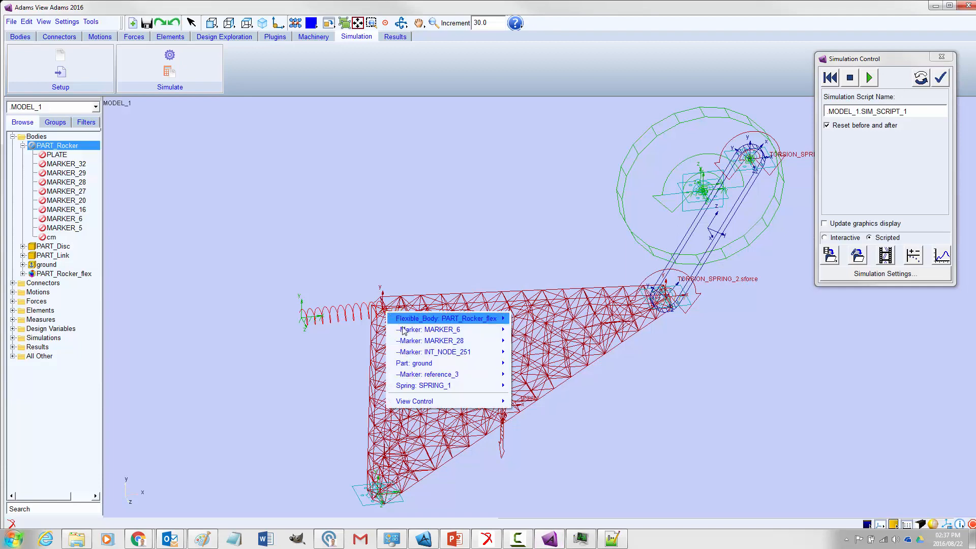
mouse_move(455, 331)
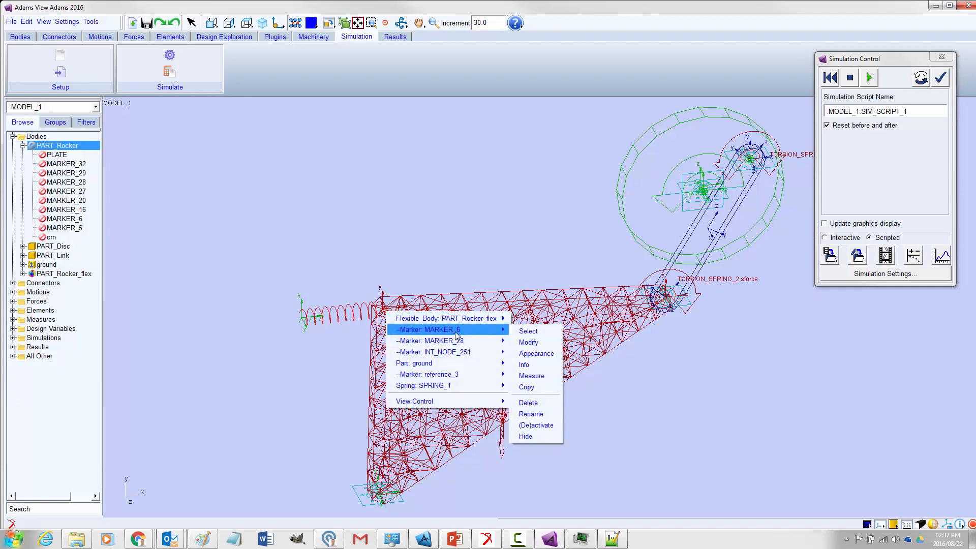
left_click(525, 365)
left_click_drag(584, 132, 639, 131)
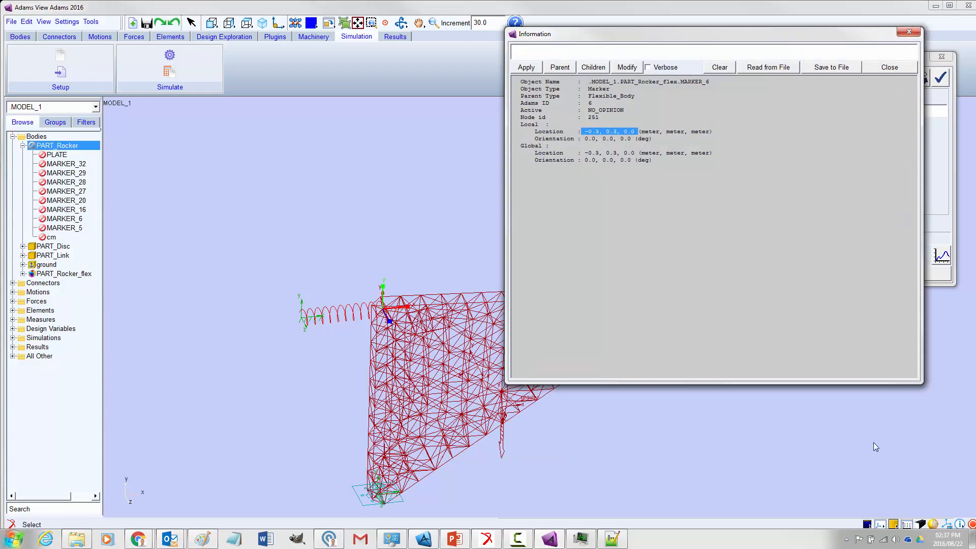
left_click(424, 539)
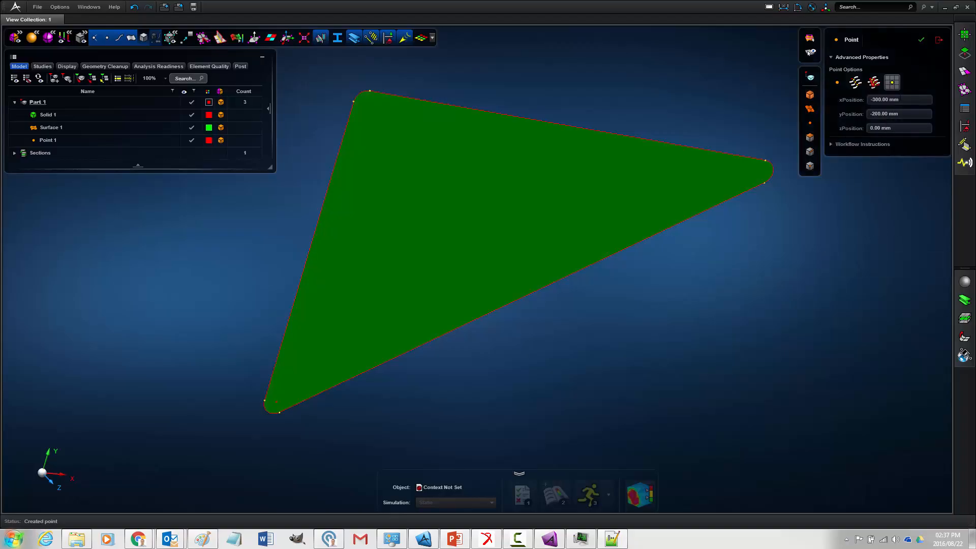
- Create a point by coordinates at X 400 mm, Y 250 mm, Z 0 mm for the MARKER_20 load location
left_click(907, 100)
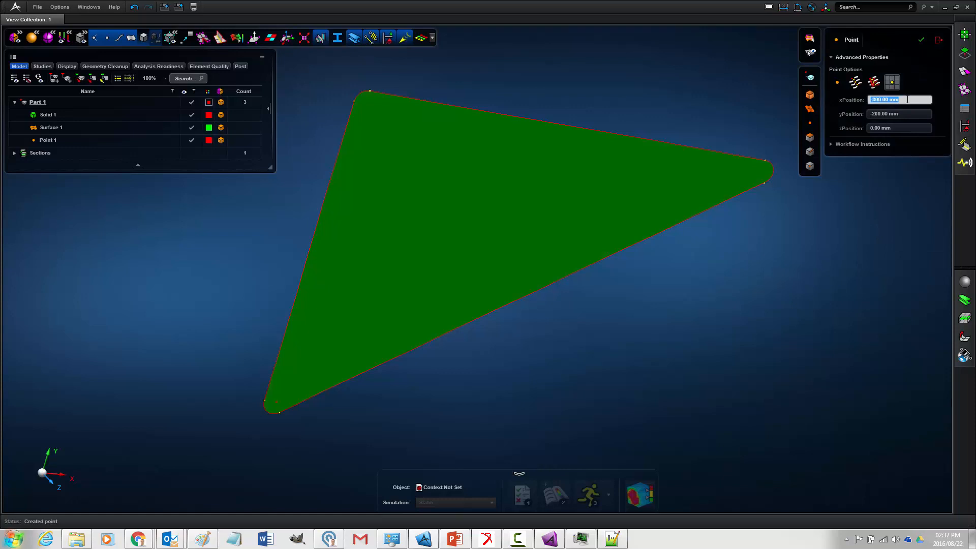
type("400")
left_click(919, 114)
type("250")
key("Return")
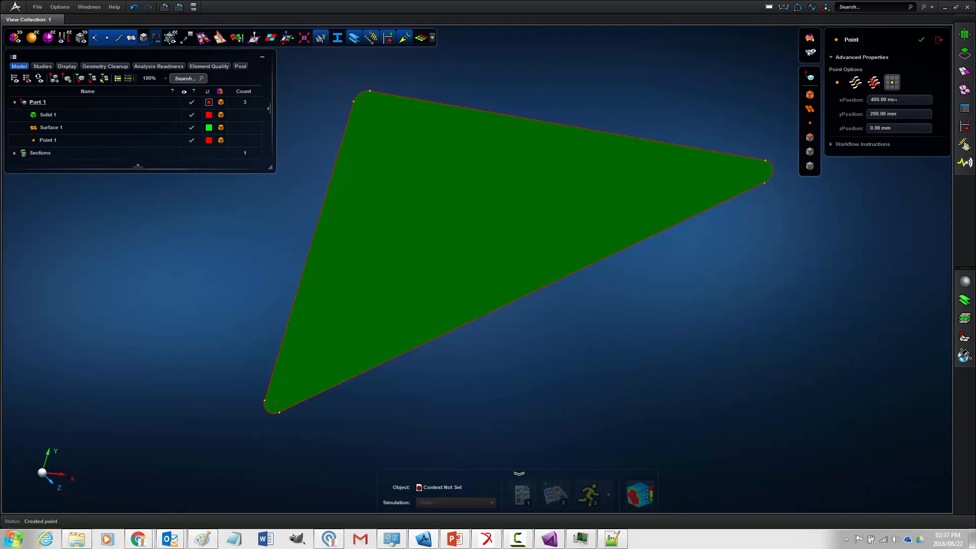
left_click(922, 41)
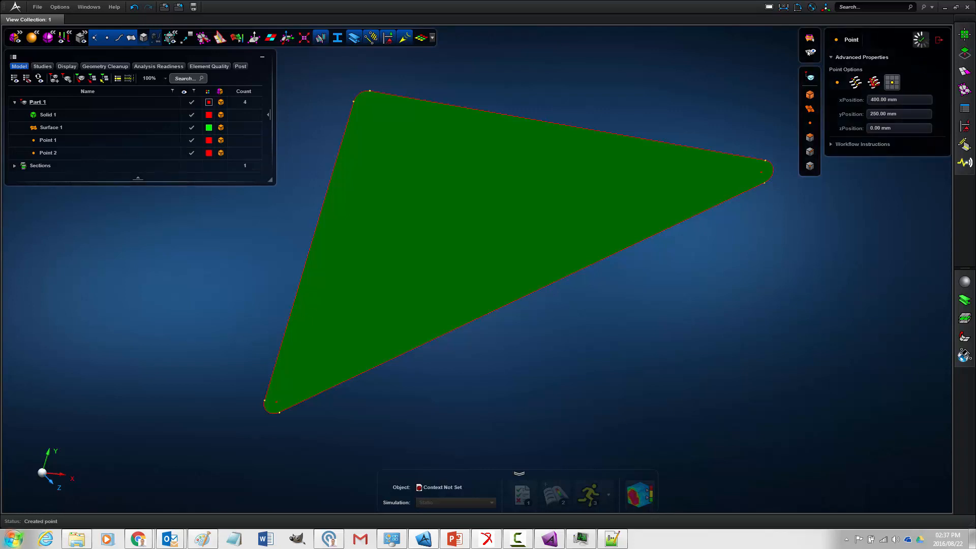
- Create a point at X -300 mm, Y 300 mm, Z 0 mm for the MARKER_6 load location, and exit the Point tool
left_click(886, 99)
type("-300")
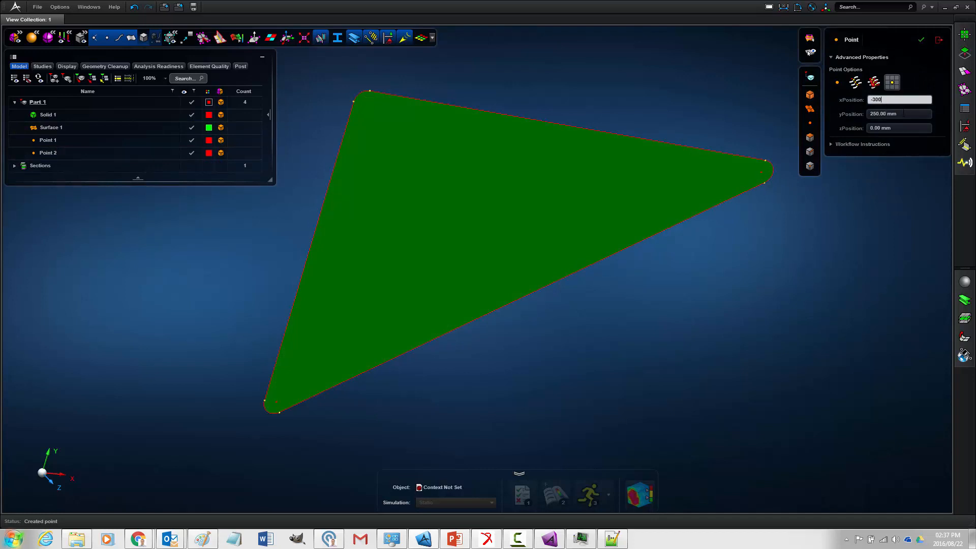
left_click(903, 114)
type("3")
key("Return")
left_click(920, 41)
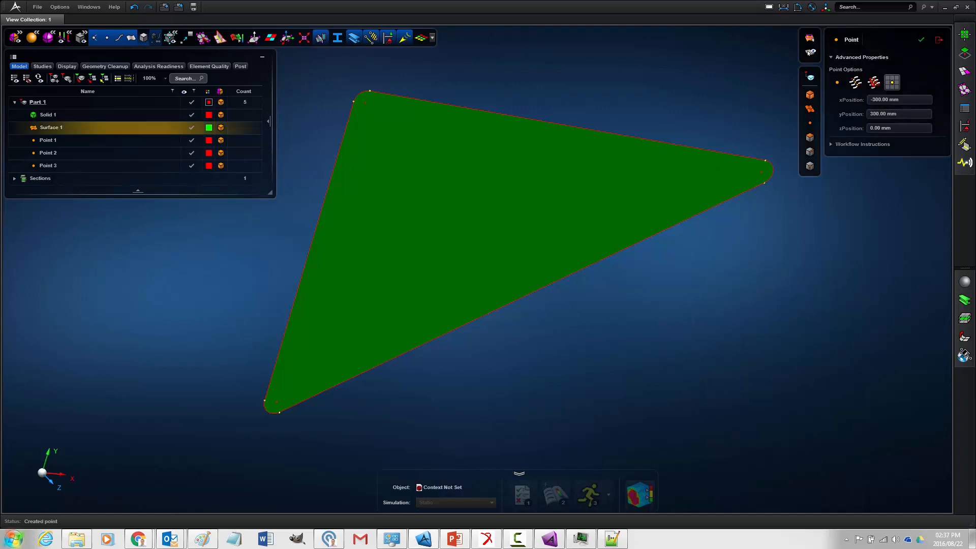
left_click(940, 39)
mouse_move(684, 189)
right_mouse_down()
mouse_move(689, 178)
mouse_move(677, 190)
right_mouse_up()
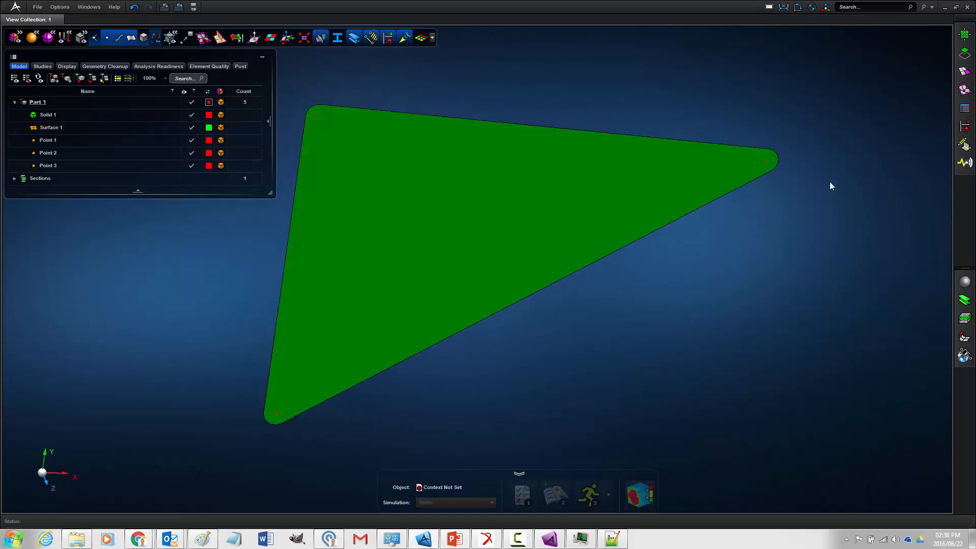
- Create seed points on the midsurface face at the three marker location points
mouse_move(963, 91)
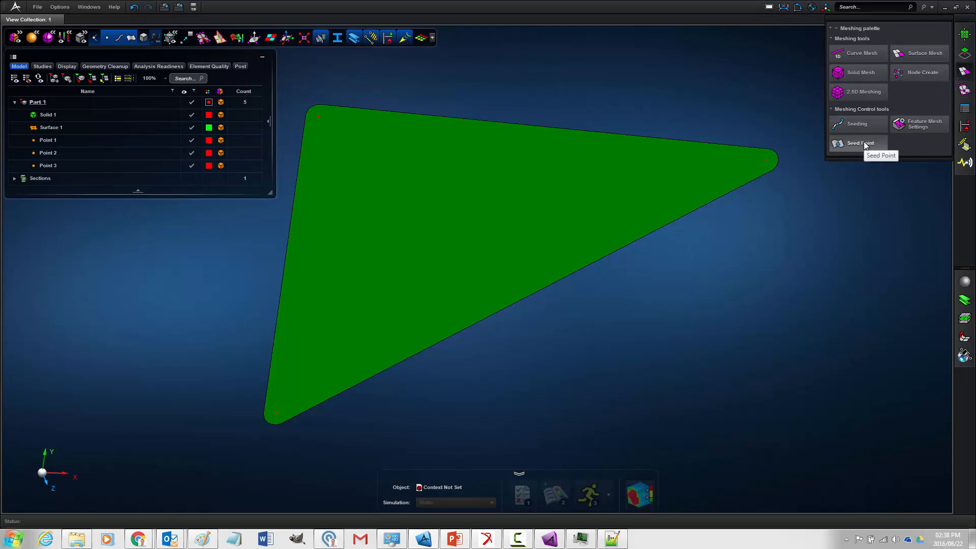
mouse_move(865, 145)
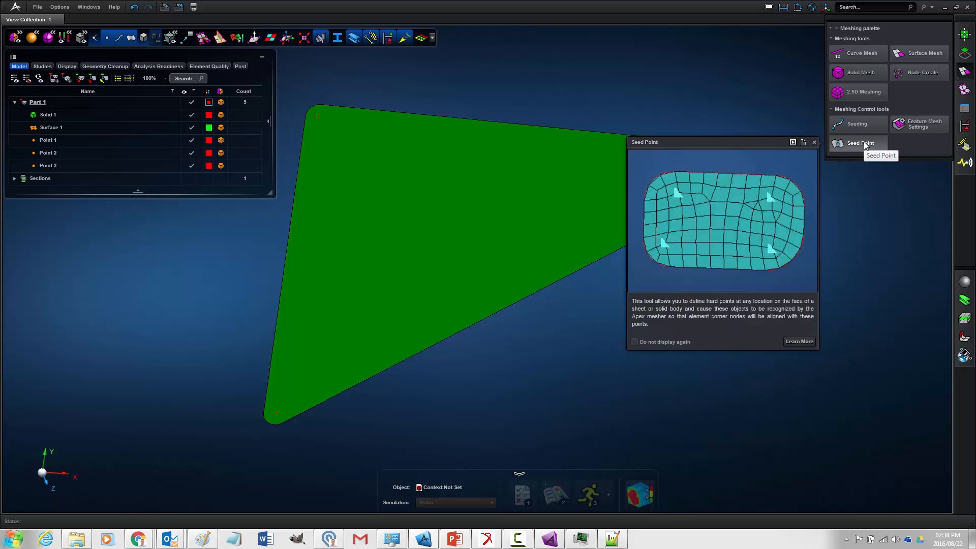
left_click(865, 145)
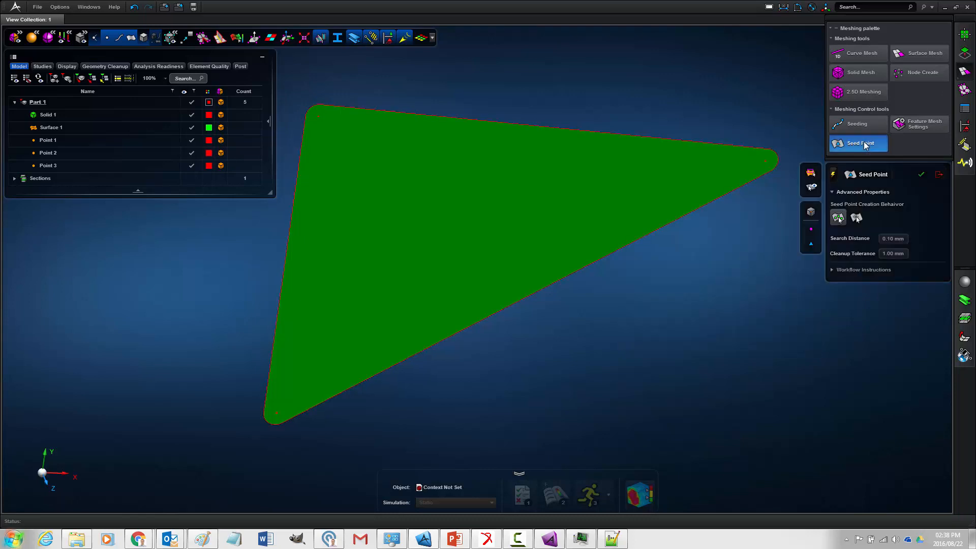
left_click(764, 161)
key("ctrl+z")
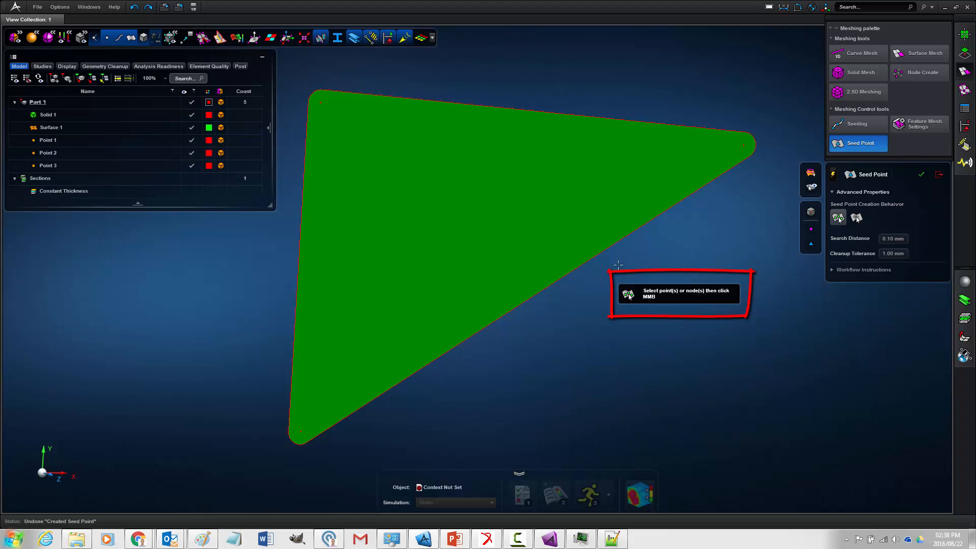
left_click(744, 146)
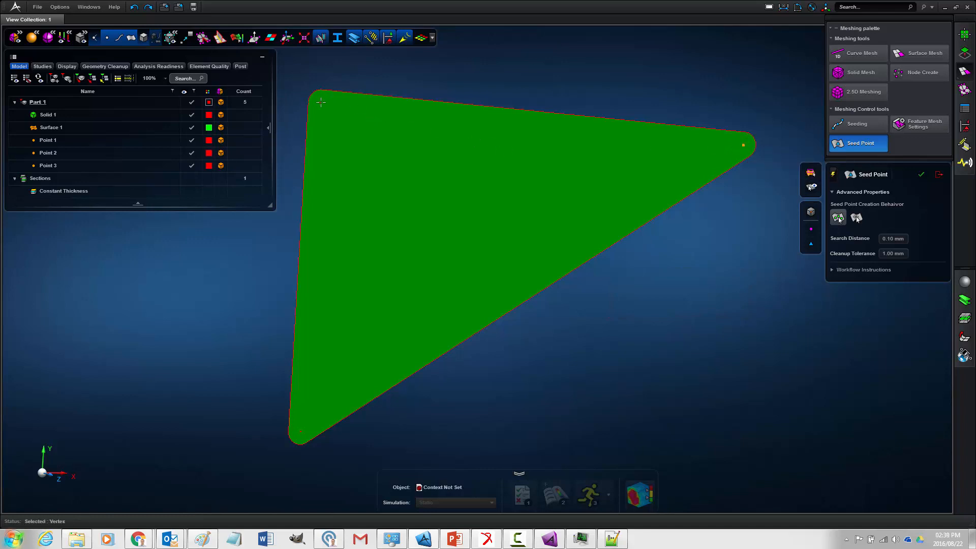
left_click(301, 431)
middle_click(490, 345)
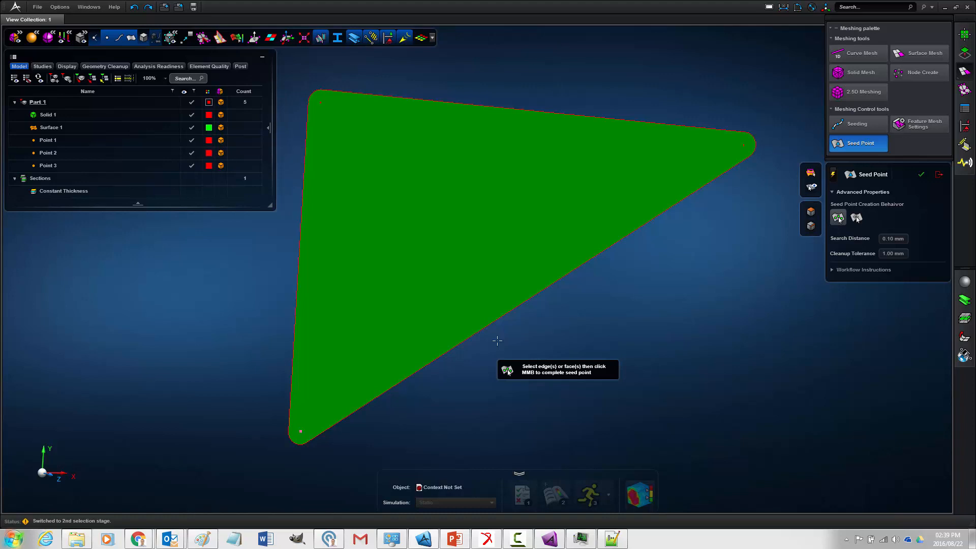
left_click(495, 285)
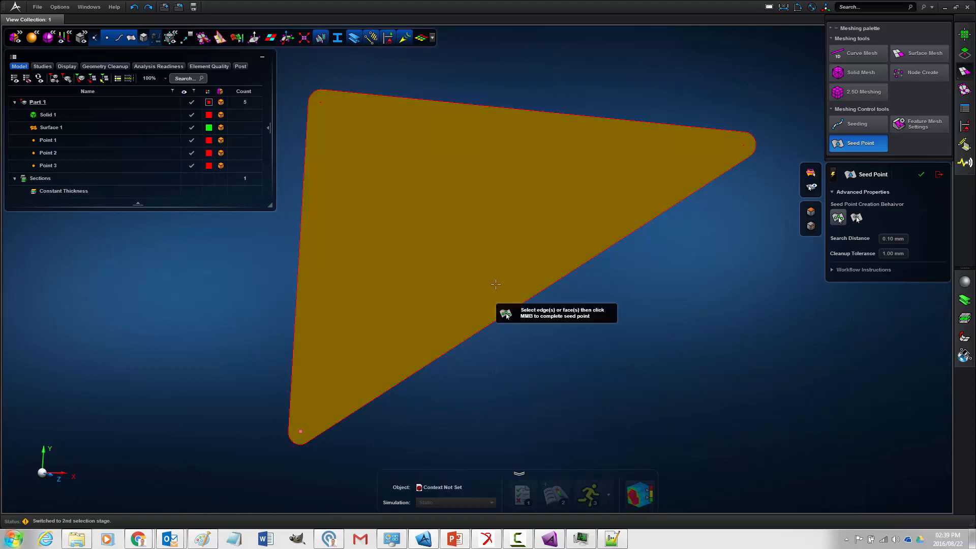
left_click(496, 284)
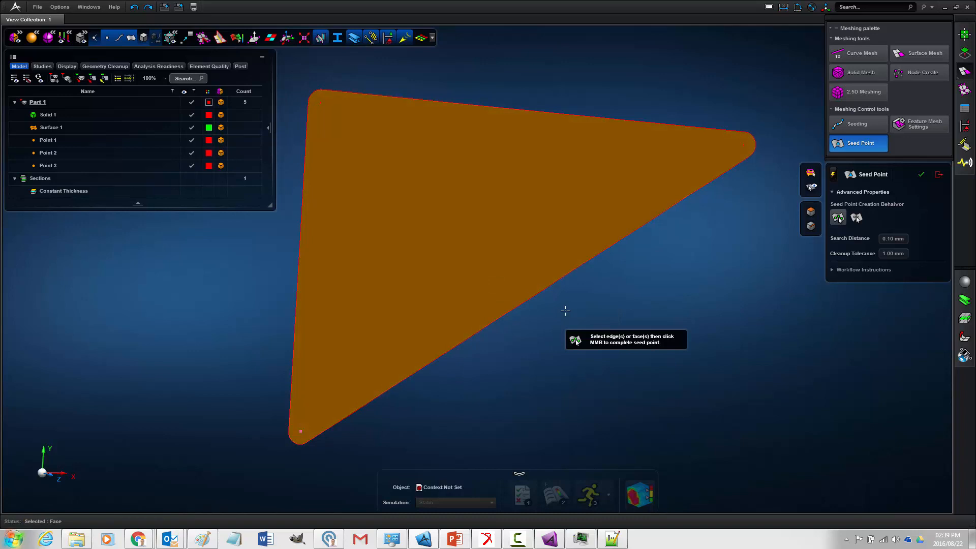
middle_click(566, 310)
middle_click_drag(566, 310, 639, 208)
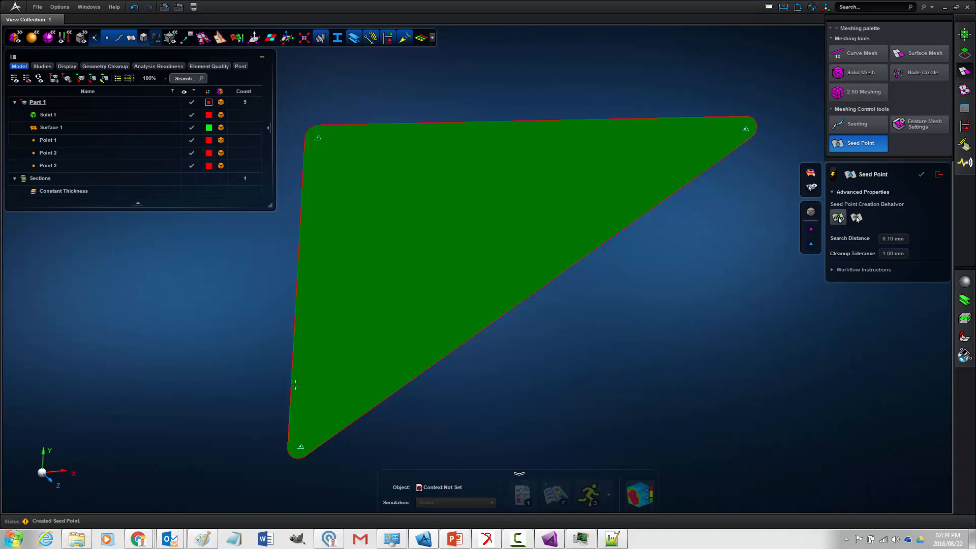
- Mesh the midsurface with the quad mesh type, Auto mesh method and a 10 mm mesh size
left_click(963, 72)
left_click(964, 89)
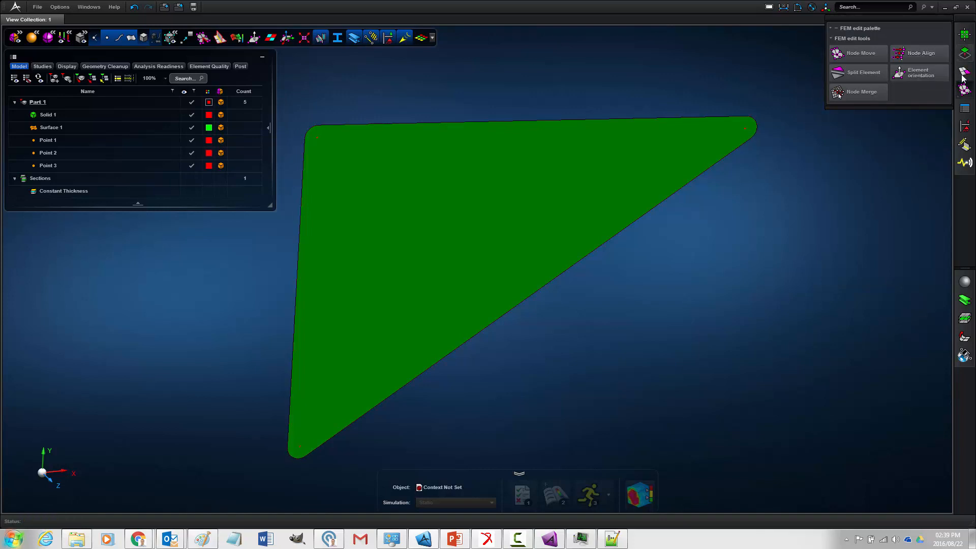
left_click(964, 72)
left_click(921, 53)
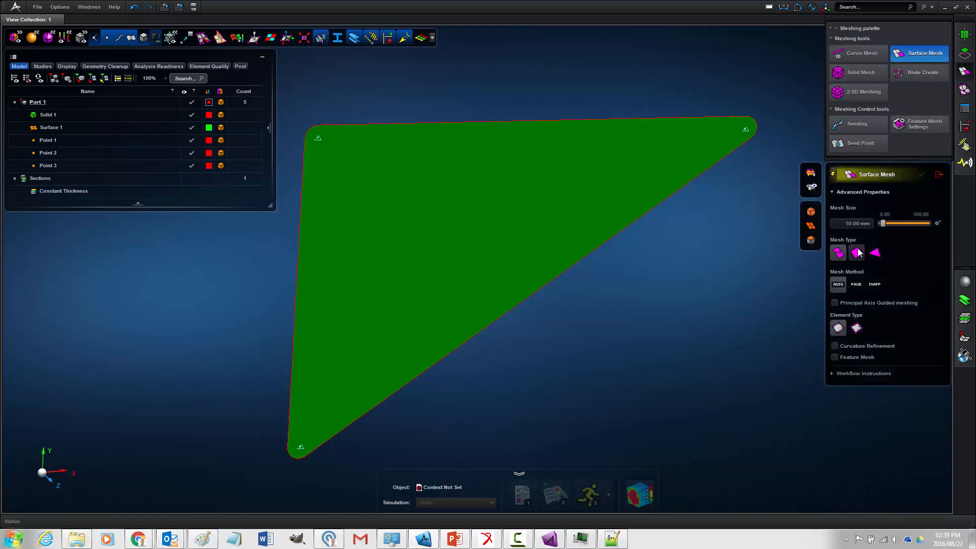
left_click(858, 253)
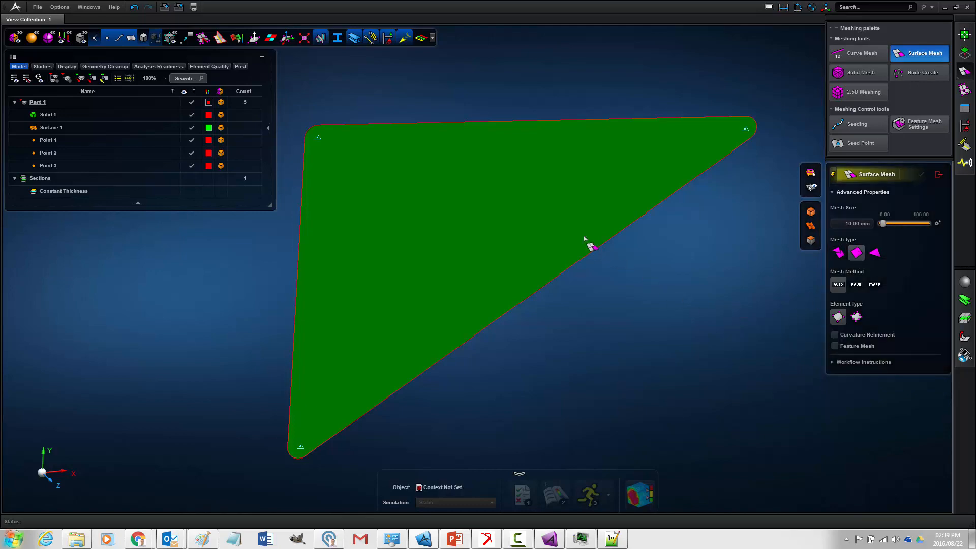
left_click(588, 246)
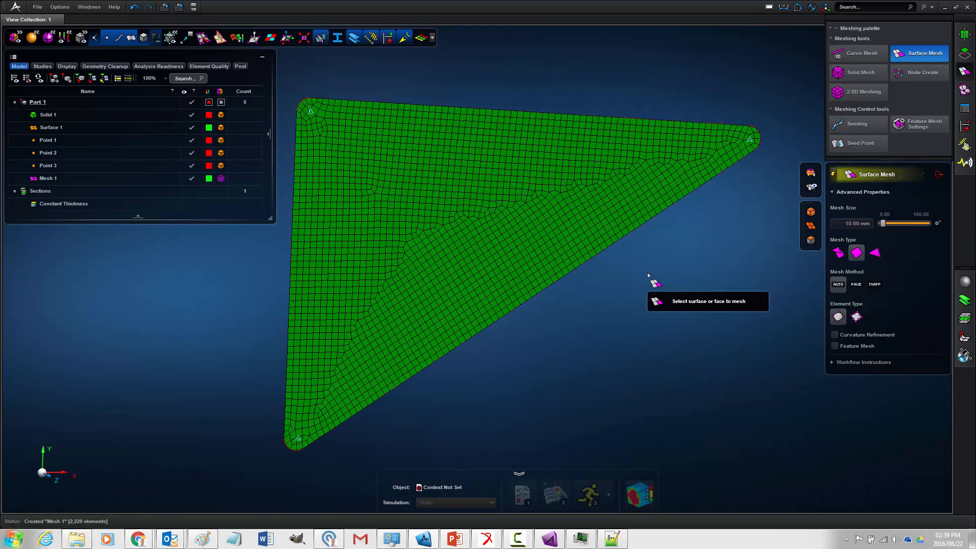
- Inspect the mesh around a seed point, and remesh the midsurface with a 5 mm mesh size
scroll(342, 146, "up", 10)
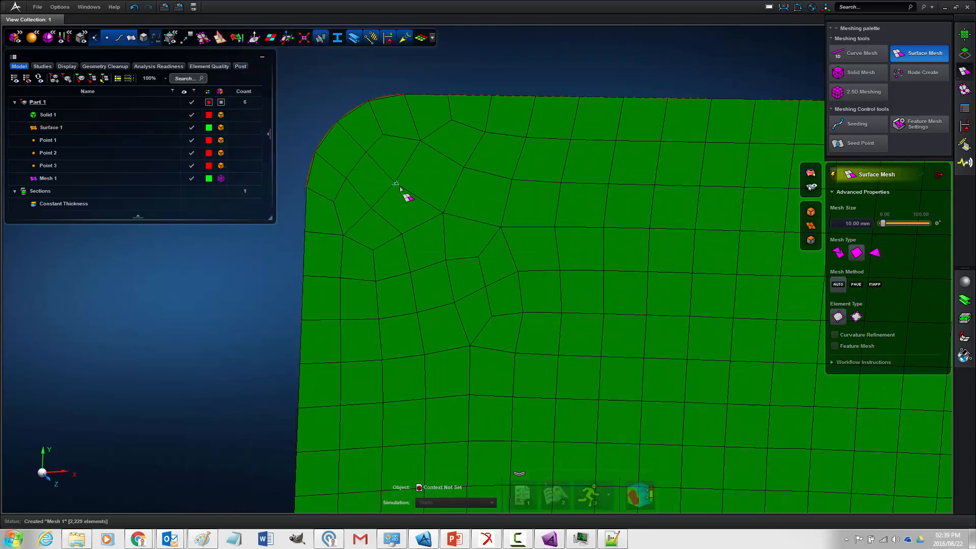
scroll(407, 214, "down", 10)
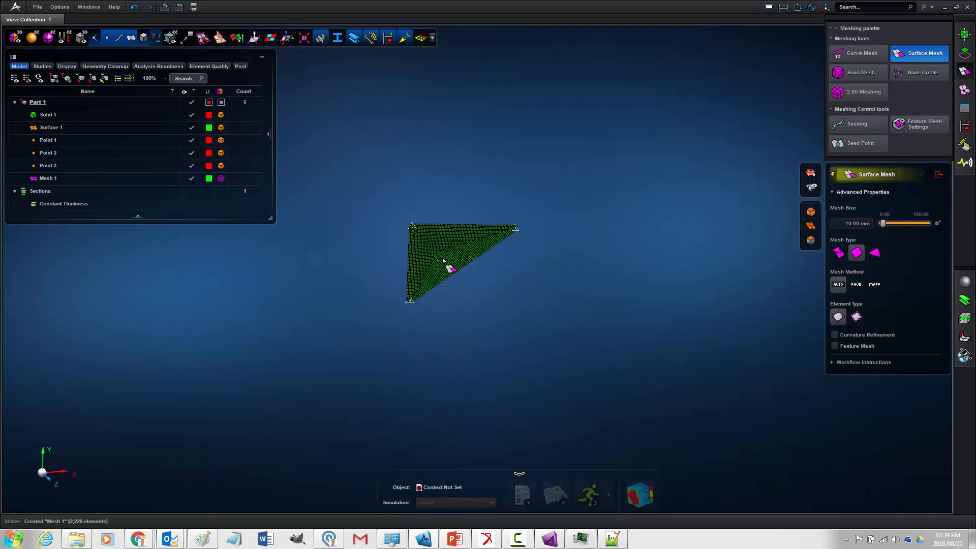
scroll(519, 279, "up", 5)
middle_click_drag(630, 310, 631, 307)
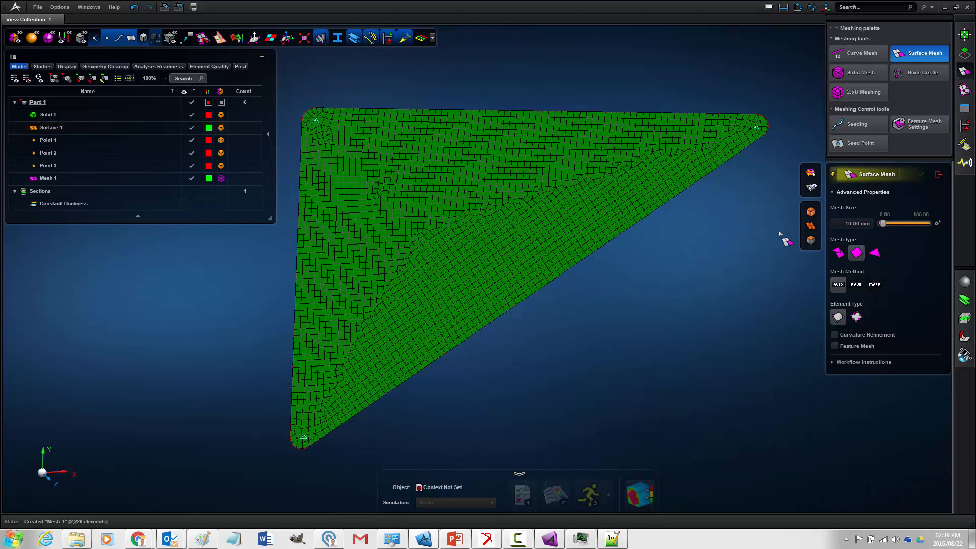
left_click(852, 223)
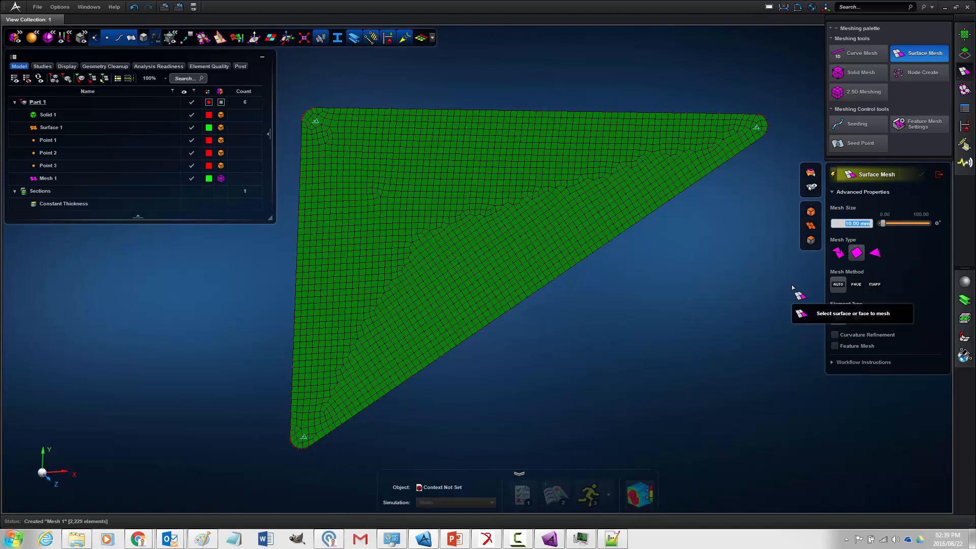
type("5")
key("Return")
left_click(562, 228)
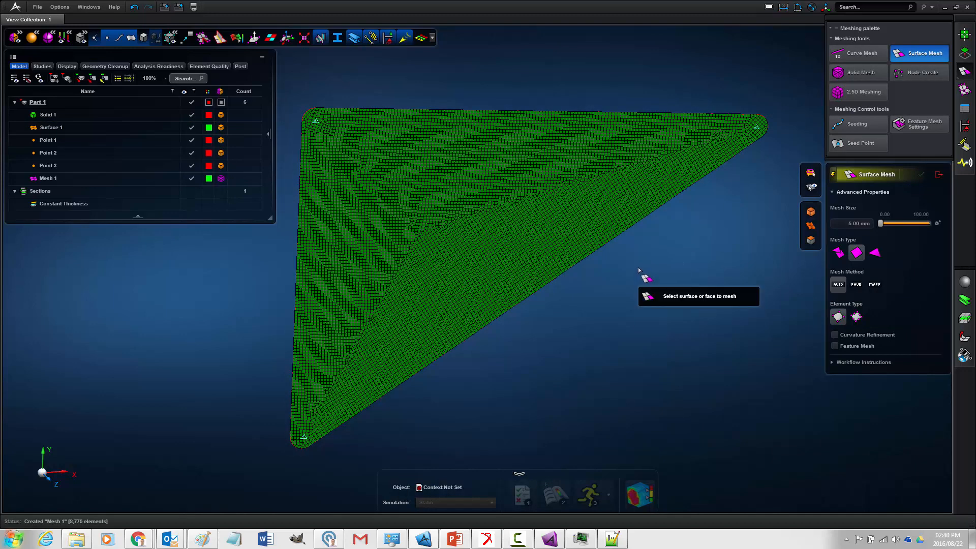
- Remesh the midsurface with a coarse 50 mm mesh size
left_click(842, 223)
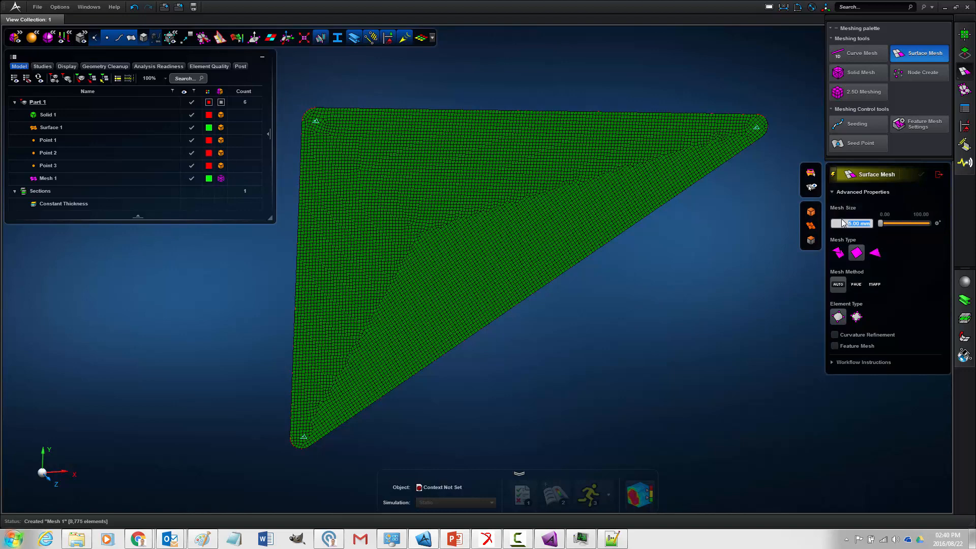
type("50")
key("Return")
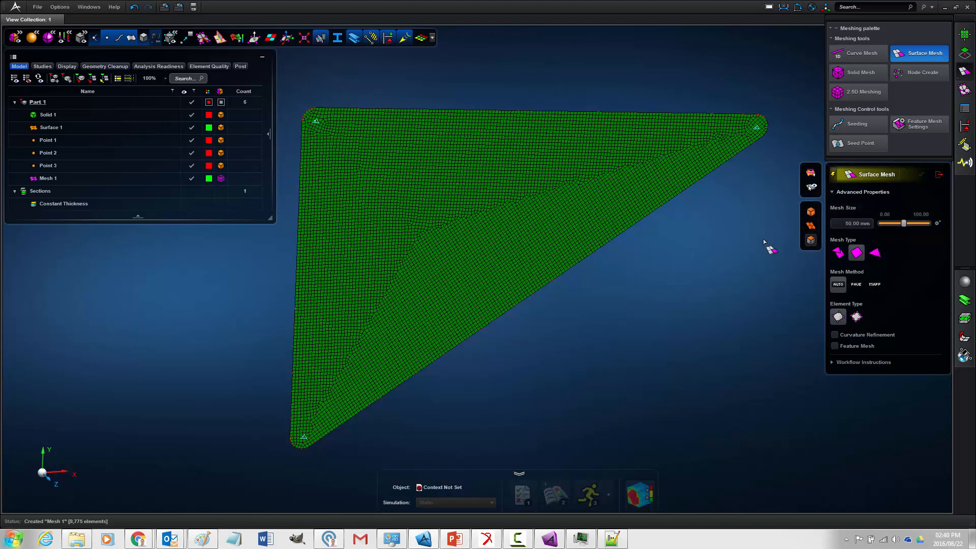
left_click(580, 205)
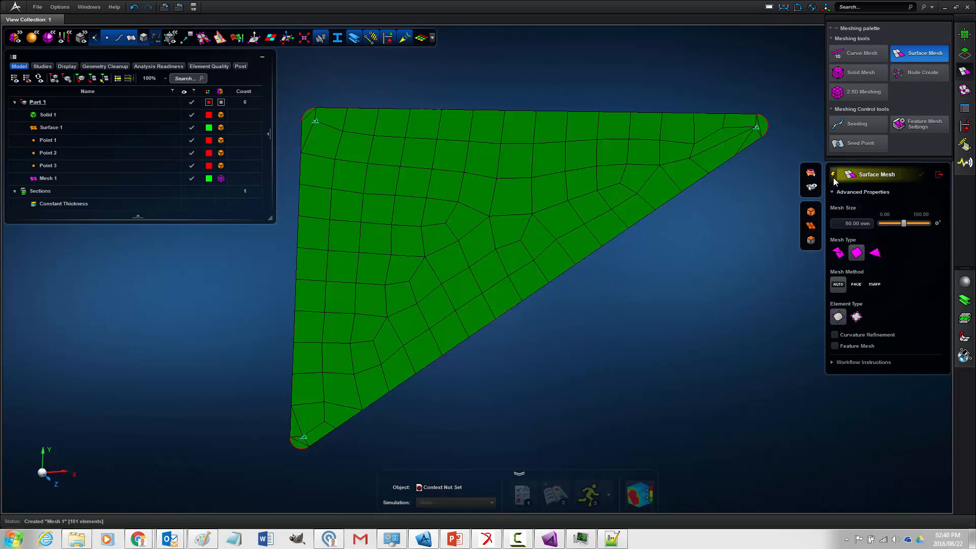
- Set the mesh size to 5 mm, remesh the midsurface, and exit the Surface Mesh tool
left_click(845, 224)
type("5")
key("Return")
left_click(536, 218)
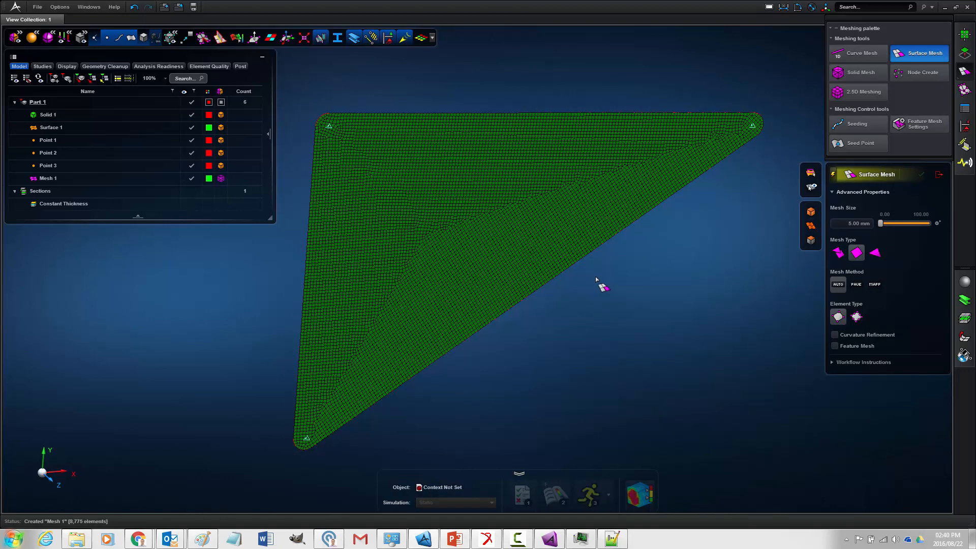
left_click(940, 175)
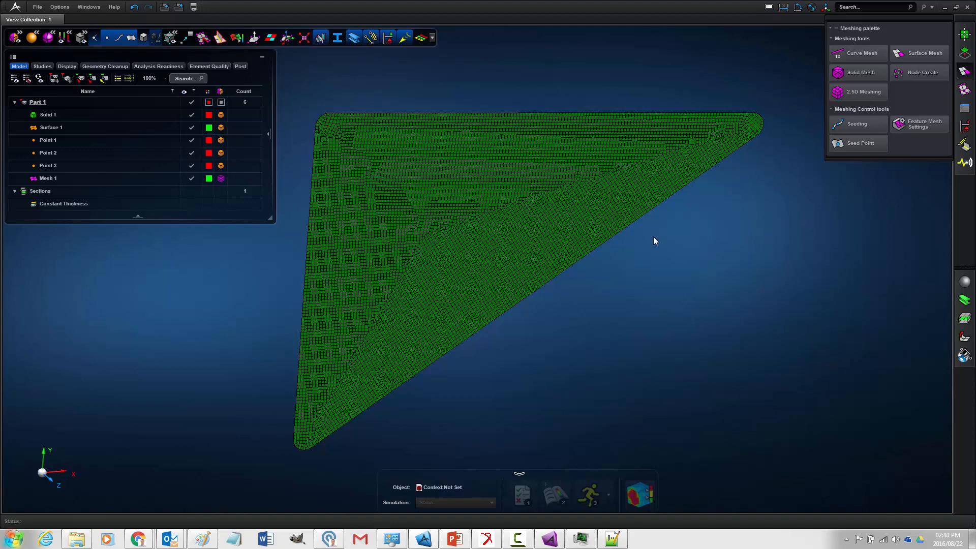
- Inspect the 5 mm mesh around the seed points at the upper-left and right rounded corners of the midsurface
scroll(325, 108, "up", 5)
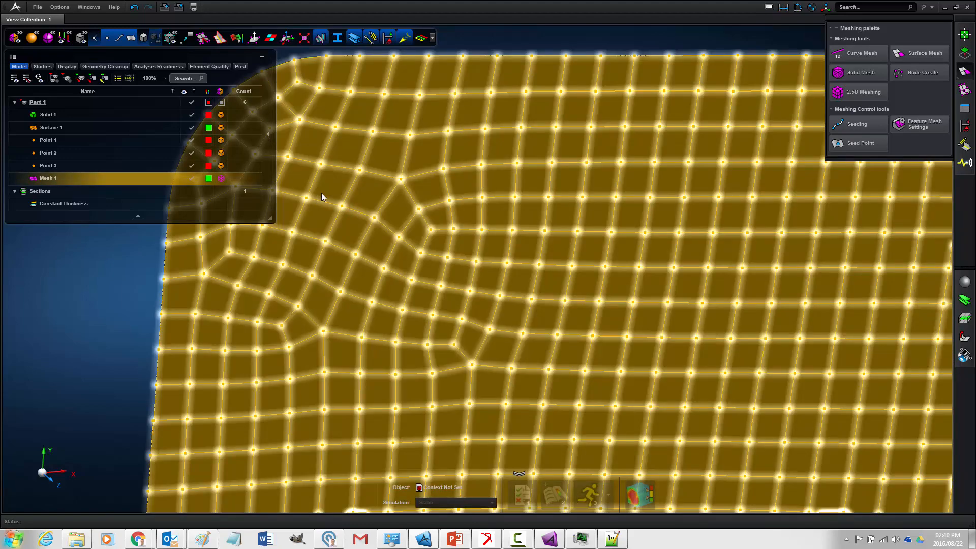
scroll(411, 179, "up", 3)
middle_click_drag(411, 179, 391, 186)
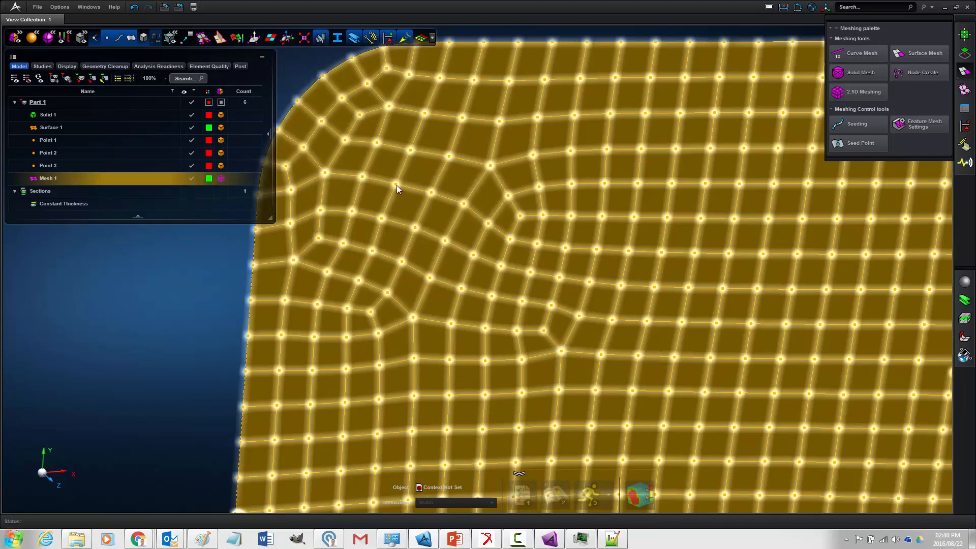
scroll(396, 185, "down", 5)
scroll(397, 185, "up", 3)
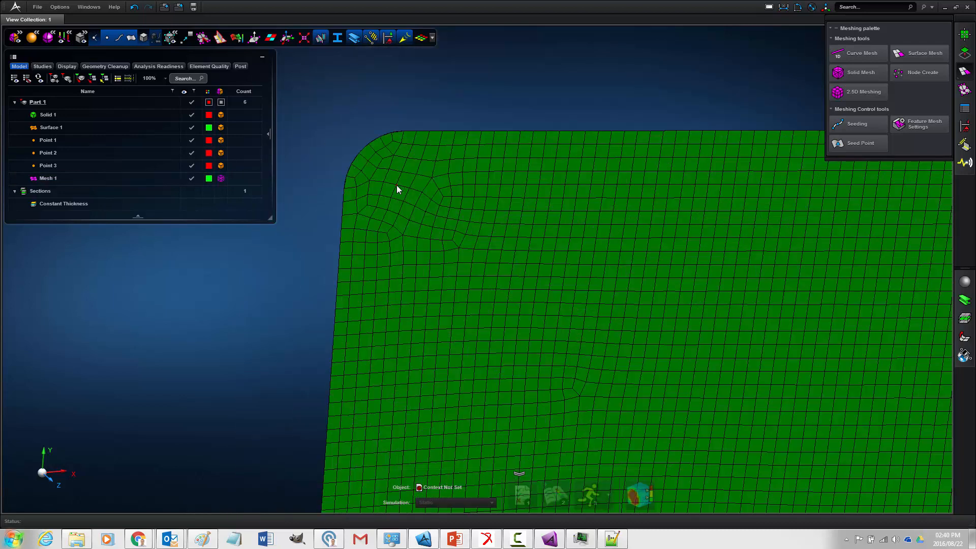
scroll(397, 185, "up", 3)
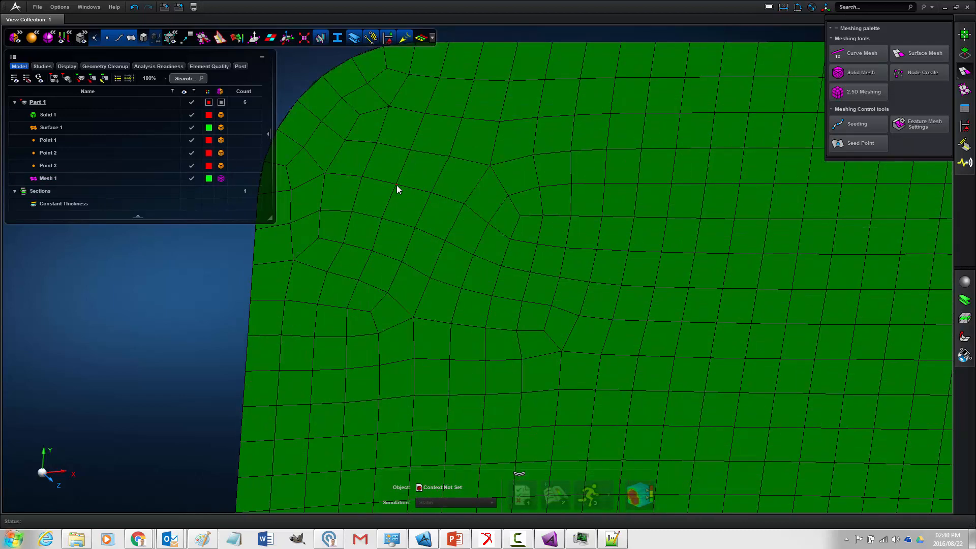
scroll(397, 189, "down", 8)
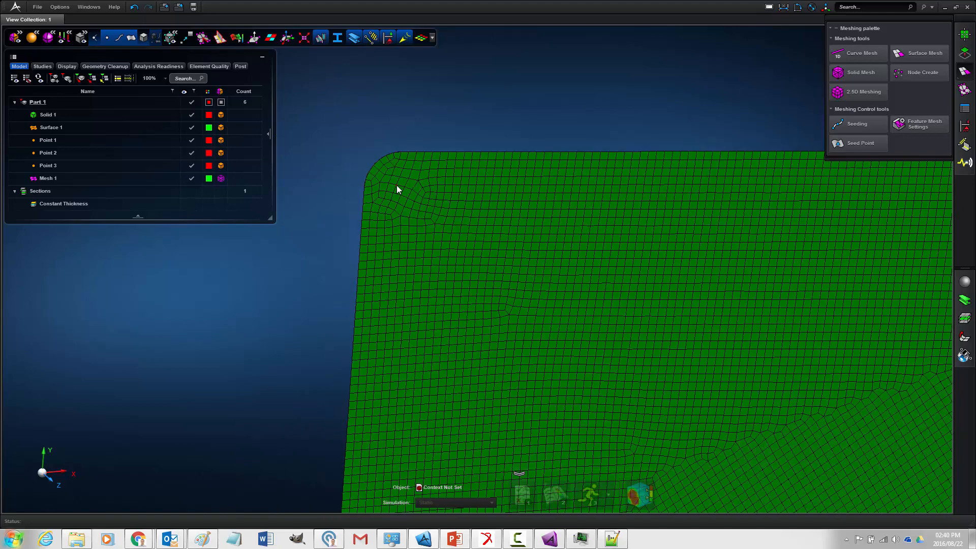
scroll(389, 193, "down", 3)
middle_click_drag(341, 212, 305, 201)
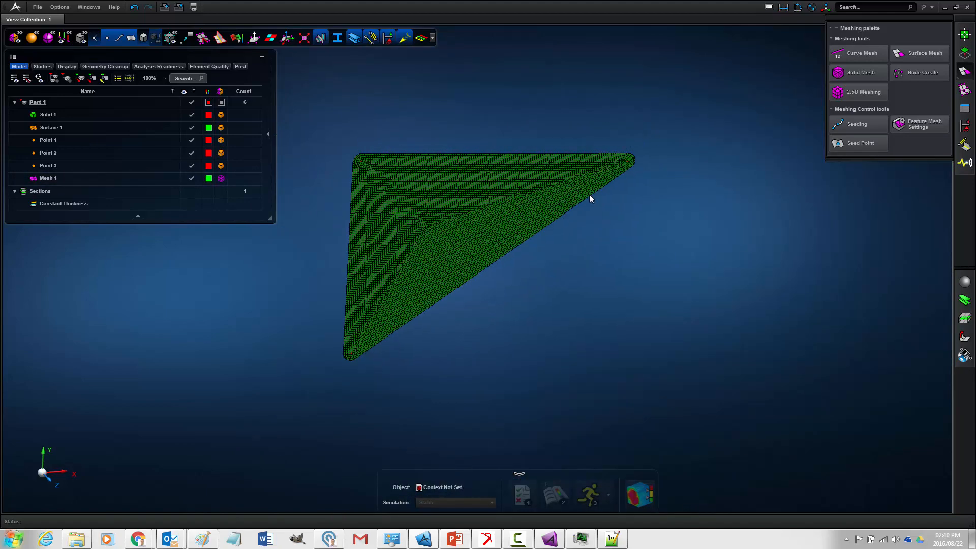
scroll(610, 191, "up", 5)
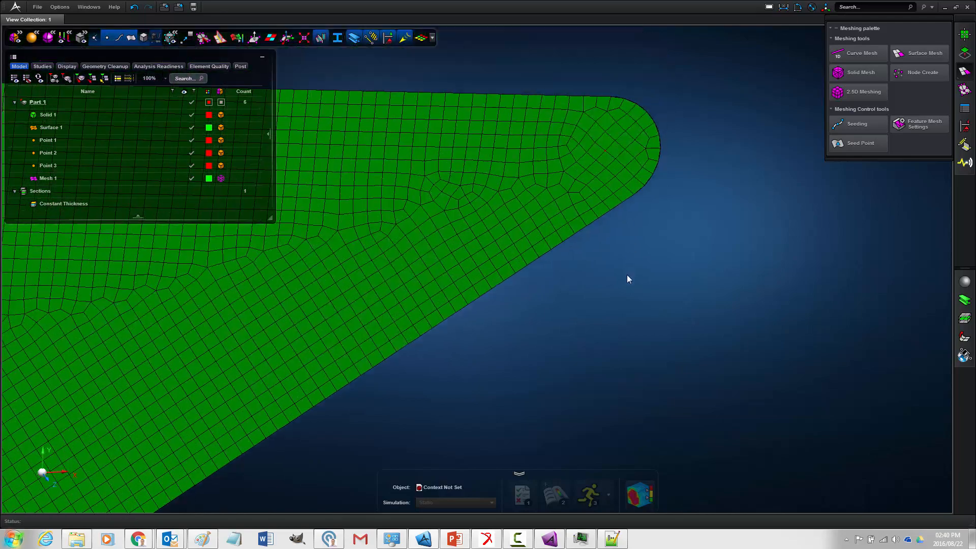
scroll(662, 194, "up", 5)
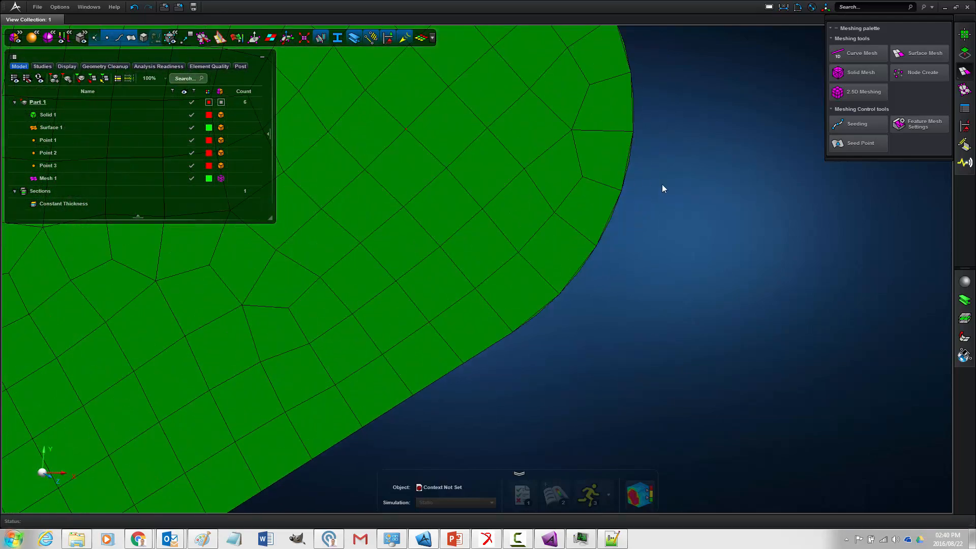
scroll(662, 195, "down", 10)
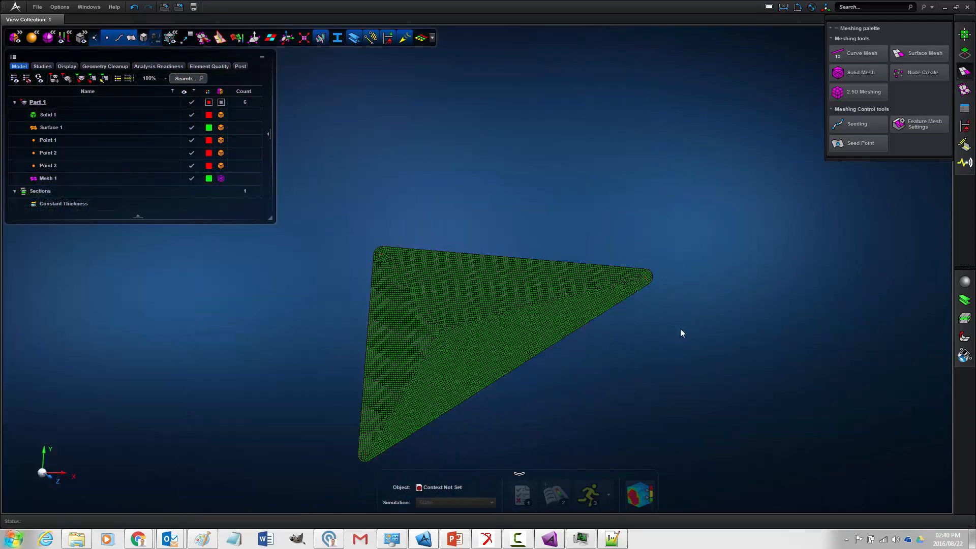
middle_click_drag(681, 330, 713, 271)
- Start a Force Moment load, and switch to Notepad++ to mark the FEA reference frame load points in ExportFEALoads.bdf
left_click(964, 128)
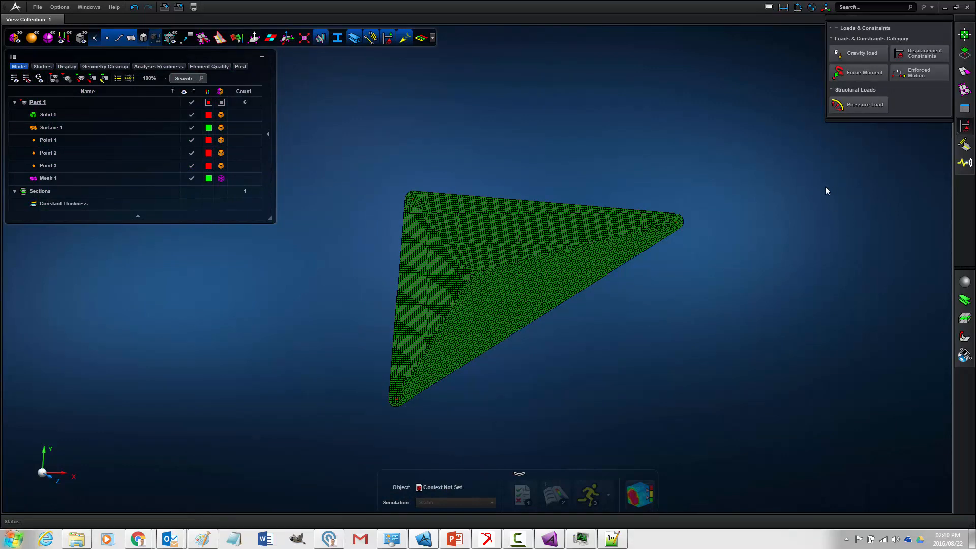
left_click(867, 74)
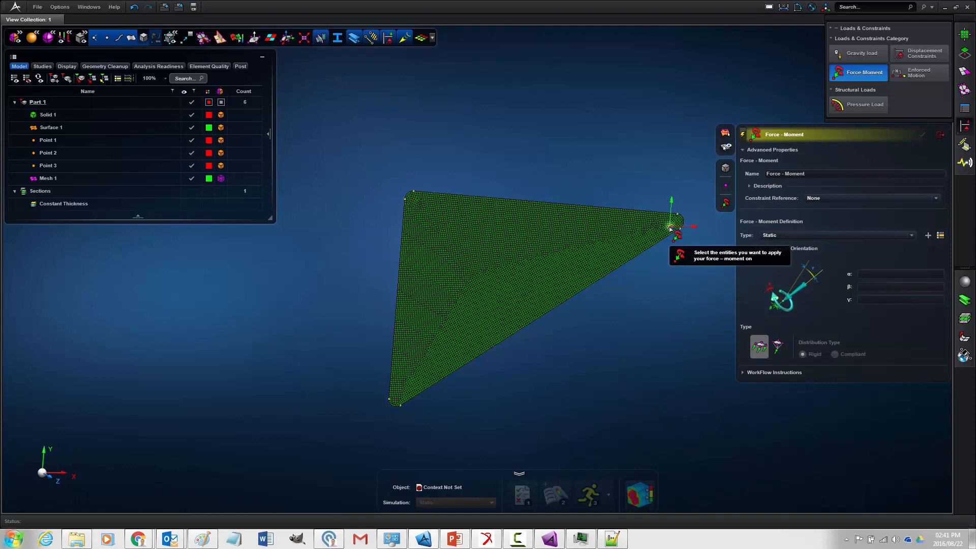
left_click(614, 539)
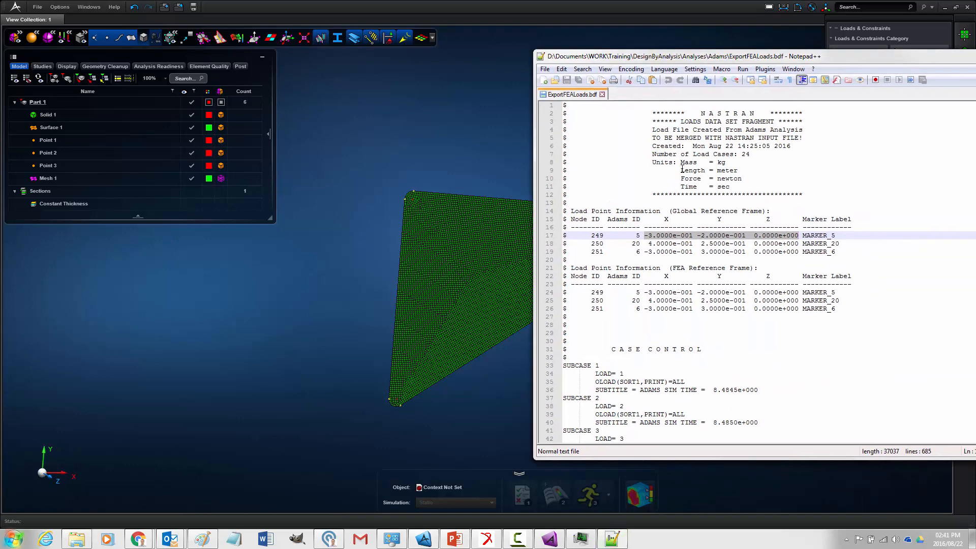
left_click_drag(592, 292, 605, 311)
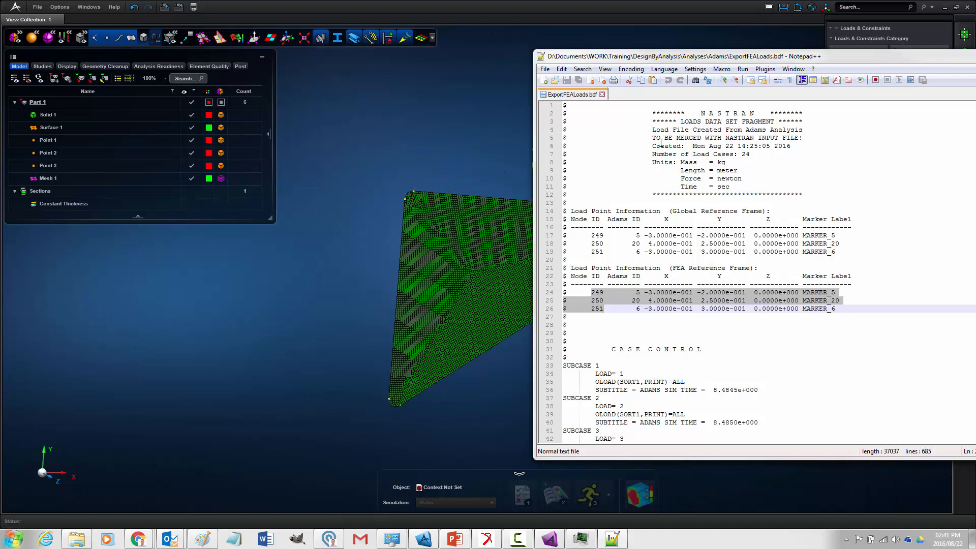
- Review the subcases and load case forces in ExportFEALoads.bdf, highlight the MARKER_5 node ID, and return to MSC Apex
scroll(725, 211, "down", 4)
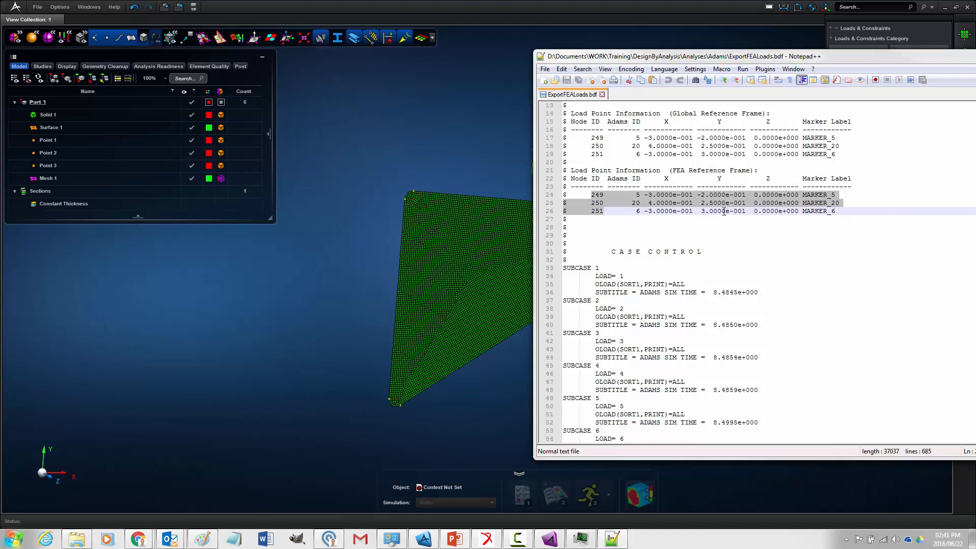
scroll(724, 211, "down", 6)
scroll(742, 214, "up", 6)
scroll(725, 277, "down", 10)
scroll(689, 268, "down", 20)
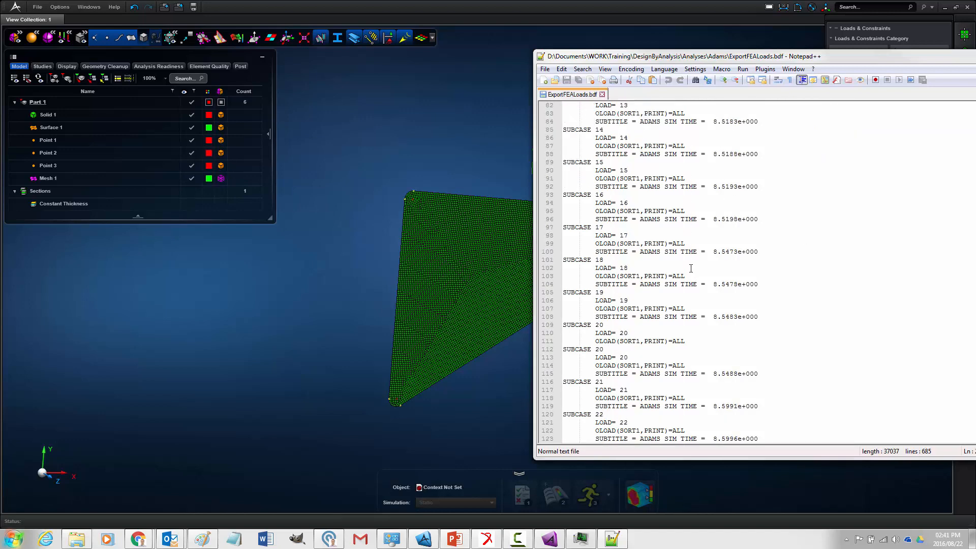
scroll(693, 270, "down", 17)
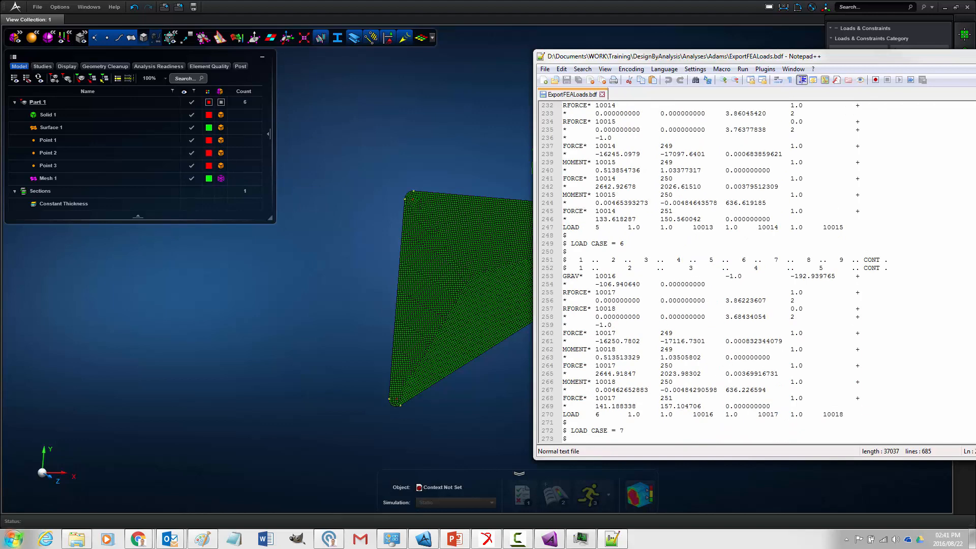
scroll(725, 274, "up", 20)
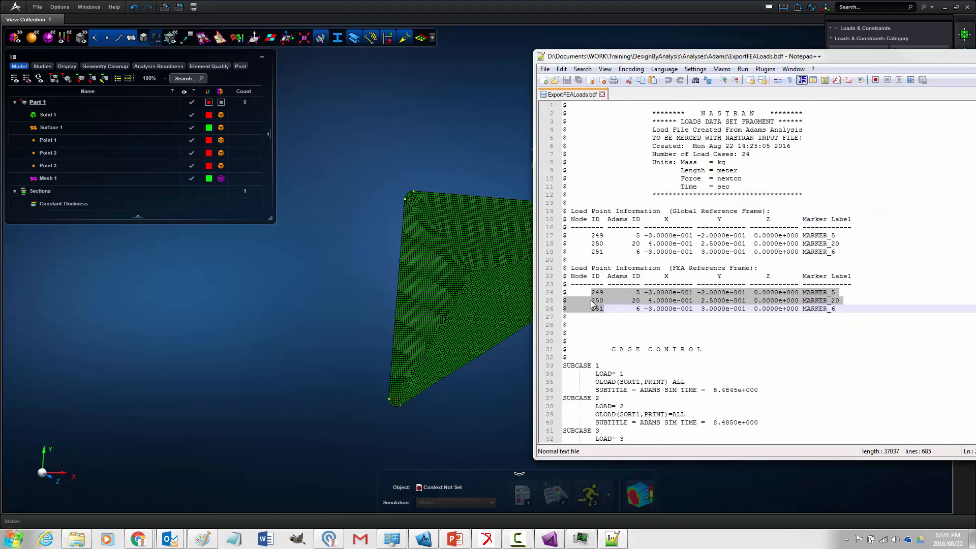
left_click(592, 301)
left_click_drag(592, 293, 604, 292)
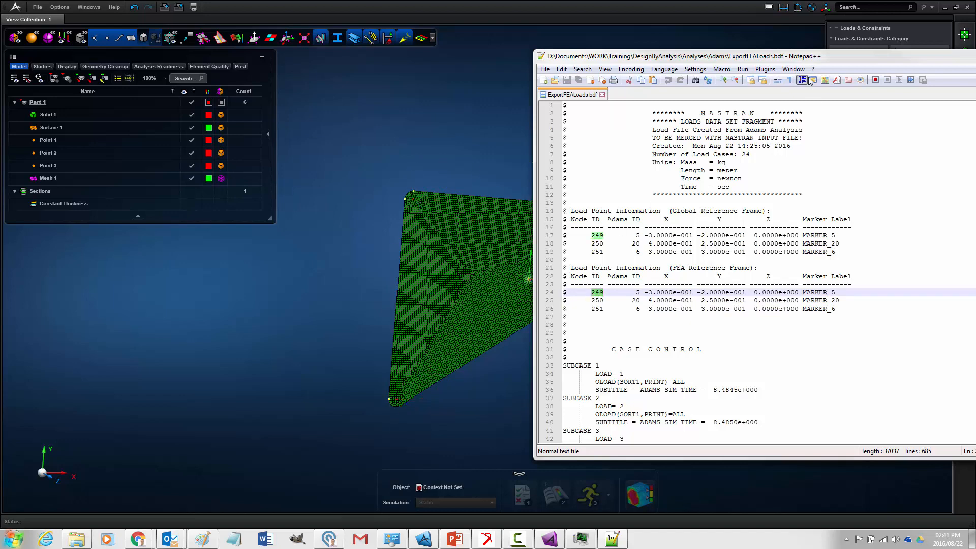
left_click_drag(778, 58, 975, 74)
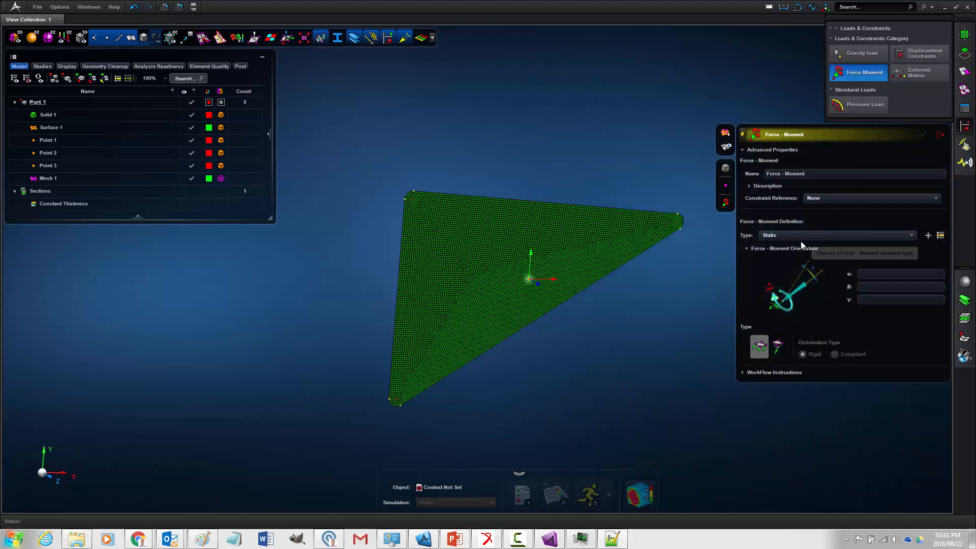
left_click(810, 174)
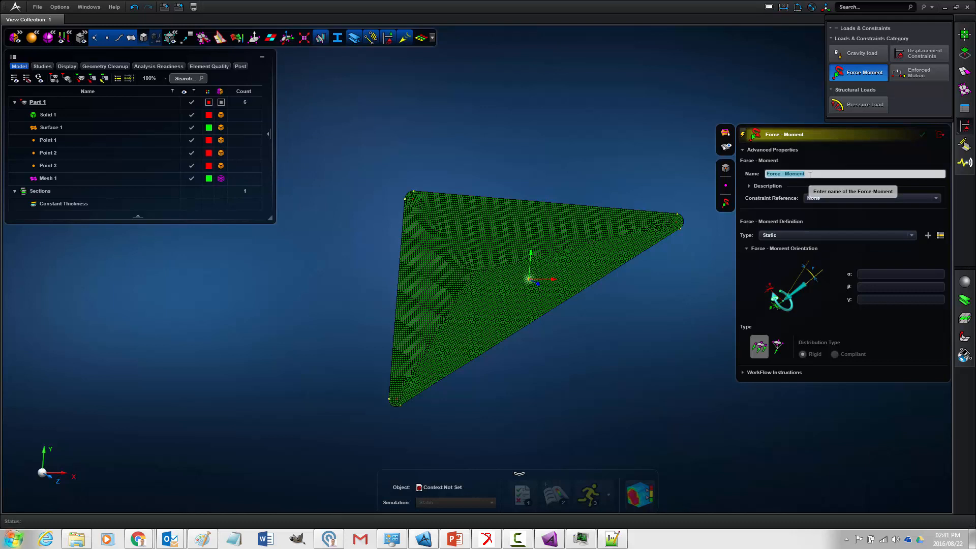
left_click(822, 199)
left_click(823, 199)
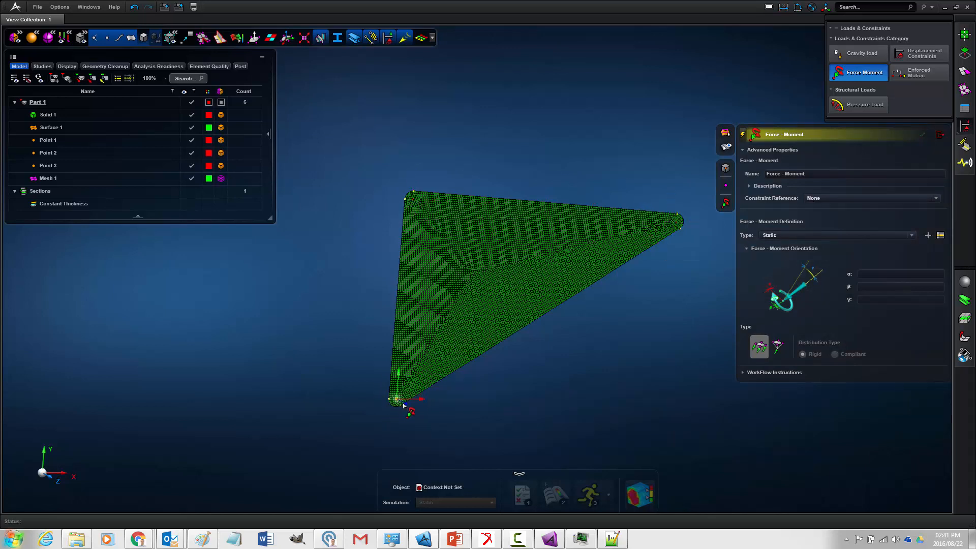
middle_click_drag(600, 376, 544, 322)
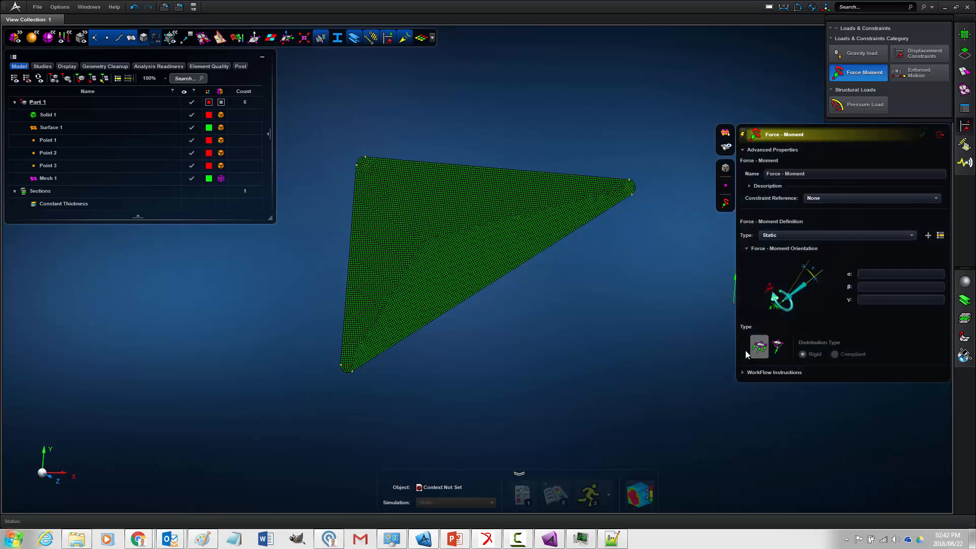
- Add a static force-moment definition with force components enabled and Fx set to 100 N
left_click(927, 236)
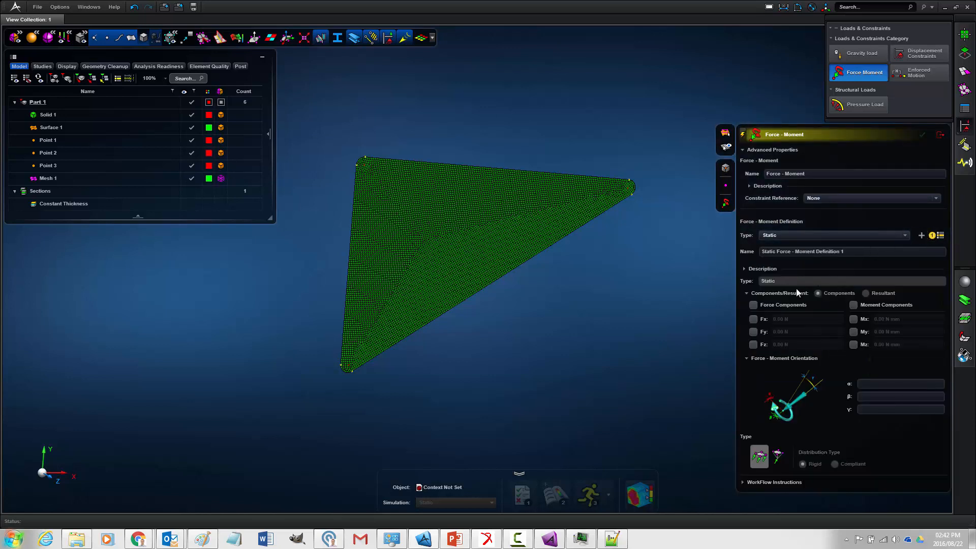
left_click(754, 305)
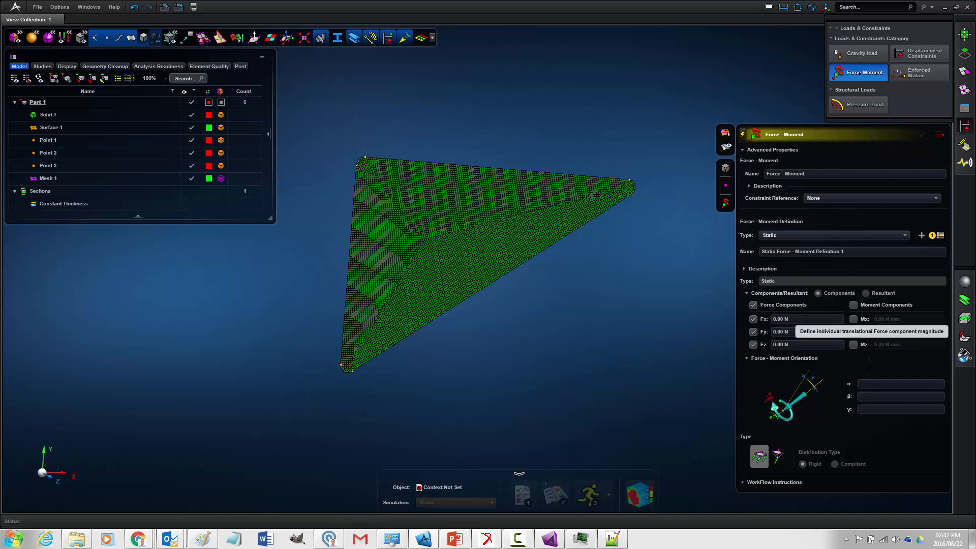
middle_click_drag(682, 315, 667, 314)
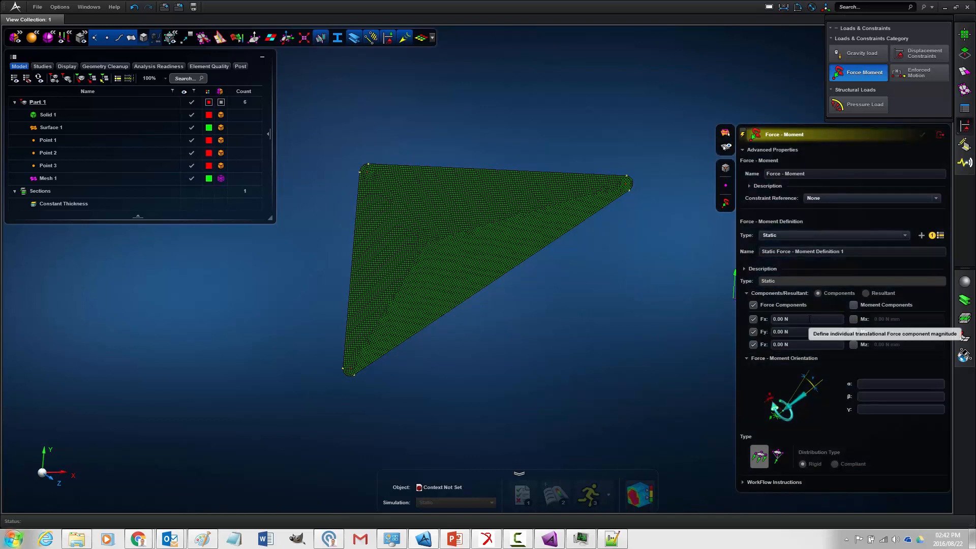
left_click(810, 319)
type("100")
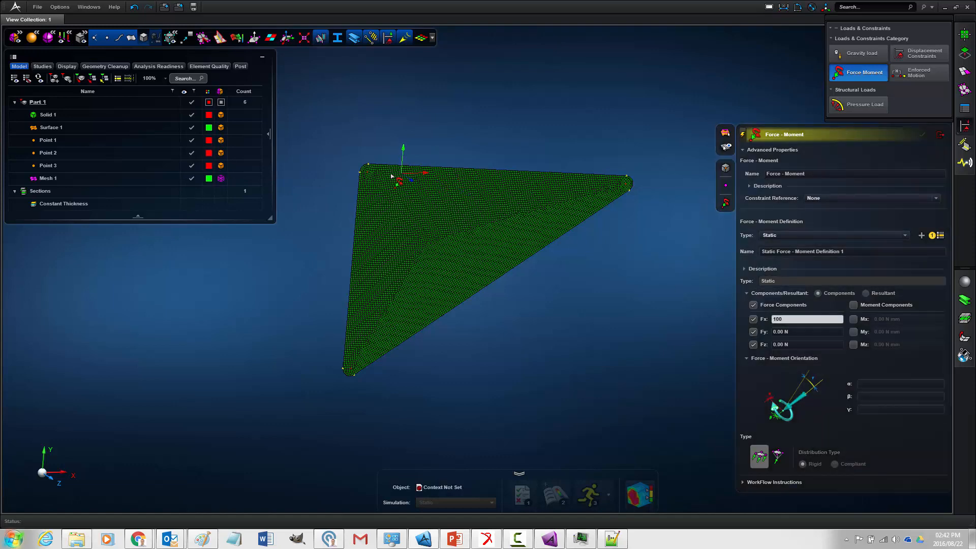
- Try applying the 100 N force at the seed point in the midsurface's upper-left corner, and undo its creation
scroll(387, 175, "up", 8)
middle_click_drag(358, 168, 585, 255)
scroll(467, 234, "up", 5)
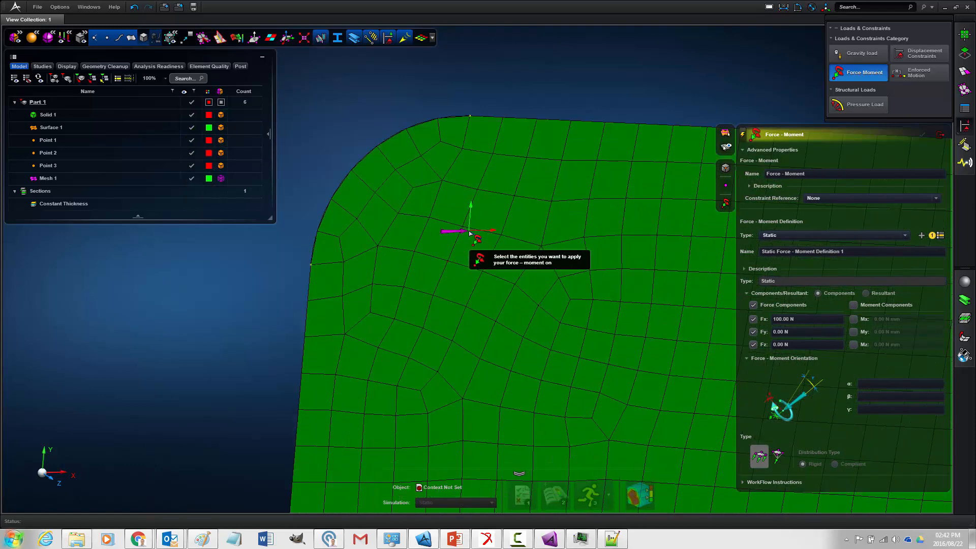
left_click(448, 263)
middle_click(448, 264)
scroll(452, 264, "down", 8)
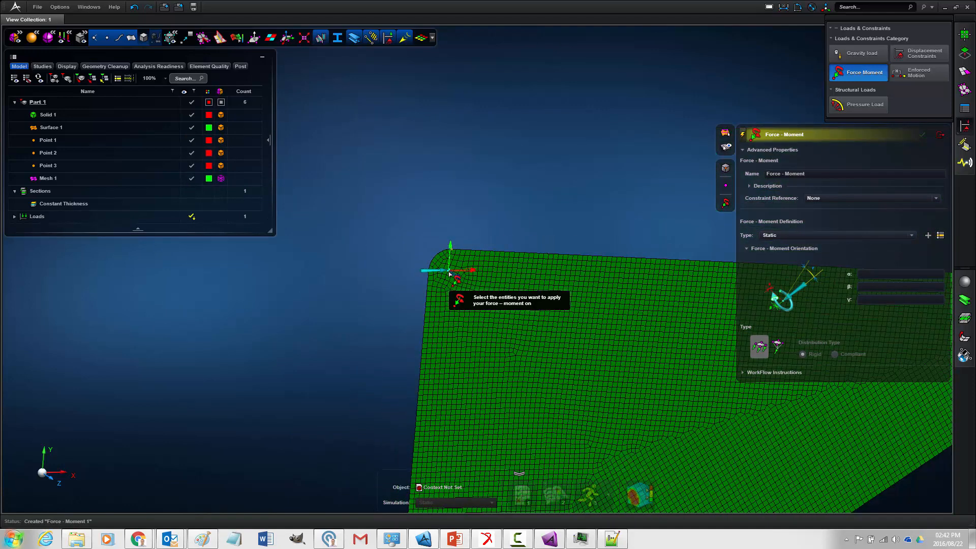
middle_click_drag(513, 225, 489, 153)
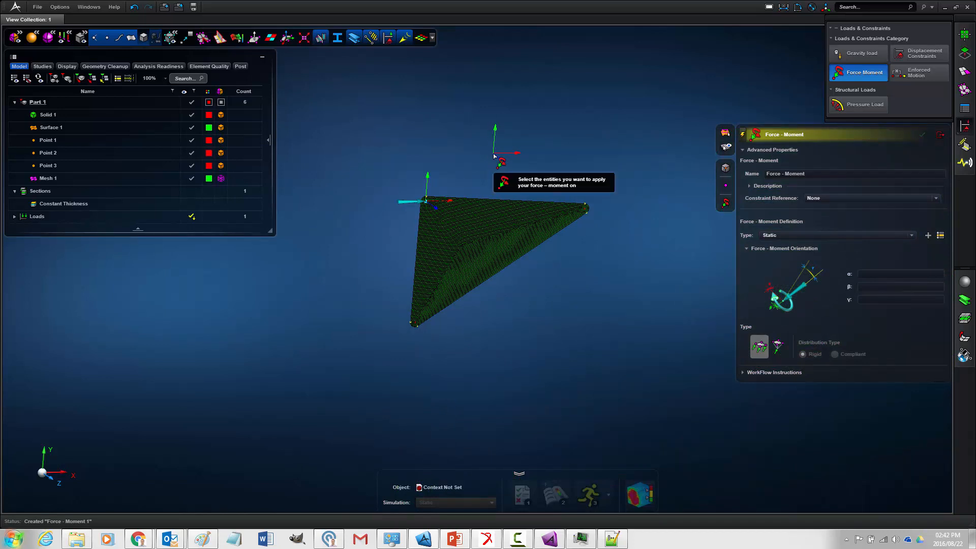
left_click(135, 7)
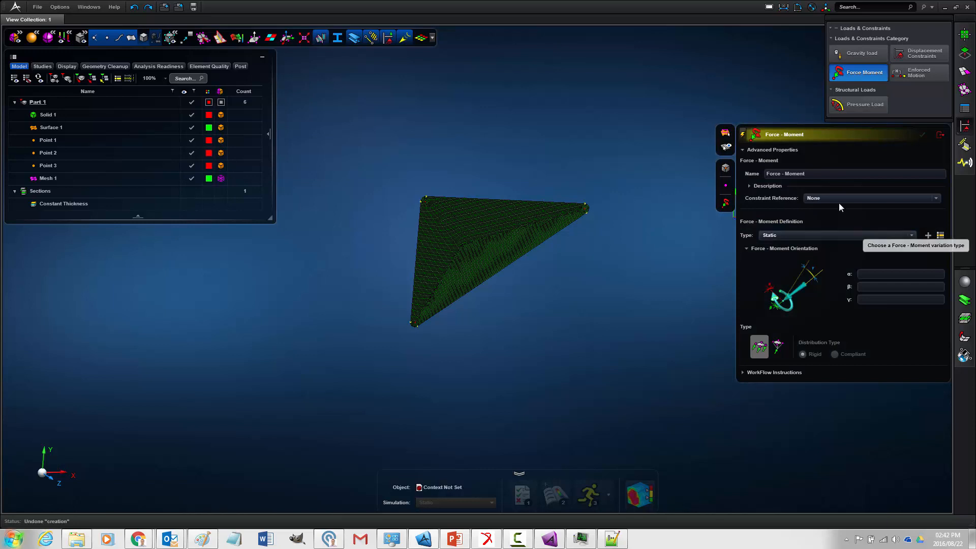
- Add a new static force-moment definition, enable its force components, and set Fx to 100 N
left_click(928, 235)
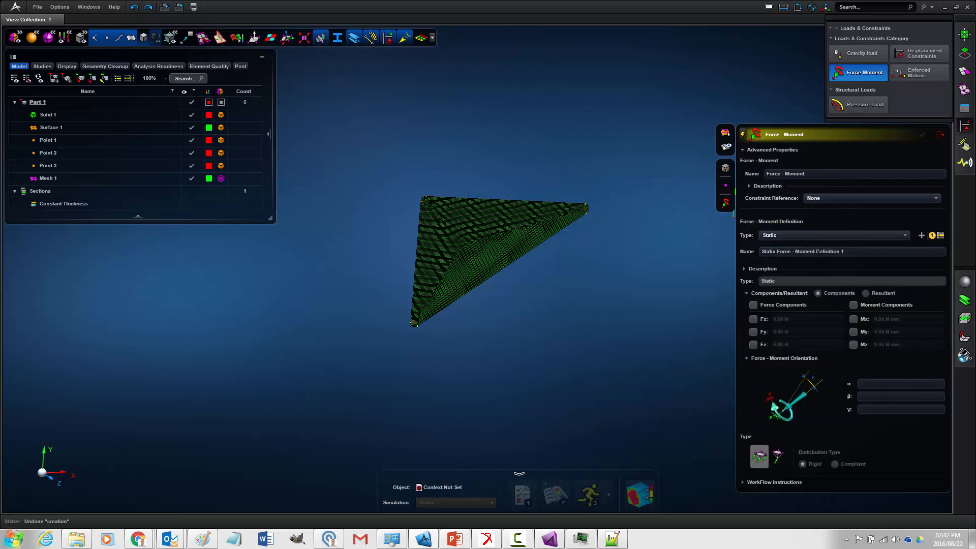
left_click(769, 307)
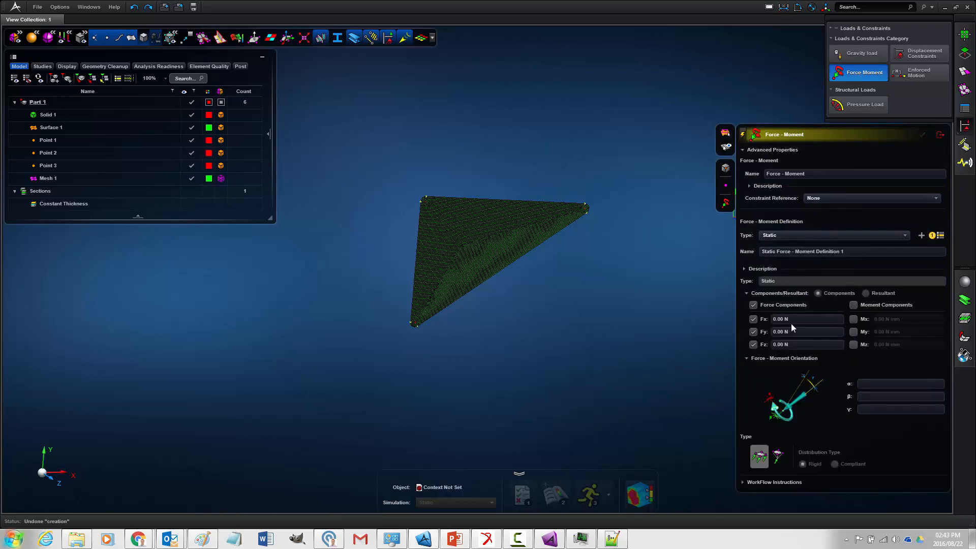
left_click(794, 318)
type("100")
key("Return")
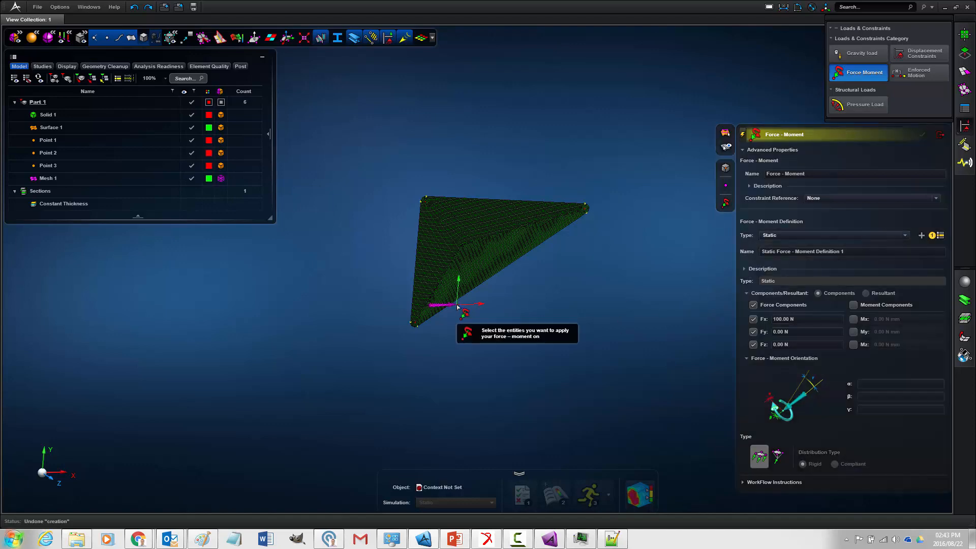
- Apply the 100 N X-direction force to the seed point node in the midsurface's lower rounded corner
scroll(434, 342, "up", 6)
right_click_drag(359, 234, 601, 370)
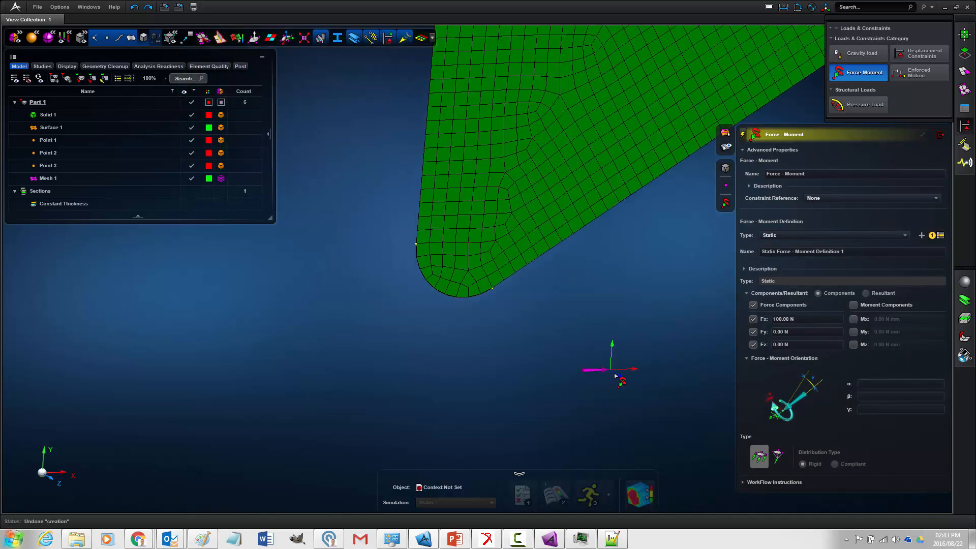
left_click(469, 245)
scroll(490, 368, "down", 7)
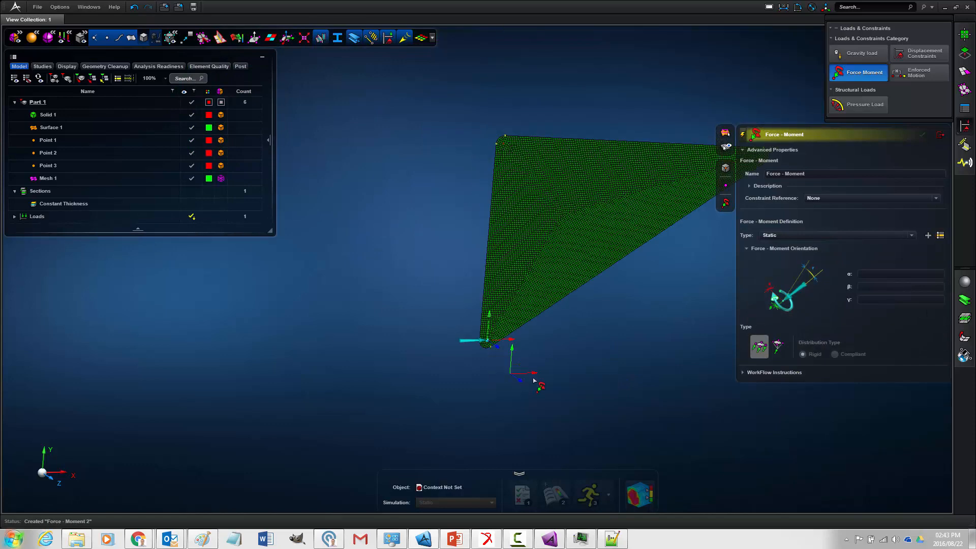
right_click_drag(546, 325, 462, 266)
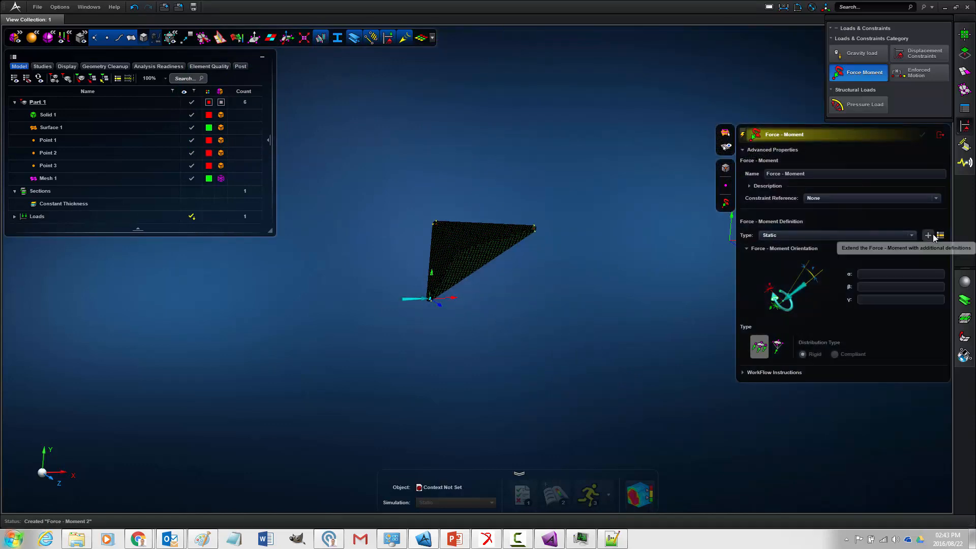
- Add a static force-moment definition, enable its force components, and set Fx to 200 N
left_click(928, 235)
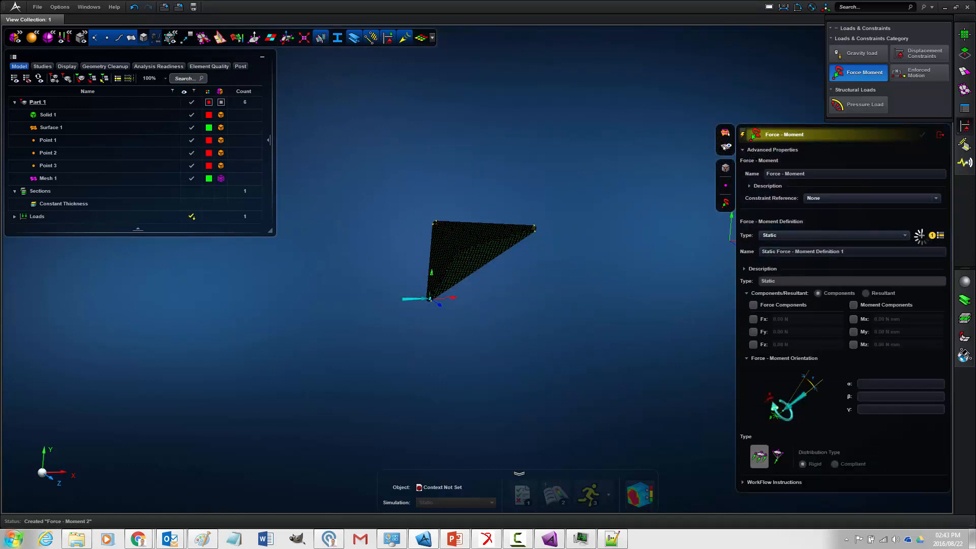
left_click(753, 305)
left_click(783, 321)
type("2")
key("Return")
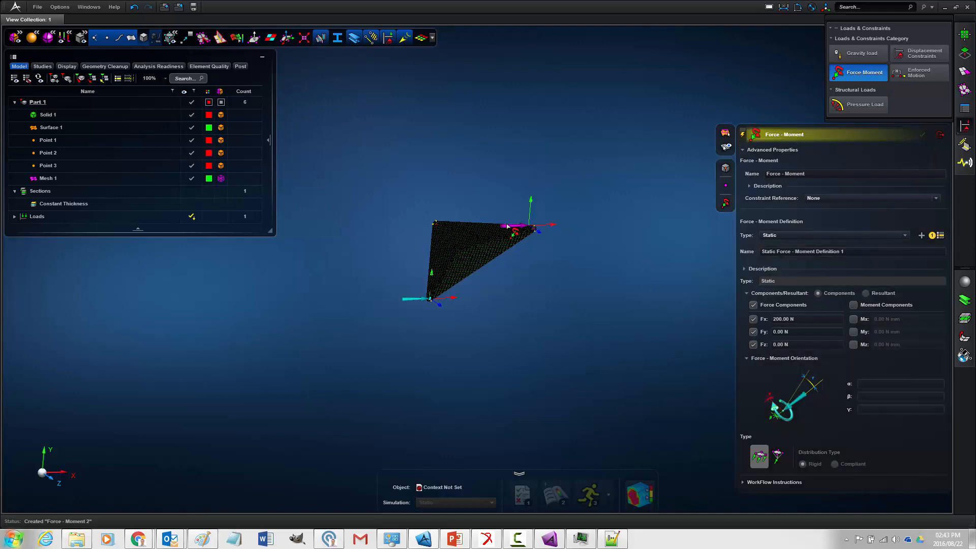
- Apply the 200 N X-direction force to the seed point node in the midsurface's right rounded corner
scroll(511, 231, "up", 10)
middle_click_drag(601, 276, 237, 290)
scroll(325, 300, "up", 5)
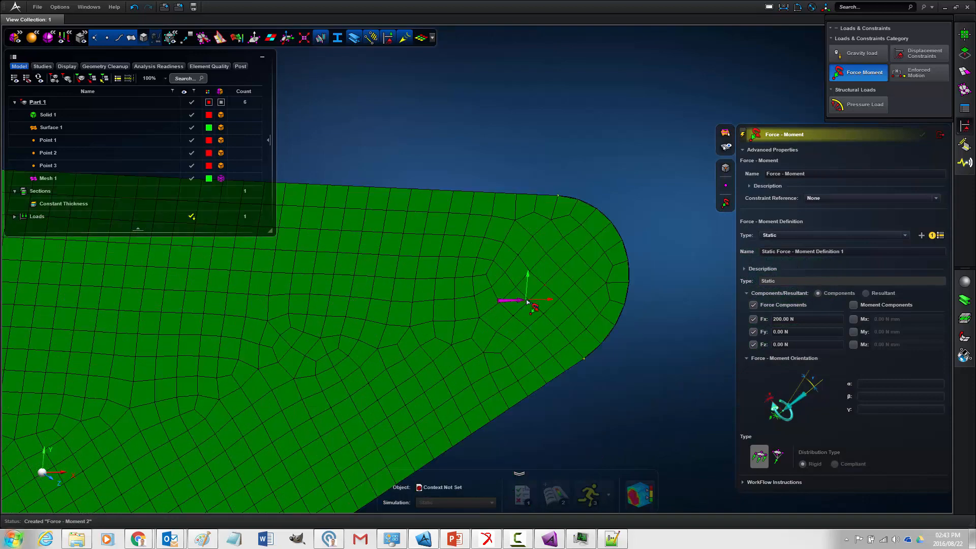
left_click(547, 288)
- Add another static force-moment definition with force components enabled and Fx set to 300 N
scroll(545, 285, "down", 8)
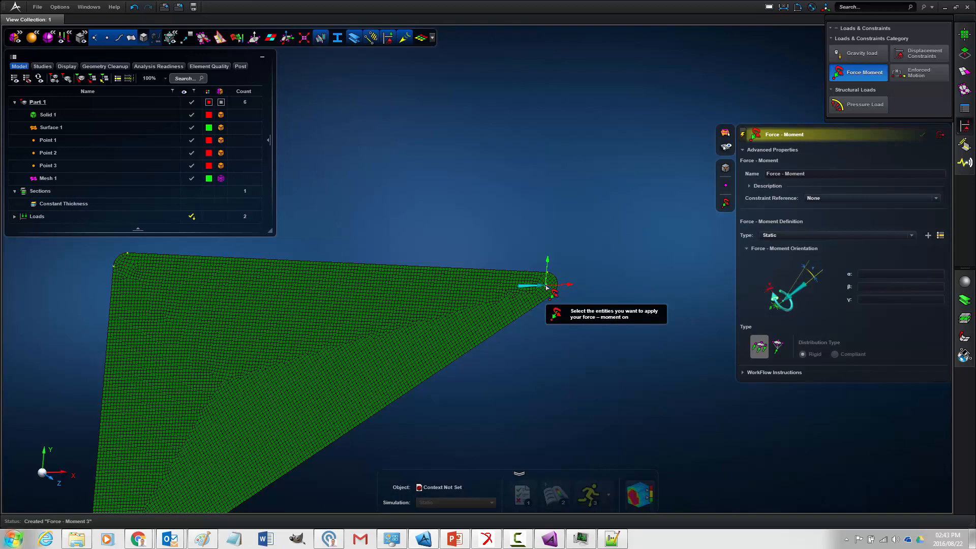
left_click(928, 235)
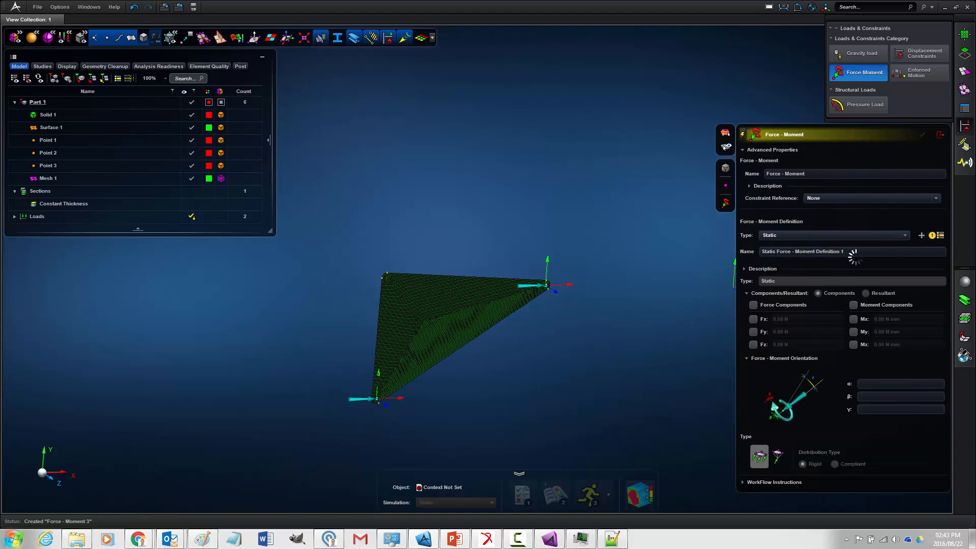
left_click(778, 305)
left_click(781, 320)
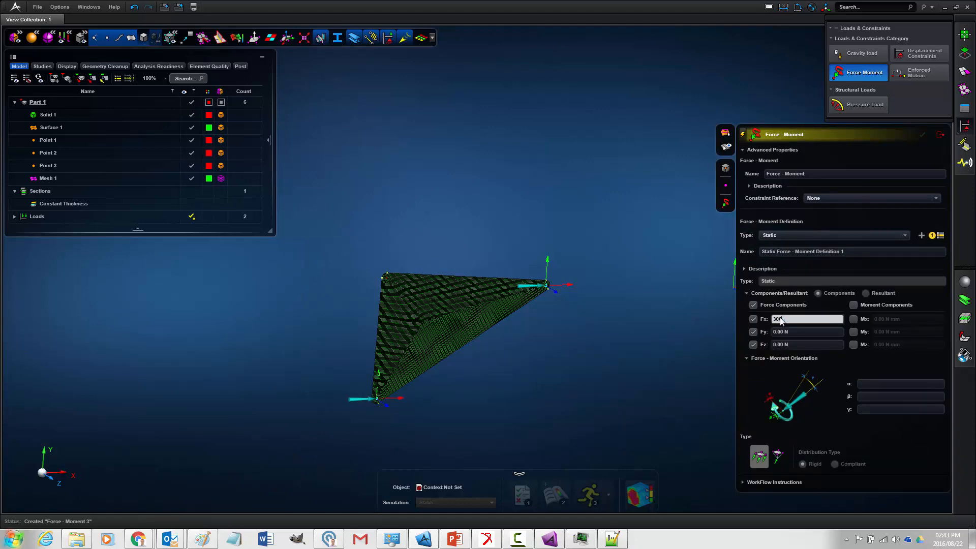
type("300")
key("Return")
- Apply the 300 N X-direction force to the seed point node in the upper-left rounded corner and exit the Force Moment tool
scroll(399, 305, "up", 5)
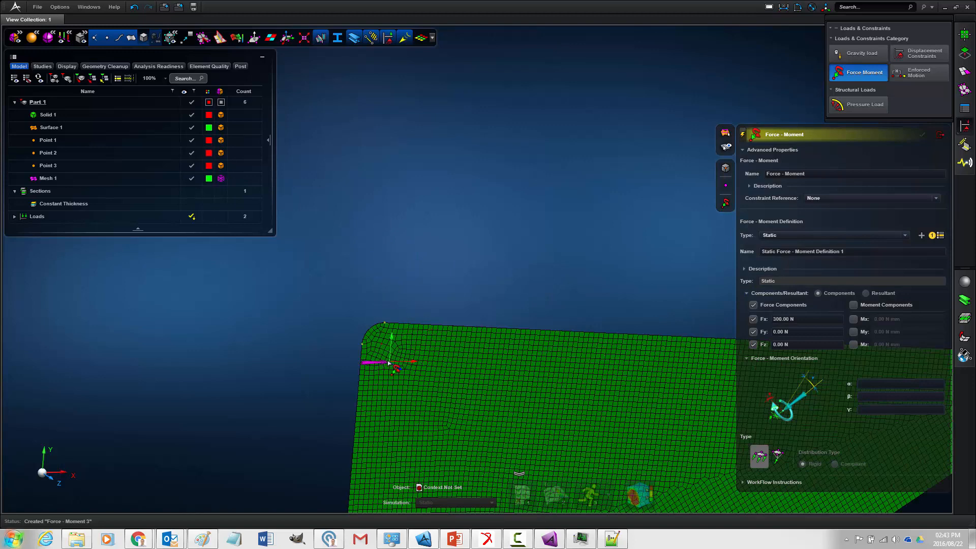
scroll(385, 358, "up", 5)
left_click(364, 291)
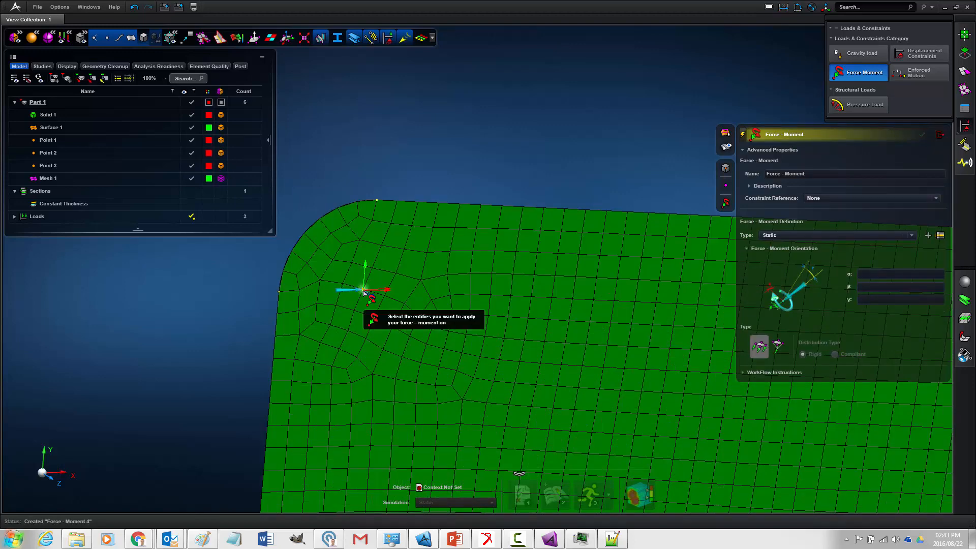
scroll(362, 291, "down", 5)
scroll(427, 259, "down", 3)
middle_click_drag(430, 257, 419, 215)
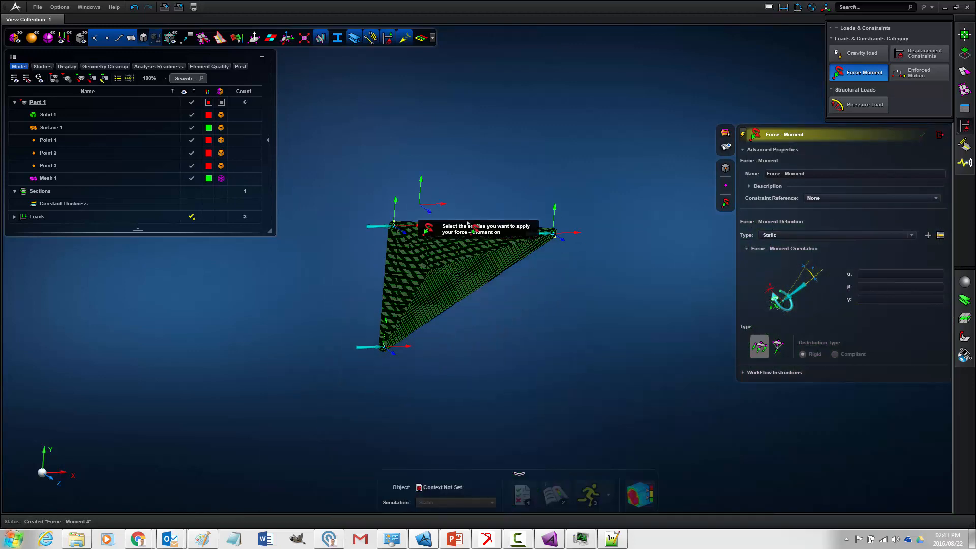
left_click(940, 134)
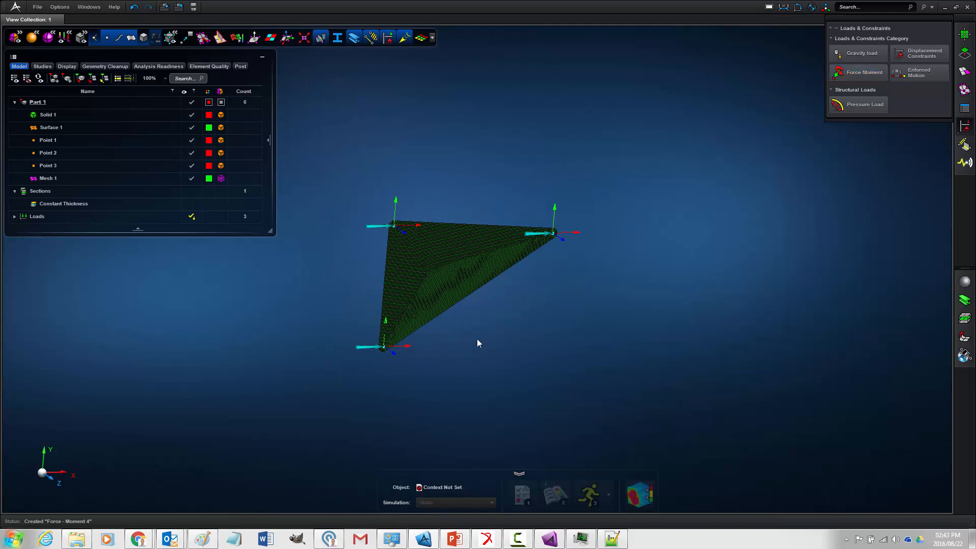
- Inspect the meshed rocker with its three corner forces and review the Constant Thickness section's properties without changing them
middle_click_drag(482, 334, 544, 355)
scroll(512, 322, "up", 5)
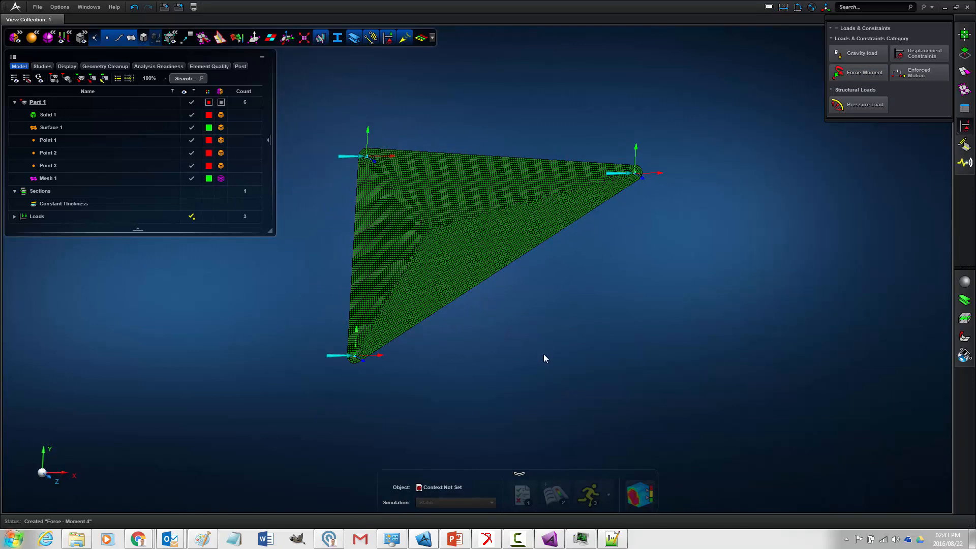
left_click(384, 194)
scroll(368, 161, "up", 3)
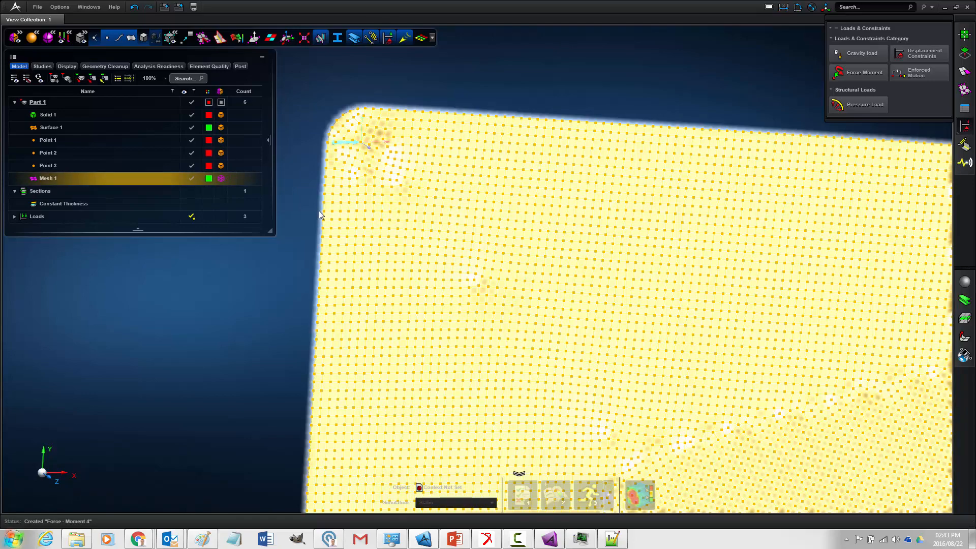
scroll(279, 308, "down", 4)
scroll(462, 315, "up", 1)
right_click_drag(447, 362, 628, 262)
mouse_move(628, 262)
middle_mouse_down()
mouse_move(644, 264)
mouse_move(640, 255)
middle_mouse_up()
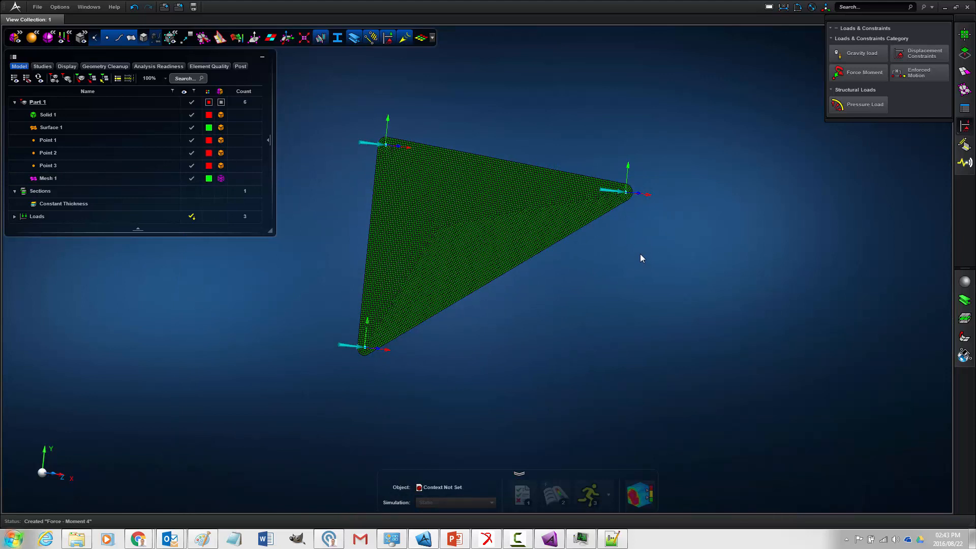
double_click(43, 204)
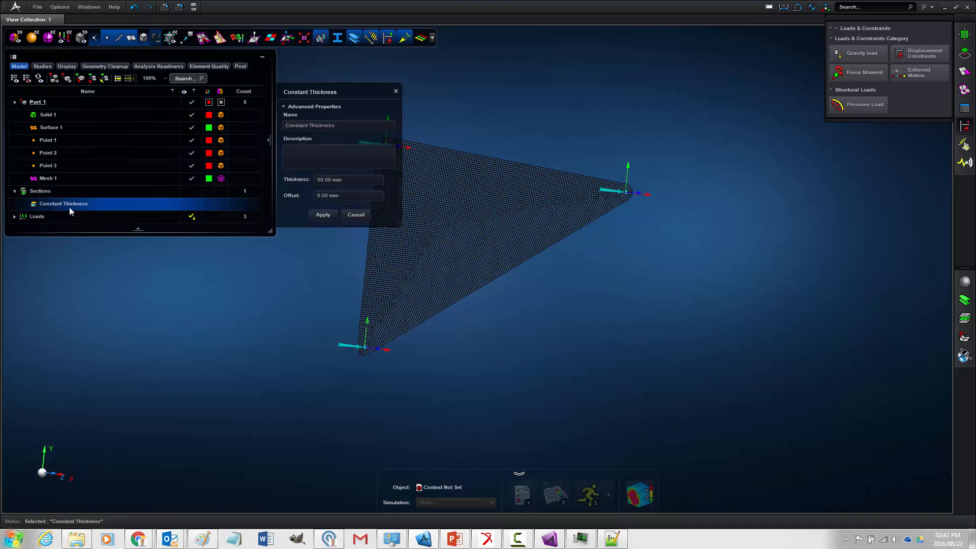
left_click(356, 215)
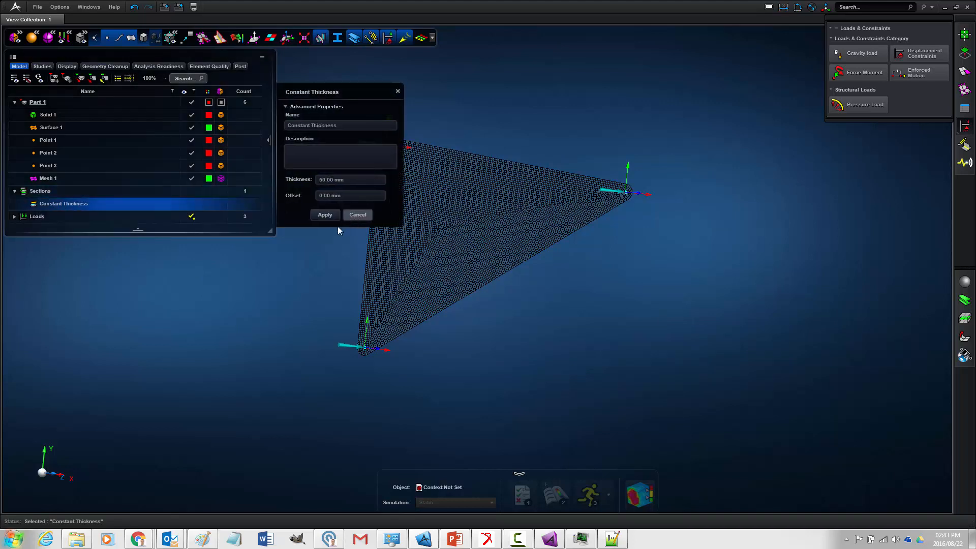
- Create a new material and name it Steel
left_click(965, 282)
left_click(820, 102)
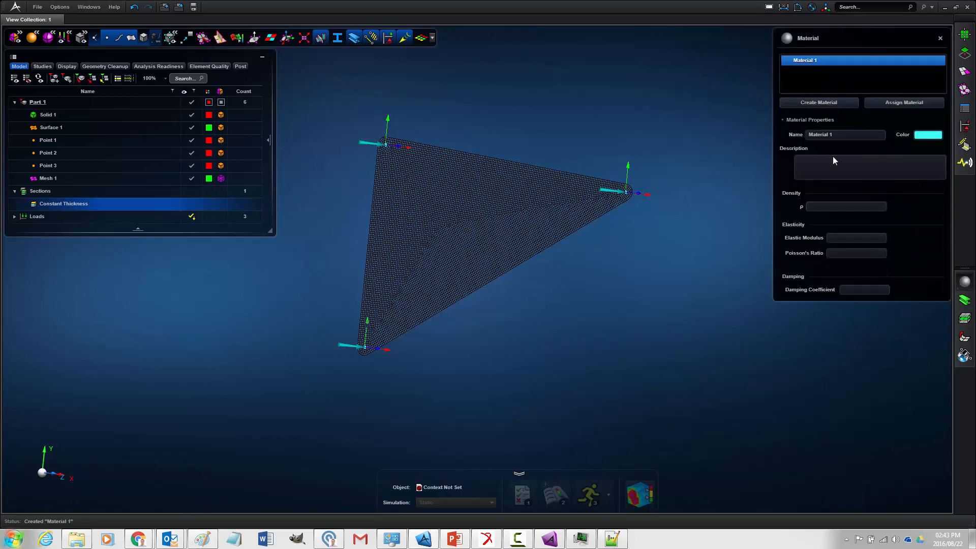
left_click(812, 134)
type("St")
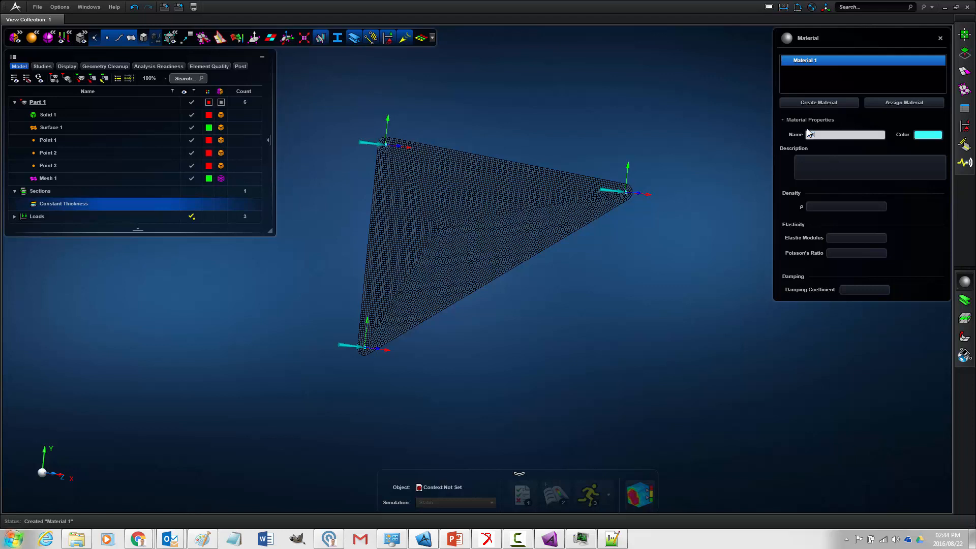
type("eel")
- Set Steel's density to 7.85E-006 kg/mm³, its elastic modulus to 200000 MPa, and its Poisson's ratio to 0.30
left_click(825, 207)
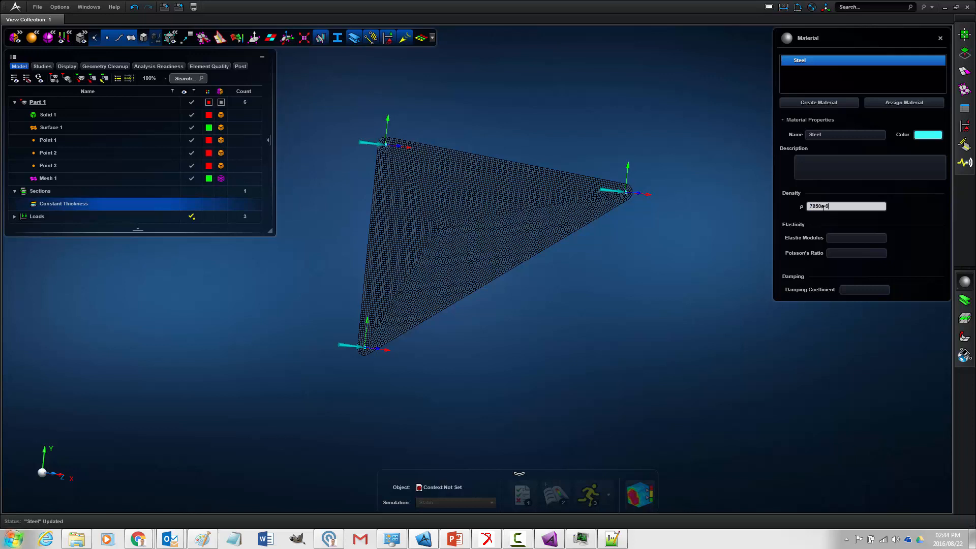
key("Return")
left_click(843, 238)
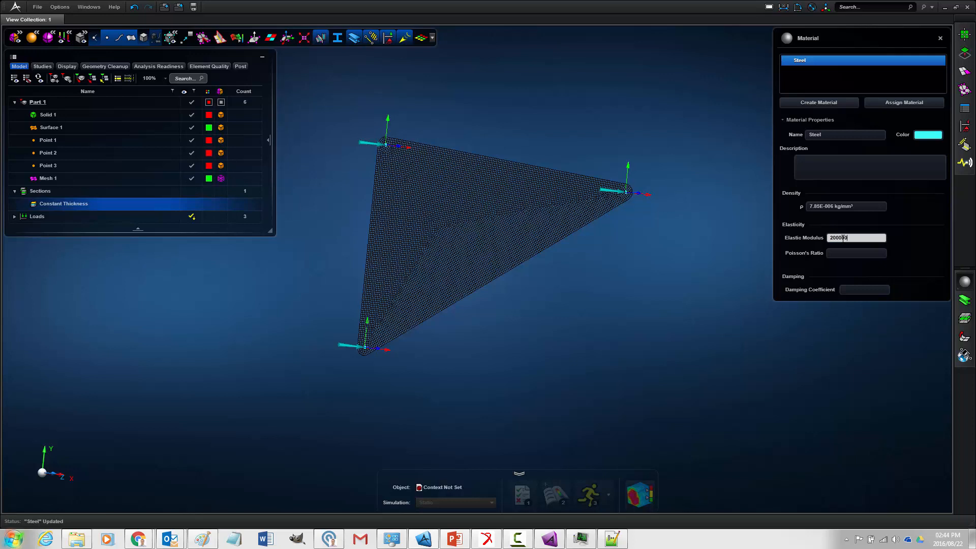
key("Return")
left_click(859, 253)
key("Return")
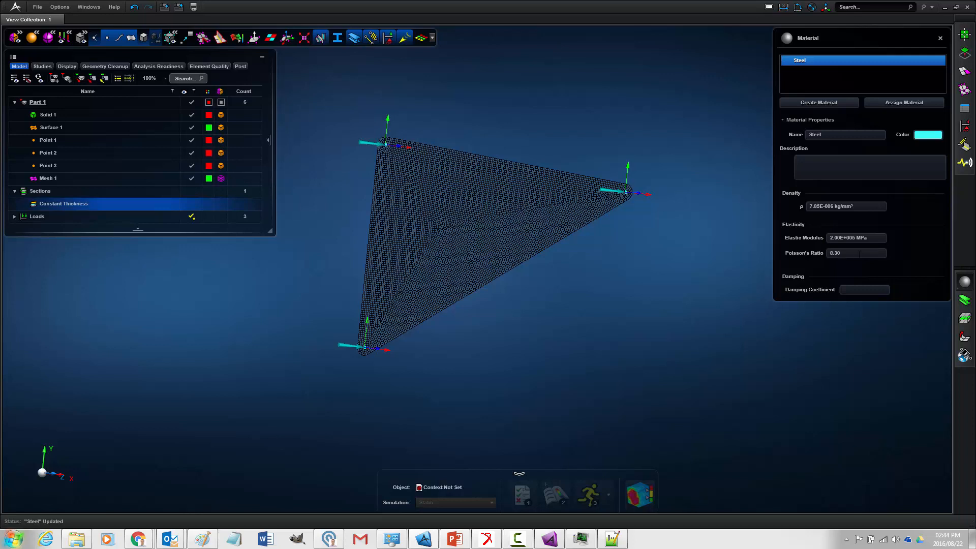
- Assign the Steel material to Part 1 and close the material settings
left_click(914, 99)
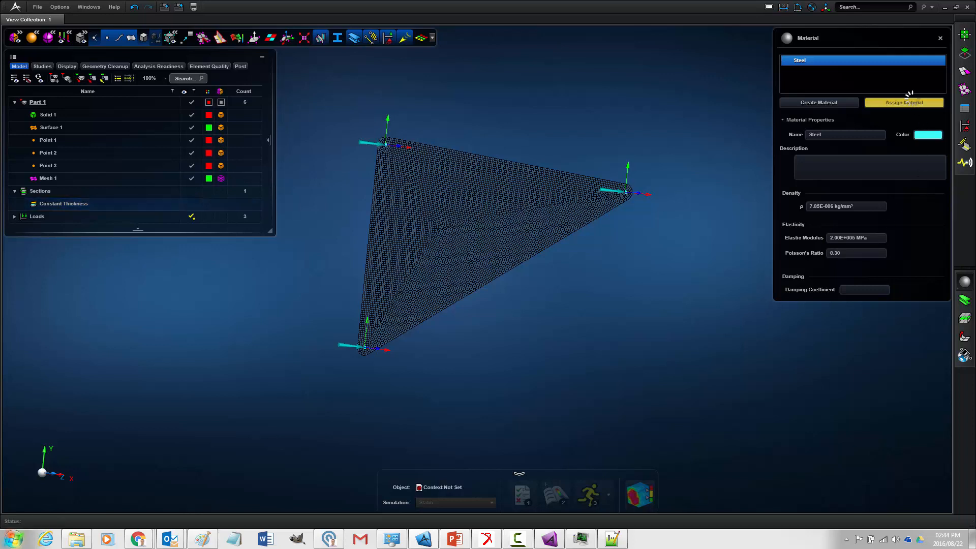
left_click(578, 210)
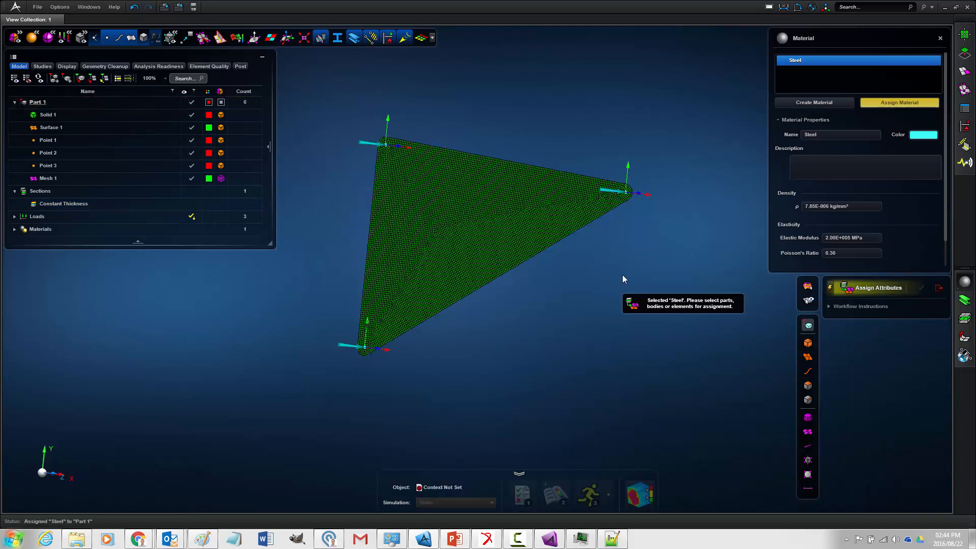
left_click(939, 289)
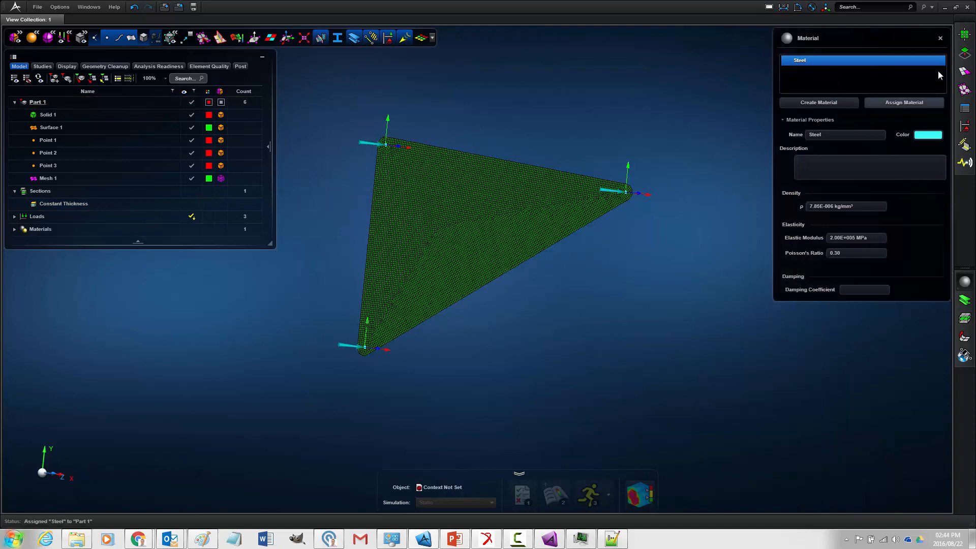
left_click(941, 38)
- Create a simulation behavior with the default parameters, assign it to Part 1, and close the behavior settings
middle_click_drag(758, 276, 684, 264)
scroll(620, 278, "up", 3)
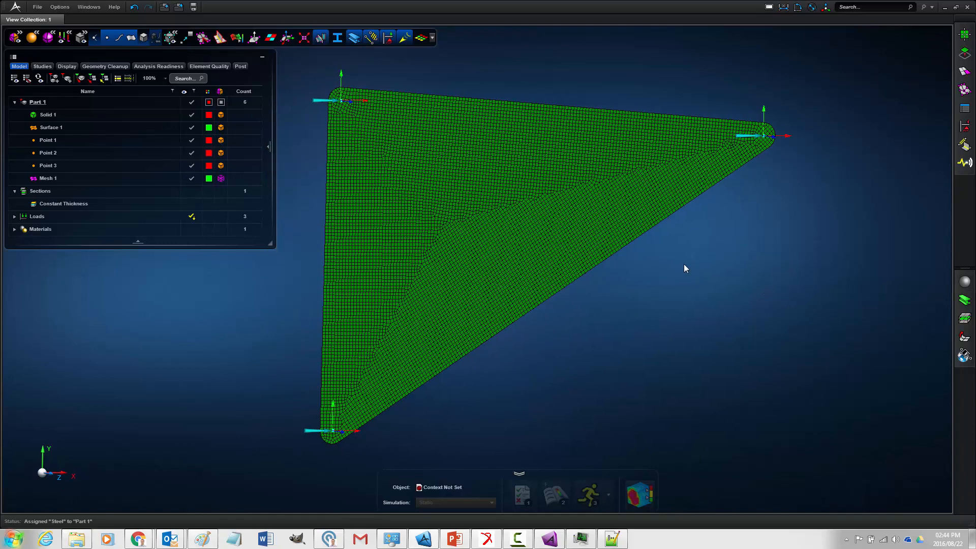
left_click(964, 337)
left_click(837, 105)
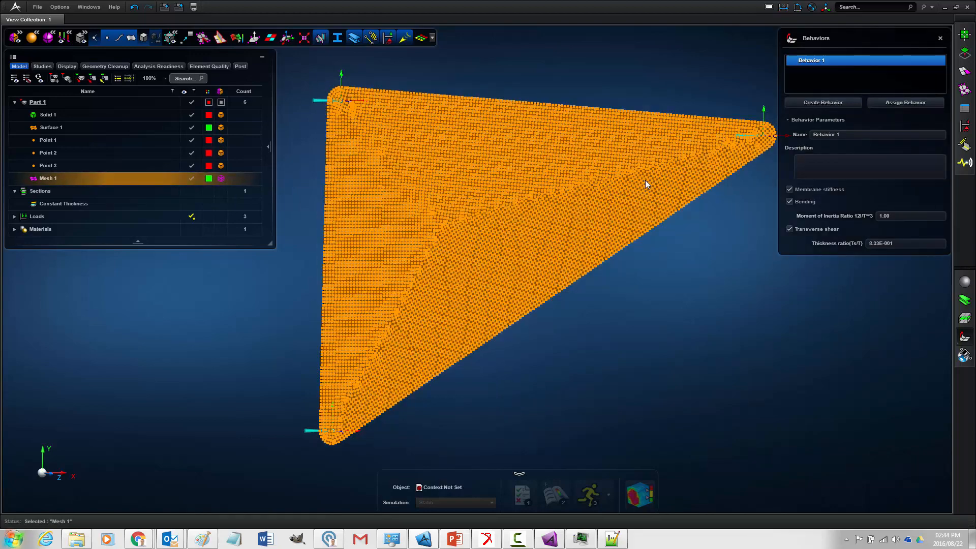
left_click(907, 102)
left_click(673, 166)
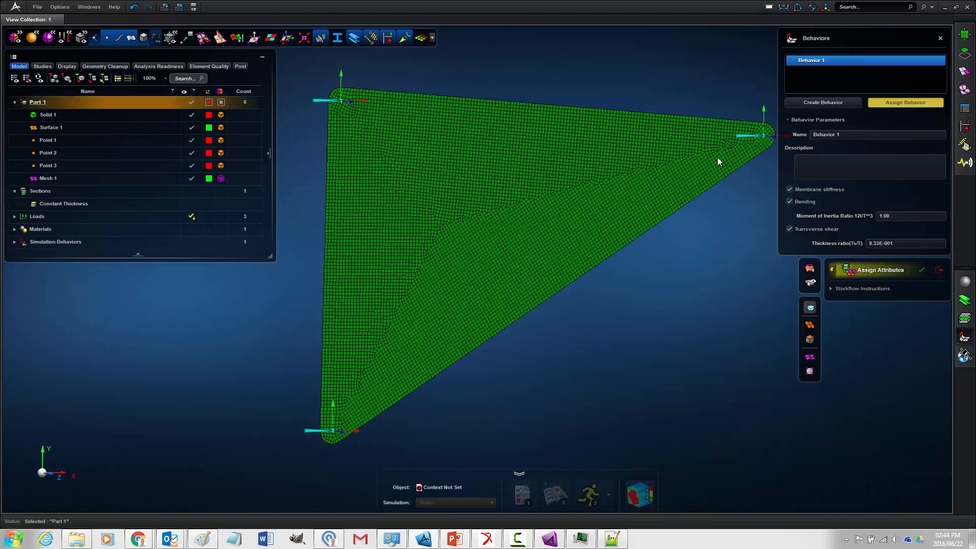
left_click(922, 270)
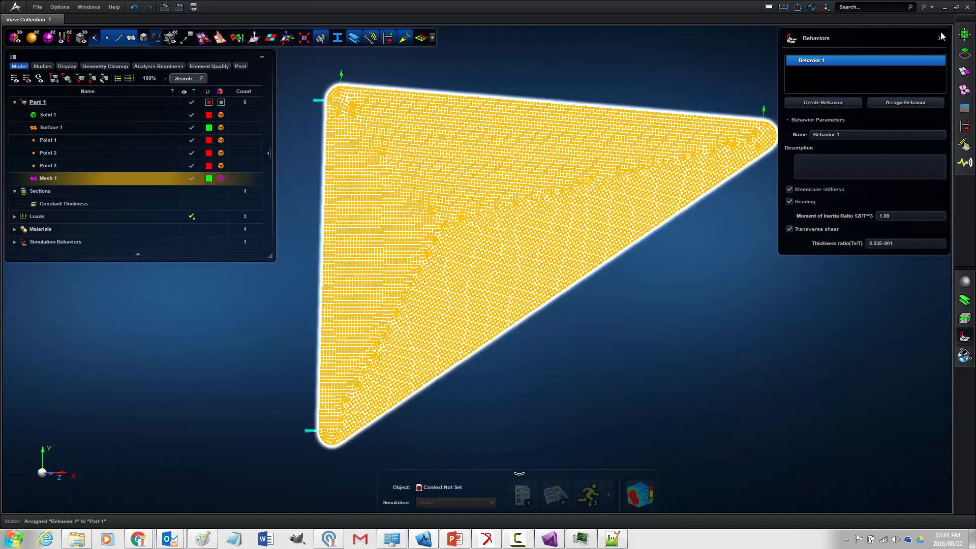
left_click(941, 40)
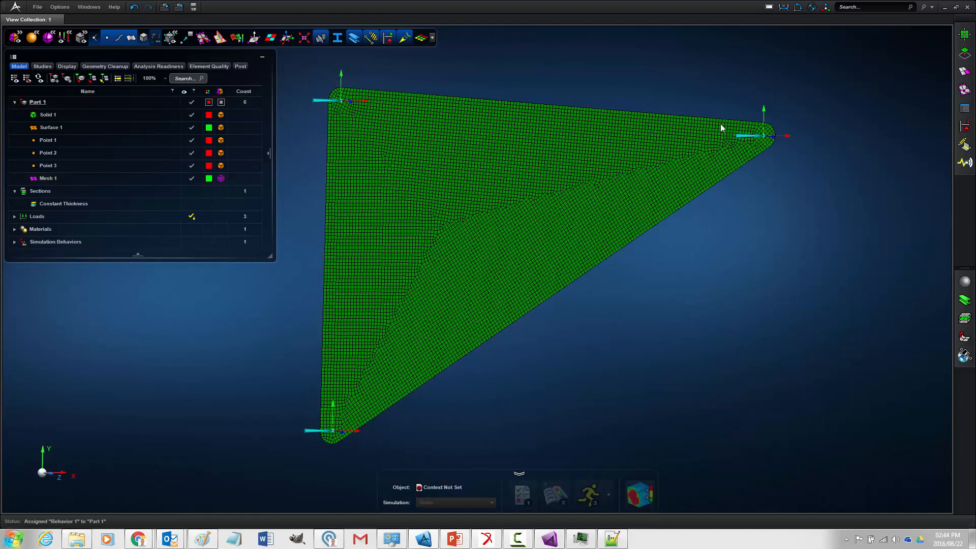
- Review the simulation behavior, material, load and mesh entries in the model tree
left_click(14, 242)
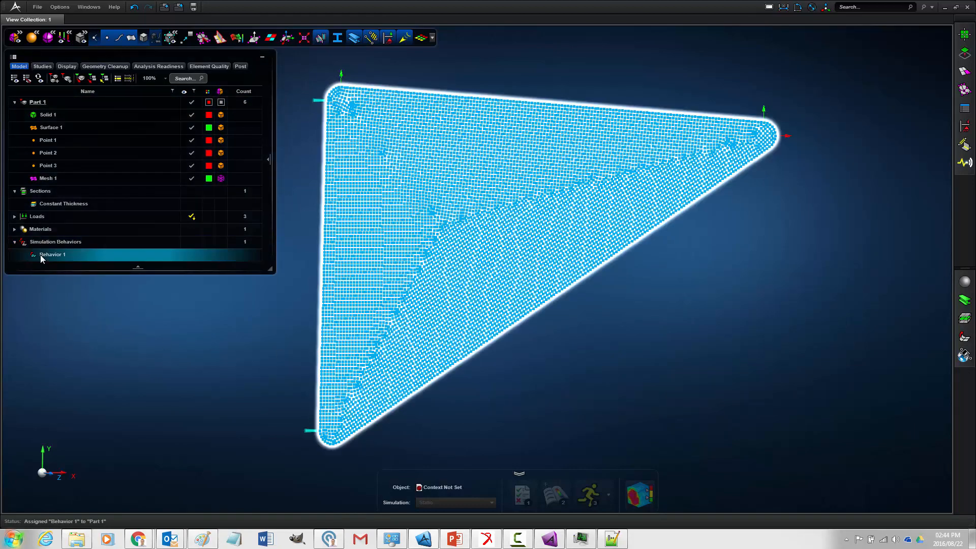
left_click(15, 242)
left_click(15, 230)
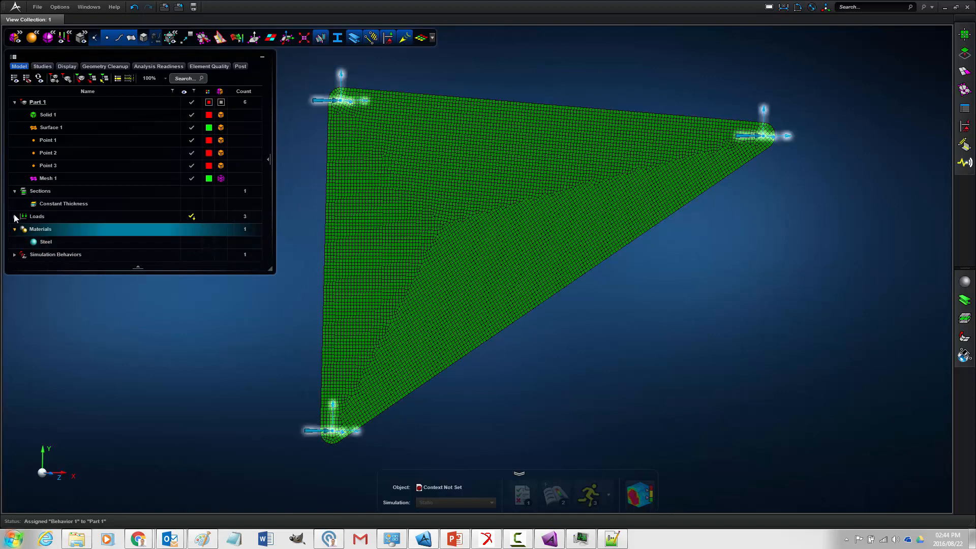
left_click(15, 217)
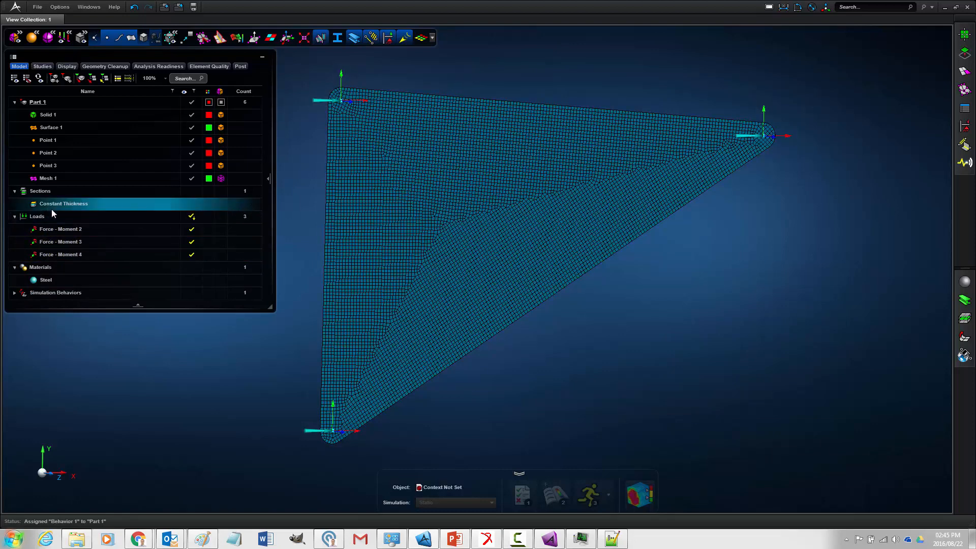
left_click(53, 176)
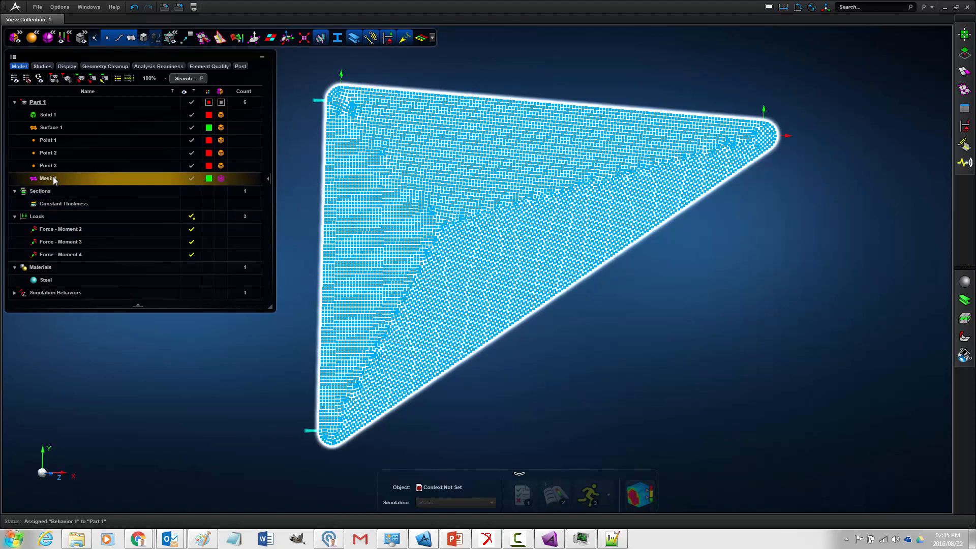
right_click(32, 104)
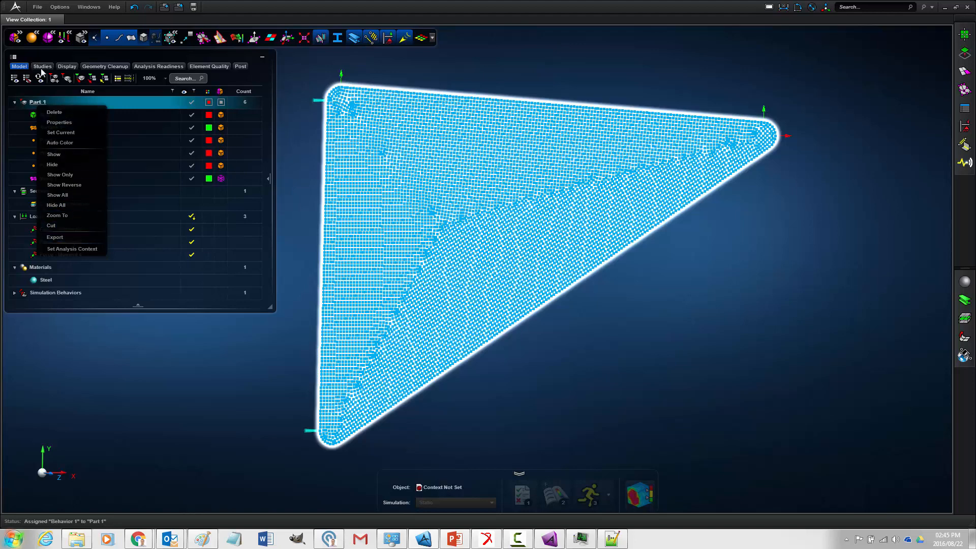
left_click(37, 6)
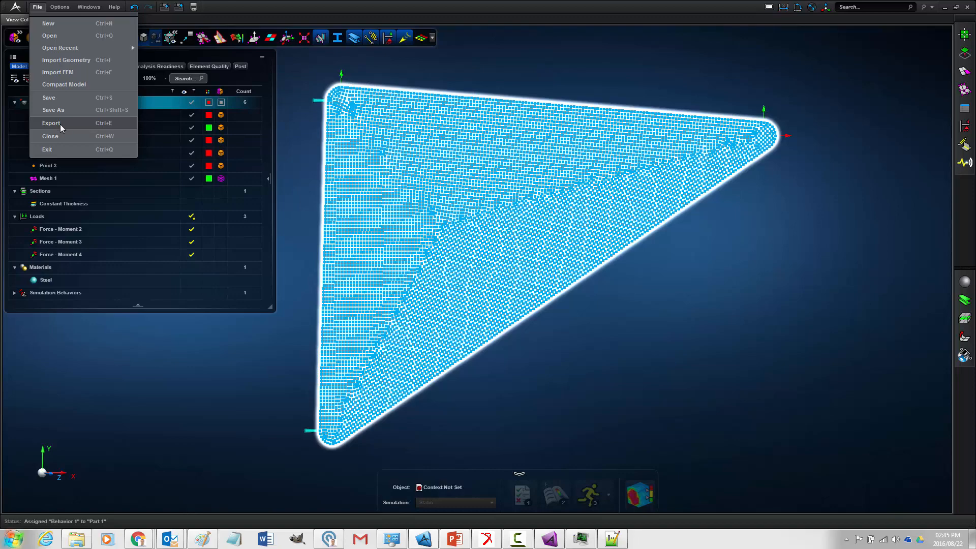
left_click(143, 103)
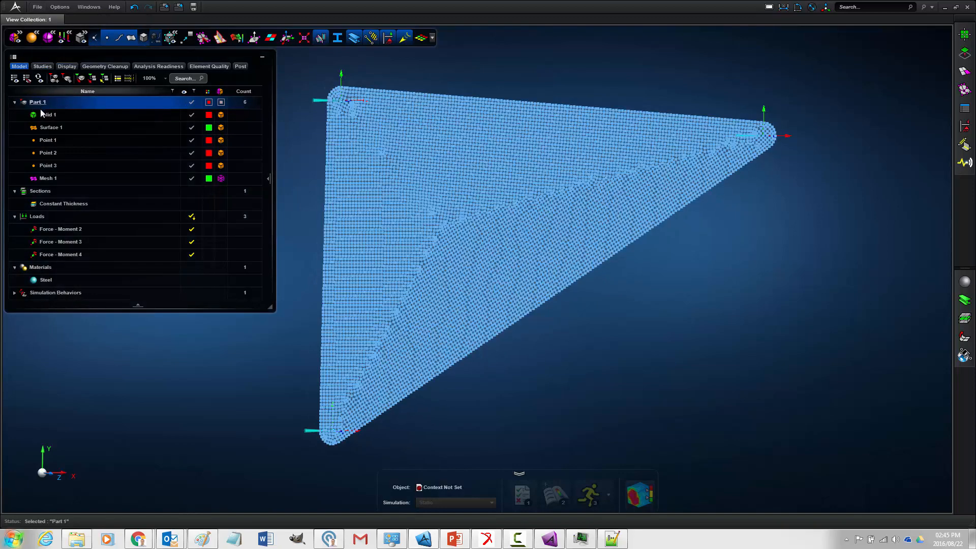
- Export Part 1 as the Nastran file MeshForOptimization.bdf in the DesignByAnalysis folder, using m-kg-s-N units
right_click(42, 113)
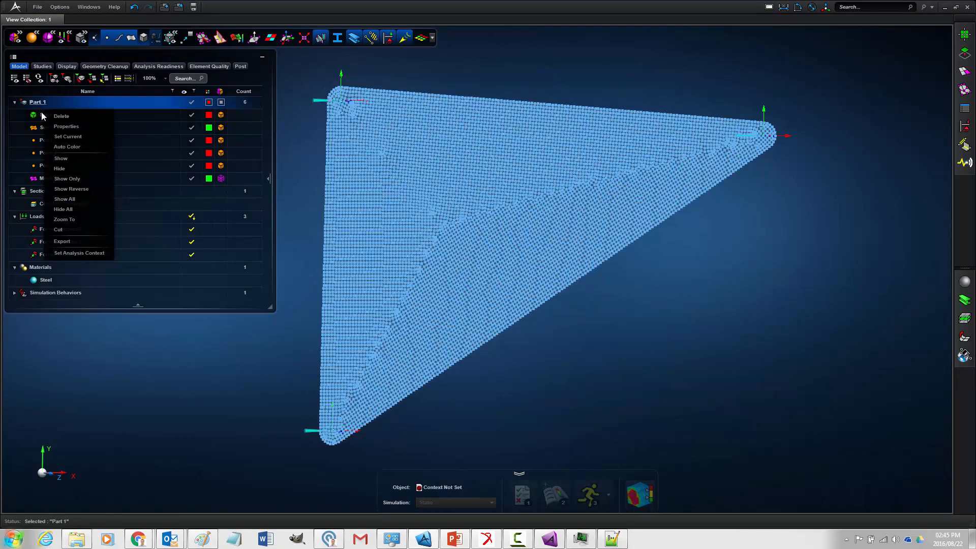
left_click(74, 242)
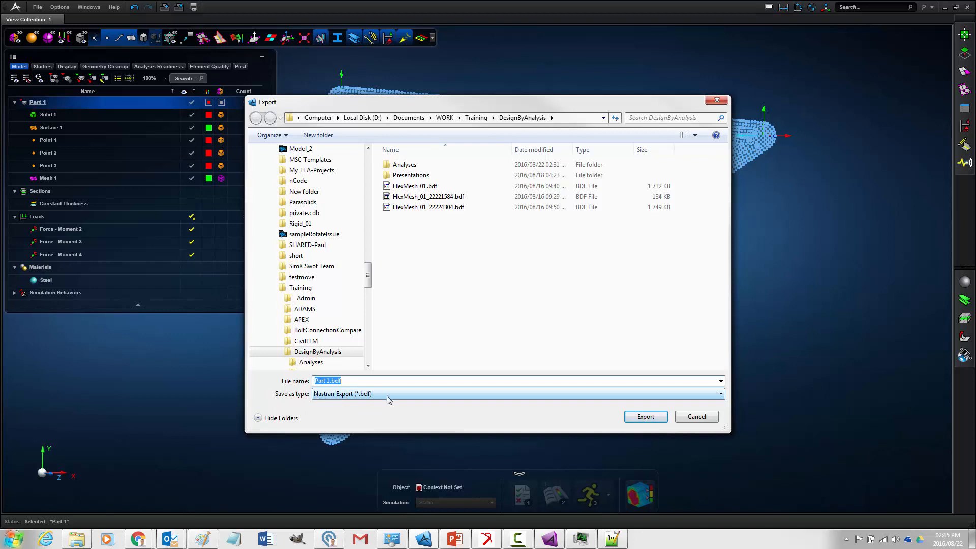
left_click(325, 383)
left_click_drag(330, 380, 309, 377)
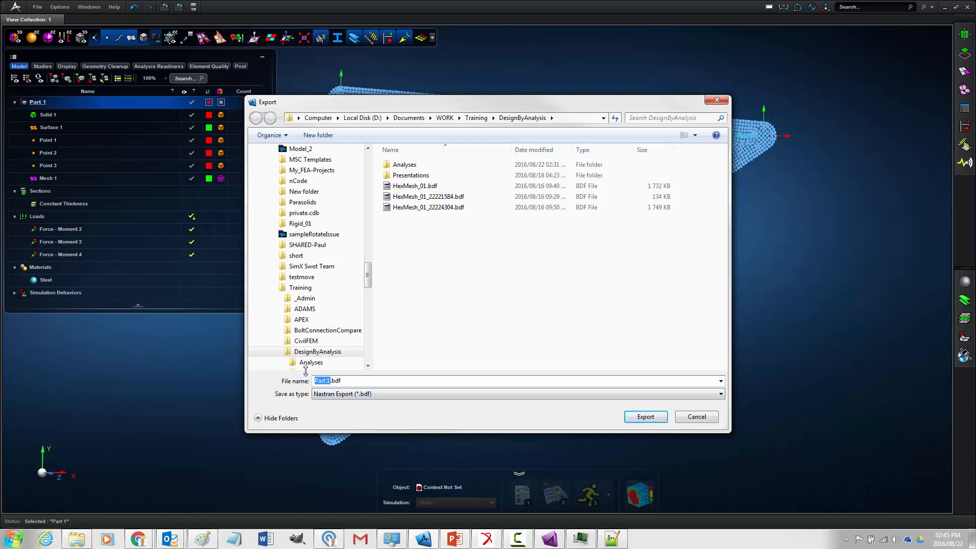
type("MeshForOptimizatiomn")
key("BackSpace")
key("BackSpace")
type("n")
left_click(640, 418)
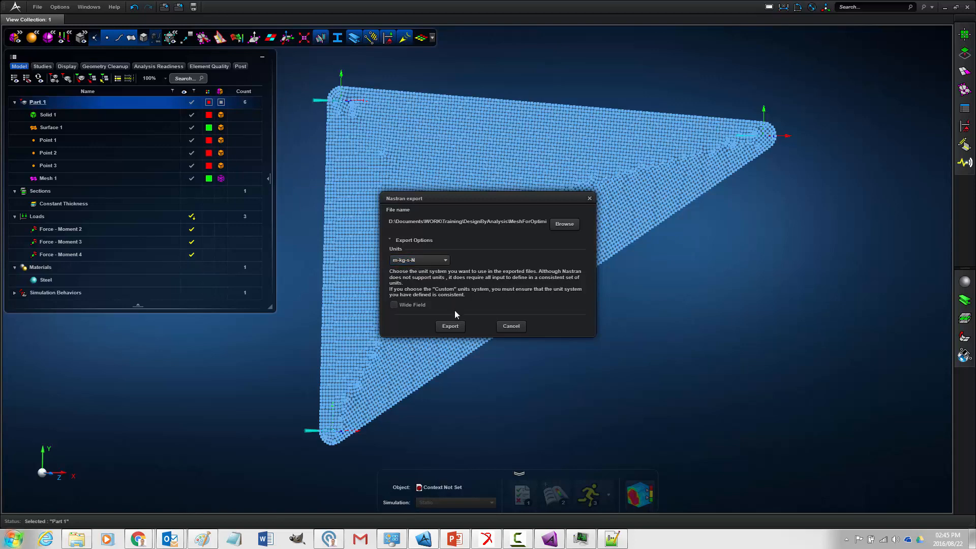
left_click(457, 326)
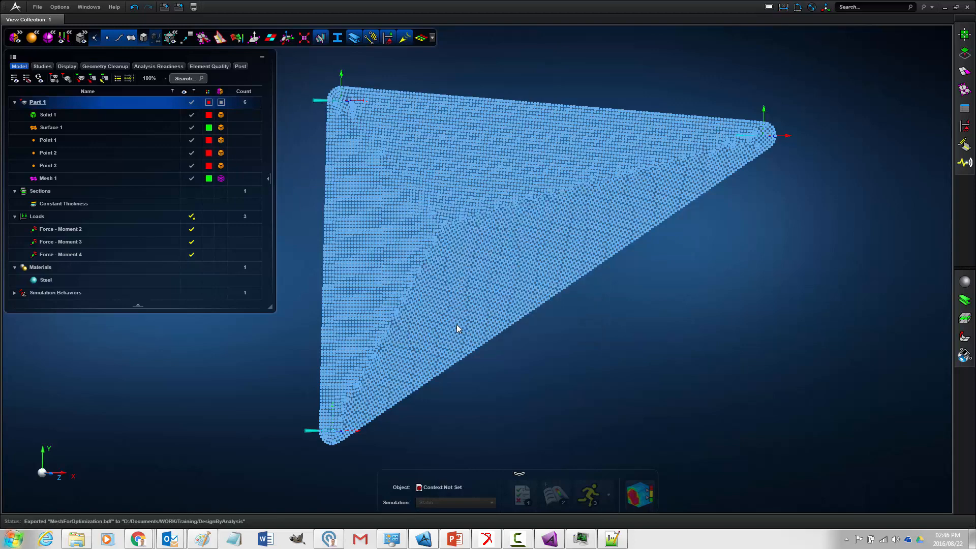
left_click(553, 405)
- Switch to the file explorer, sort the DesignByAnalysis folder by type, and open MeshForOptimization.bdf in Notepad++
left_click(78, 540)
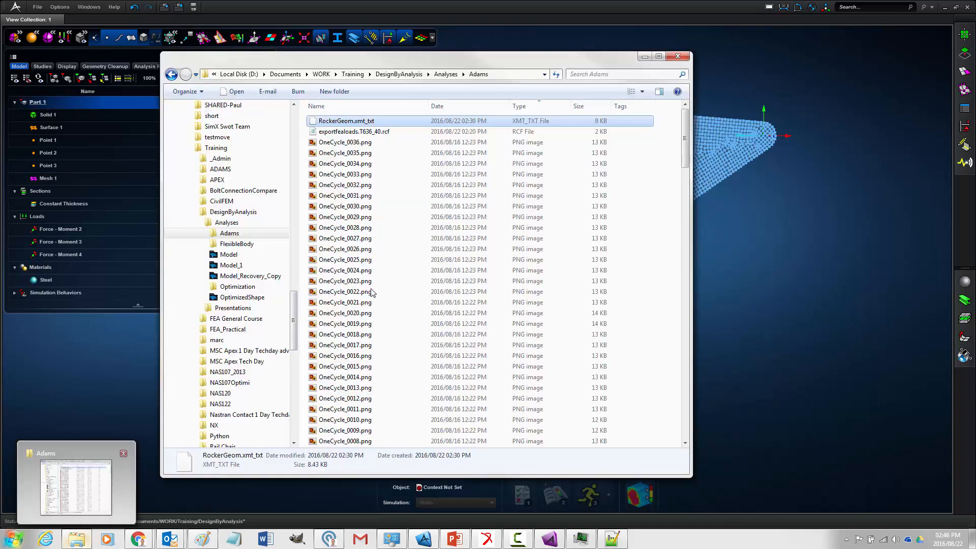
left_click(399, 74)
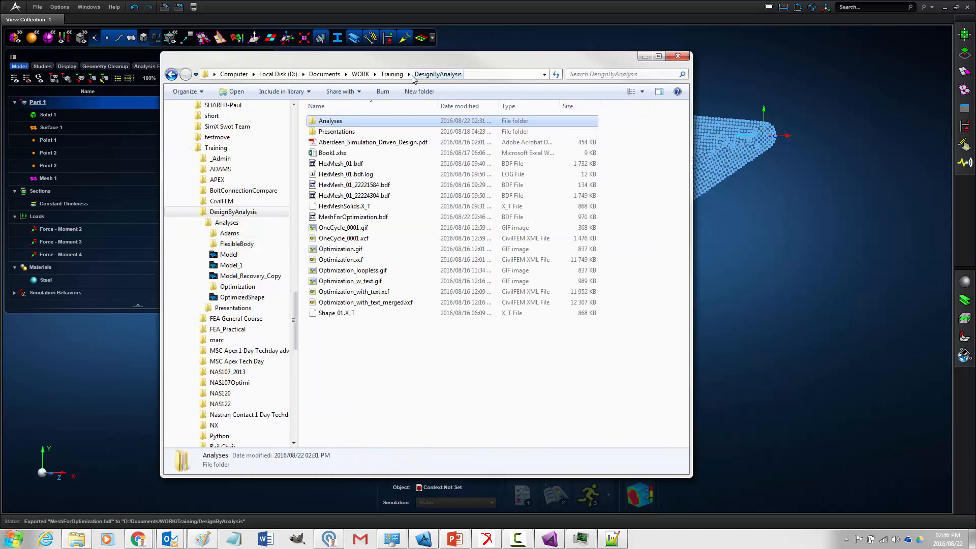
left_click(509, 106)
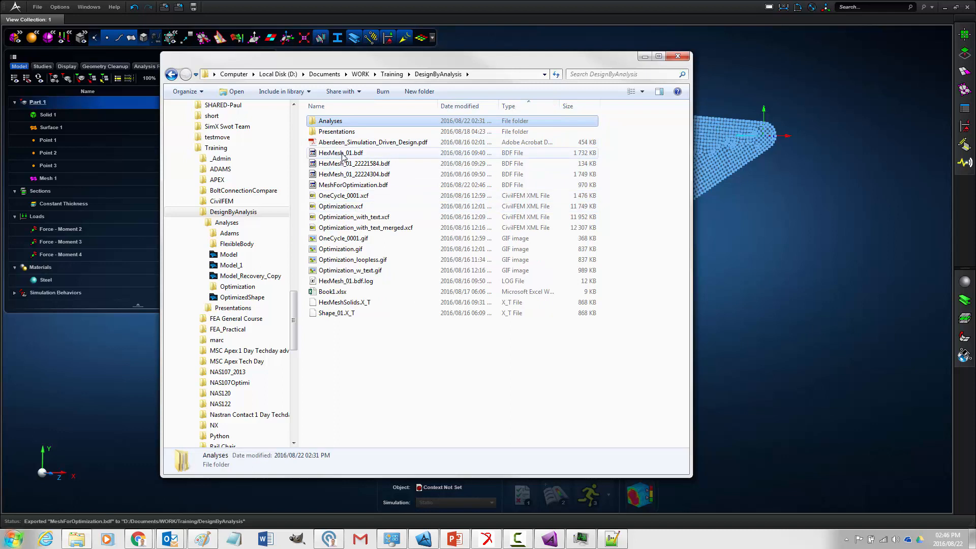
right_click(349, 186)
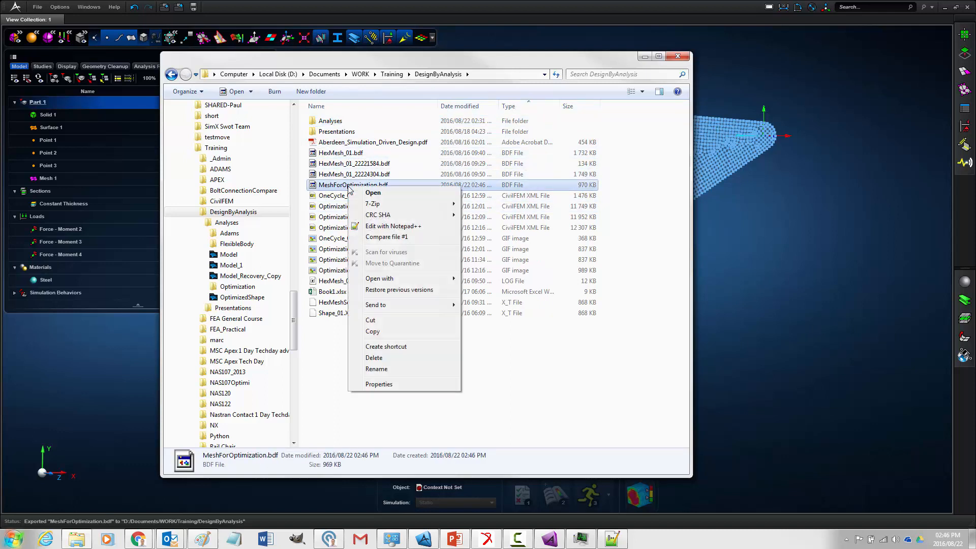
left_click(397, 226)
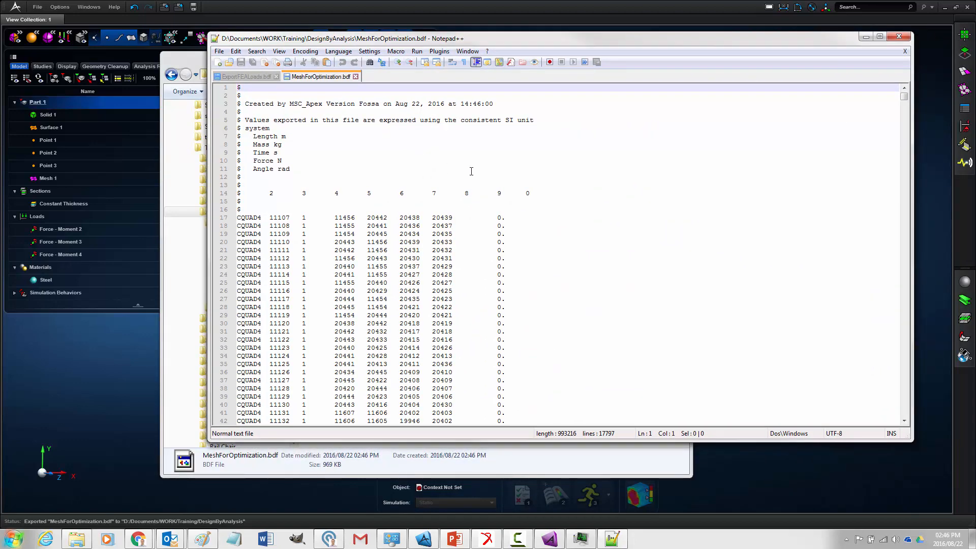
- Examine the element, node, material and shell property entries of the exported mesh file
scroll(393, 178, "down", 5)
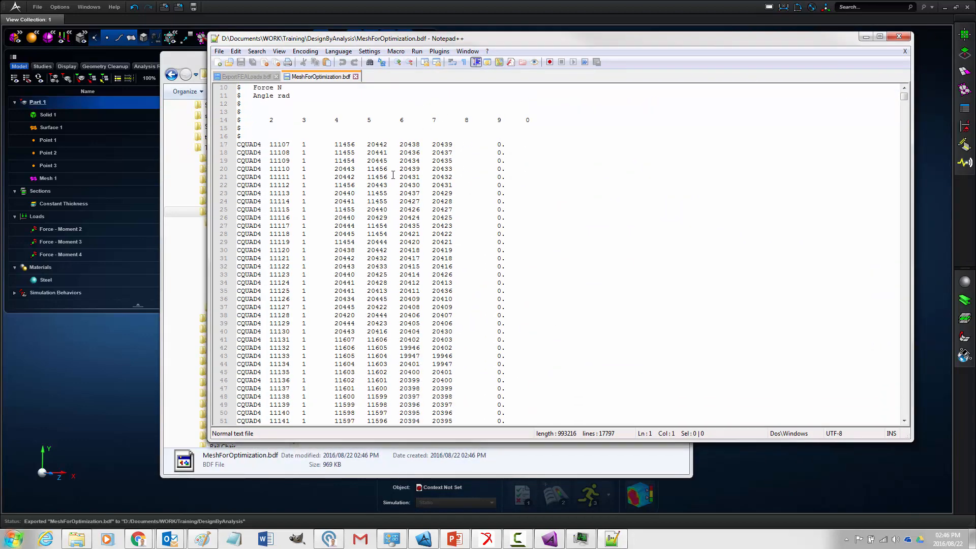
scroll(397, 168, "up", 3)
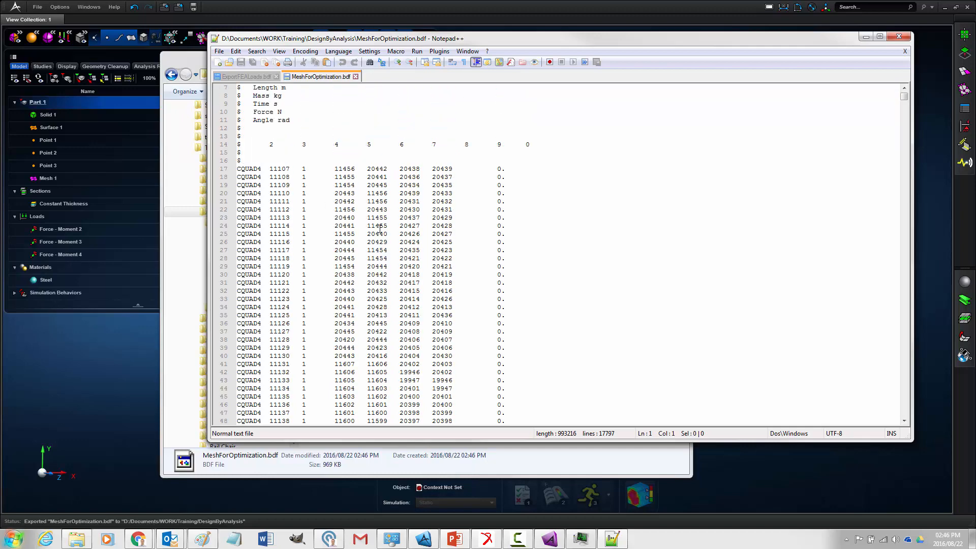
left_click_drag(904, 97, 904, 421)
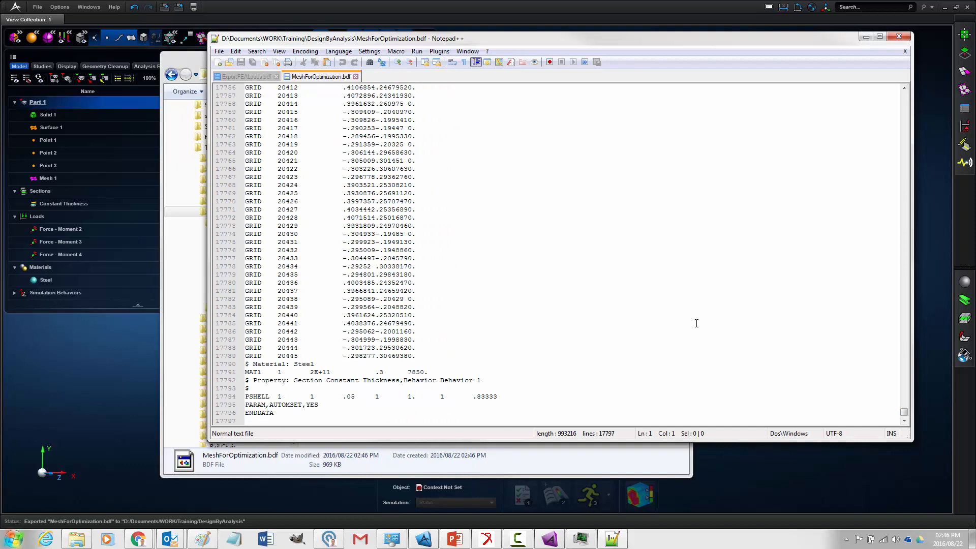
left_click_drag(910, 412, 903, 237)
left_click(714, 233)
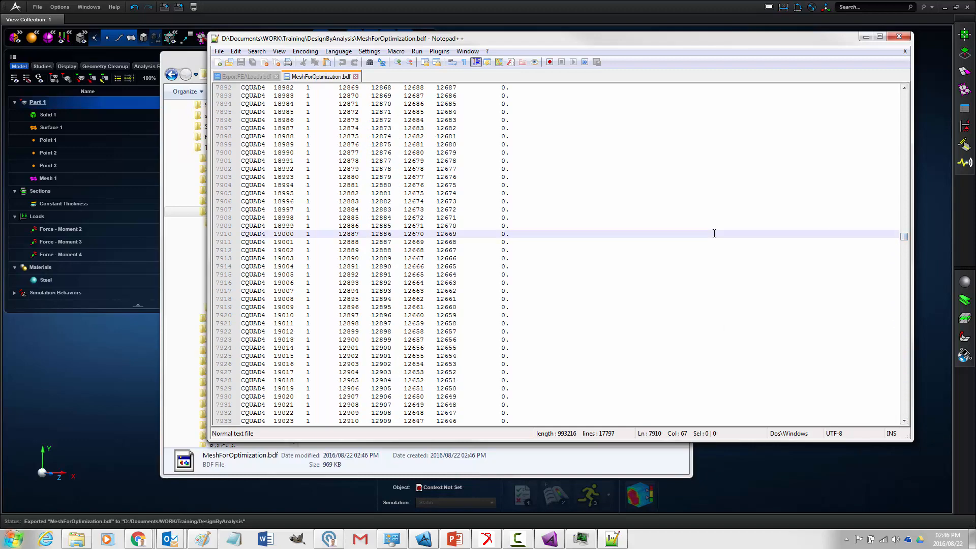
- Search the mesh file for "force" and highlight the node ID in the first FORCE entry
key("ctrl+shift+f")
type("for")
key("BackSpace")
key("BackSpace")
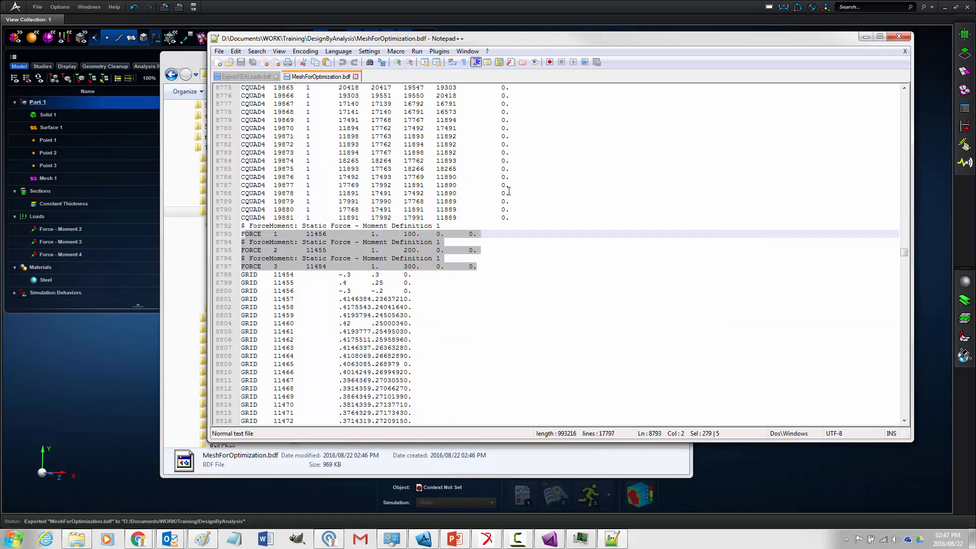
left_click(506, 186)
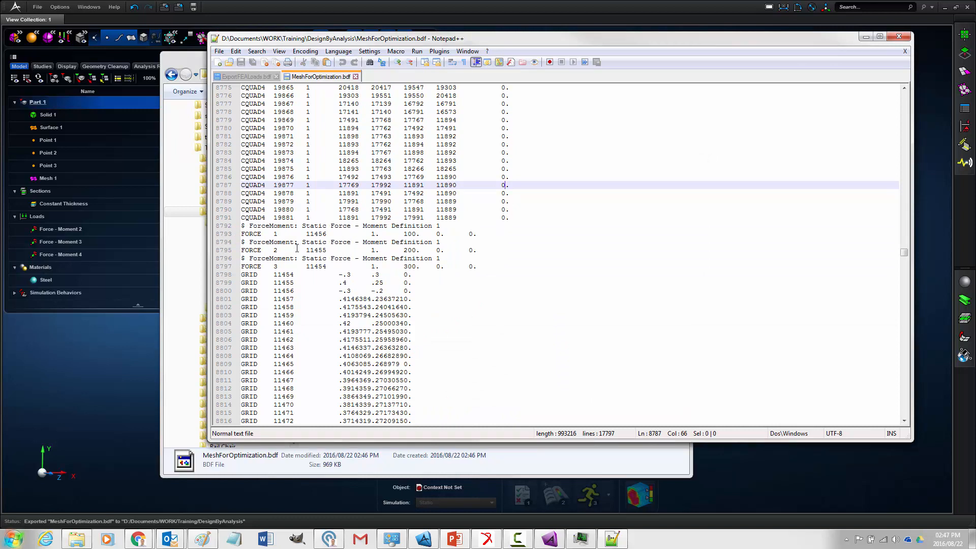
left_click_drag(305, 234, 329, 234)
left_click(309, 234)
- Bring up ExportFEALoads.bdf and highlight the load point node IDs in its FEA Reference Frame table
left_click(606, 540)
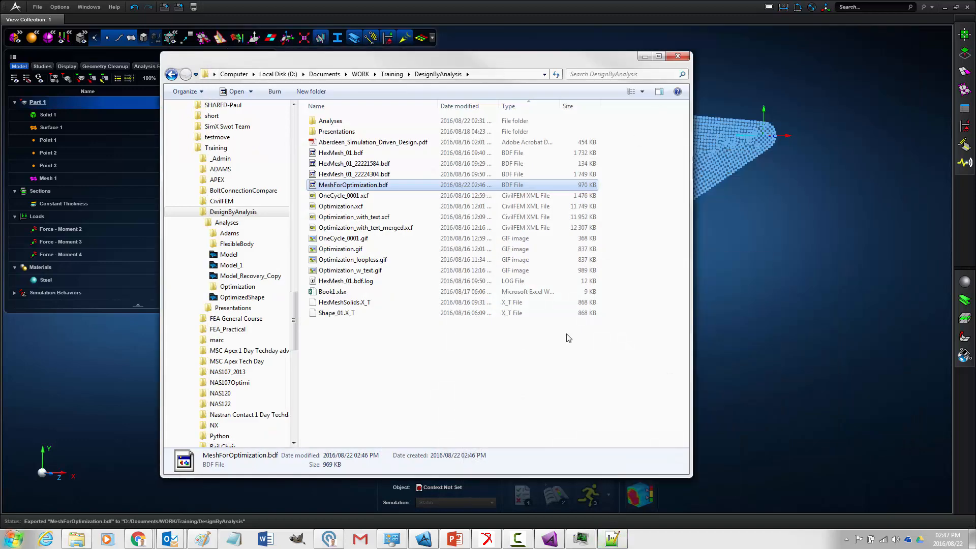
left_click(610, 540)
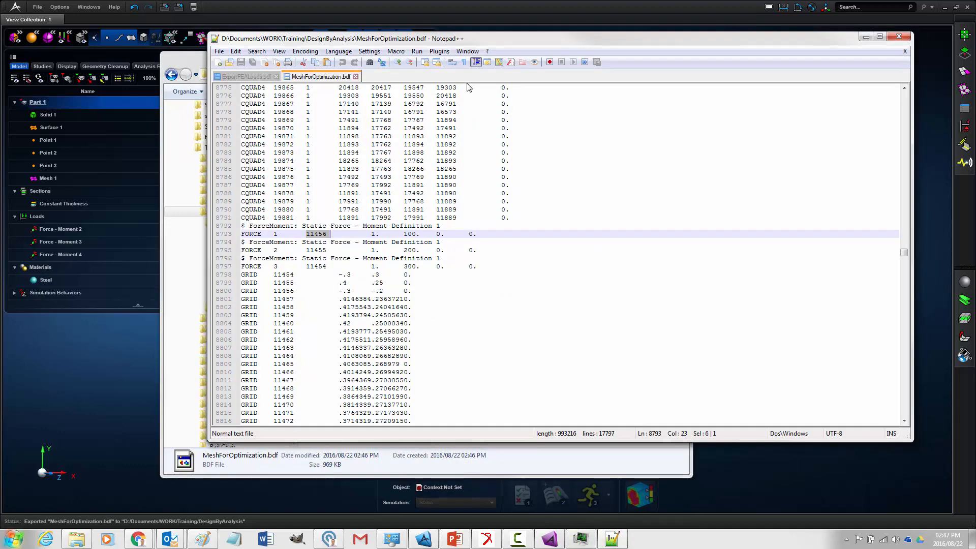
left_click_drag(420, 43, 263, 59)
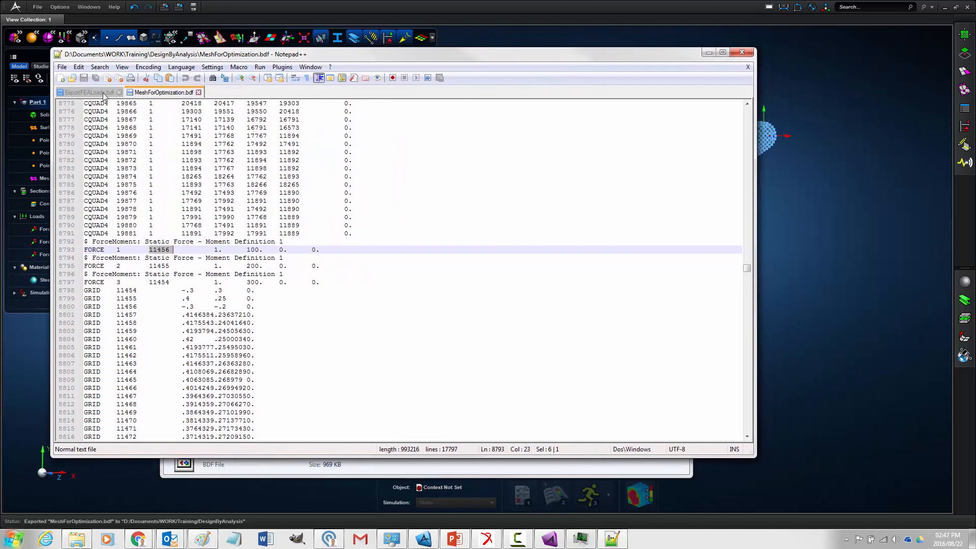
left_click(104, 95)
left_click(330, 111)
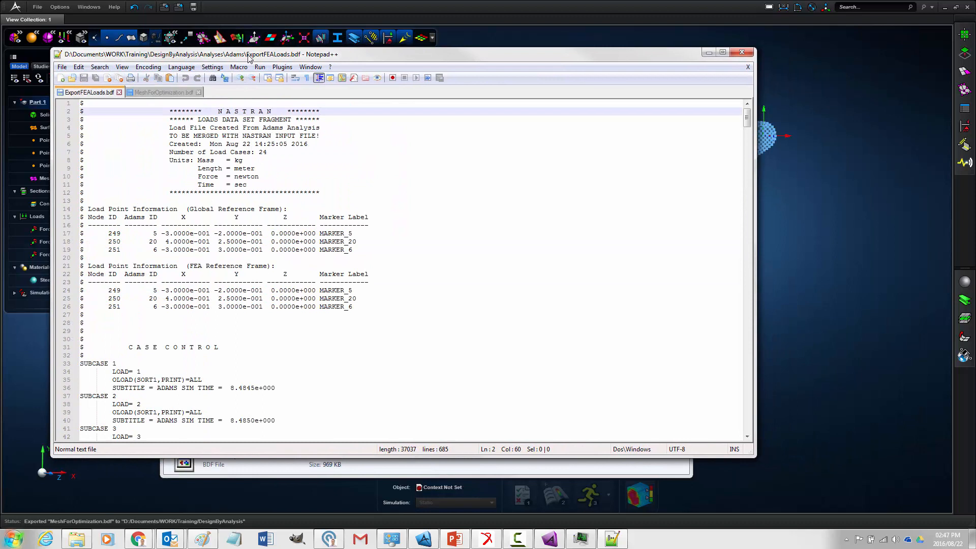
left_click_drag(248, 58, 326, 39)
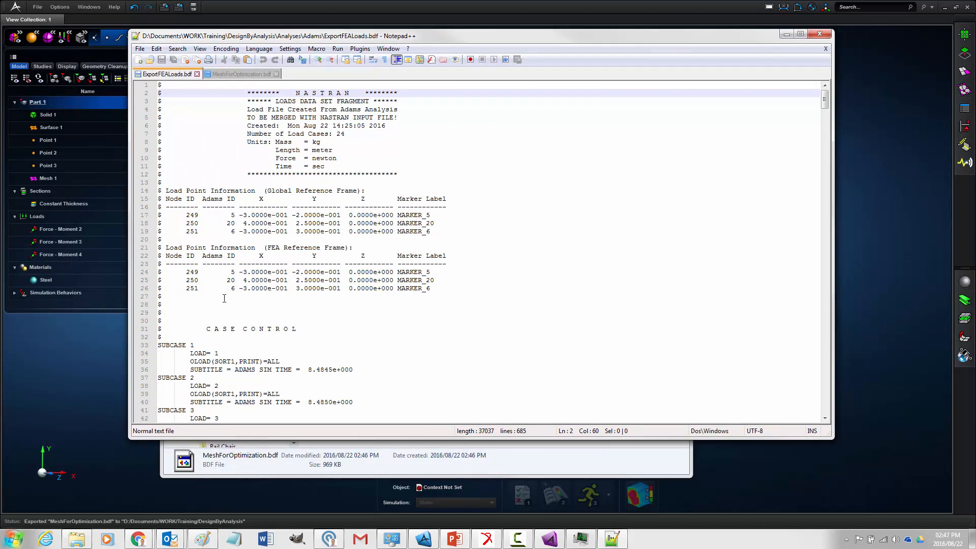
left_click_drag(202, 289, 186, 274)
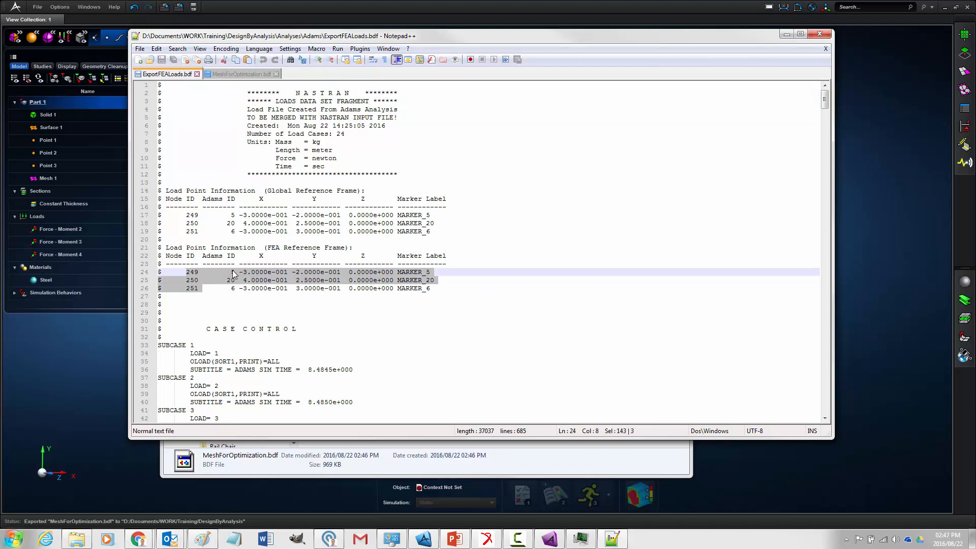
- Return to MeshForOptimization.bdf and highlight the node IDs 11456, 11455 and 11454 in the three FORCE entries
left_click(237, 75)
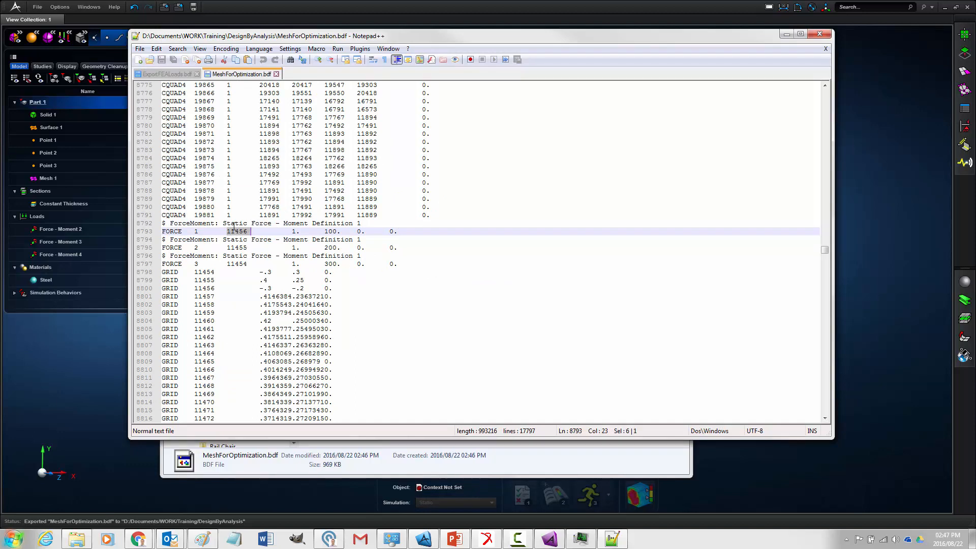
left_click(239, 232)
double_click(241, 248)
double_click(240, 264)
double_click(238, 247)
double_click(243, 233)
- Check the material and PSHELL property entries at the end of the mesh file, and return to the FORCE entries
left_click_drag(825, 249, 846, 437)
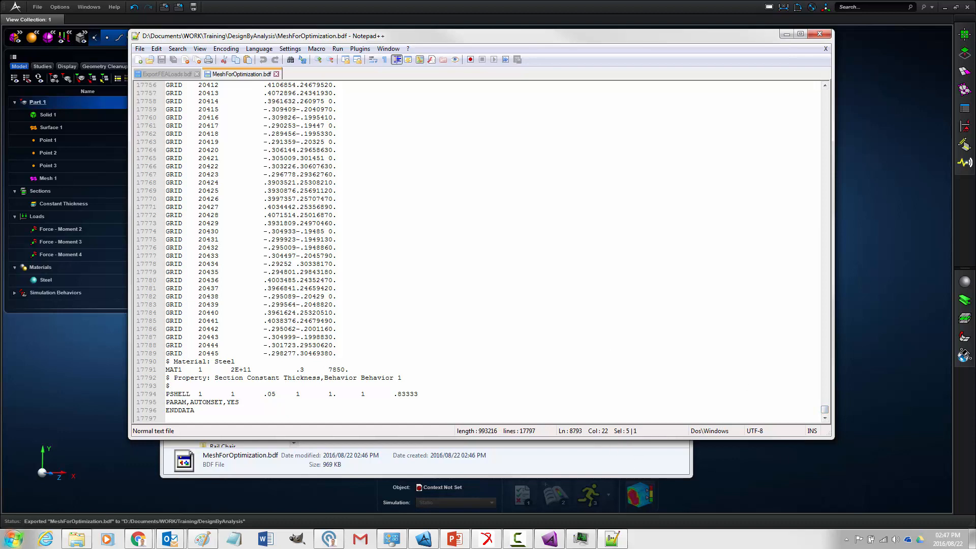
key("alt+Tab")
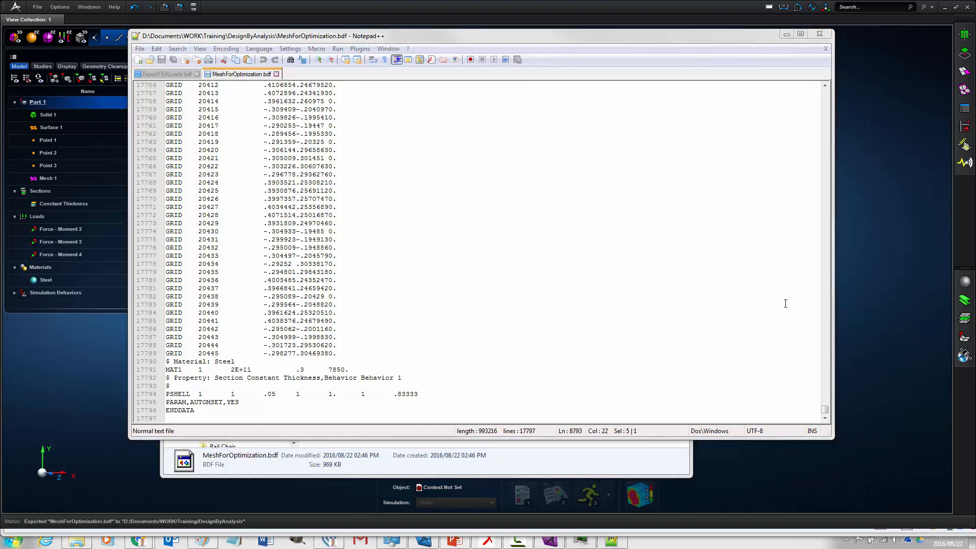
left_click_drag(825, 410, 820, 255)
scroll(637, 245, "up", 9)
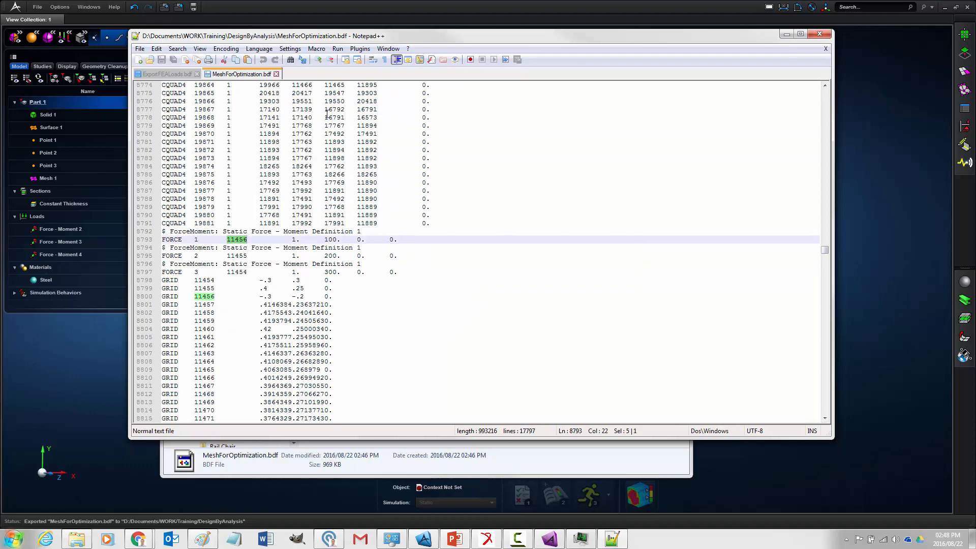
- Switch to ExportFEALoads.bdf and highlight the node IDs 249, 250 and 251 one by one in the FEA Reference Frame table
left_click(179, 74)
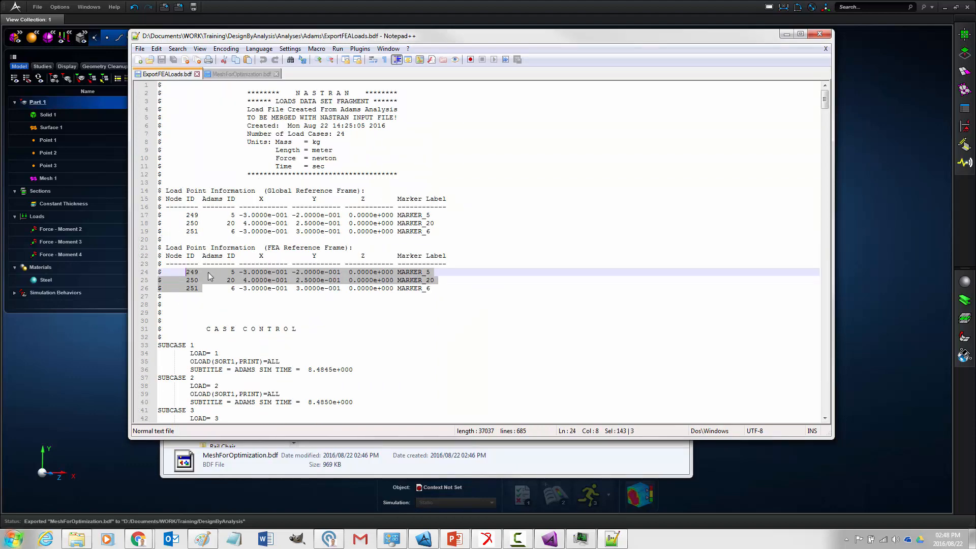
double_click(198, 272)
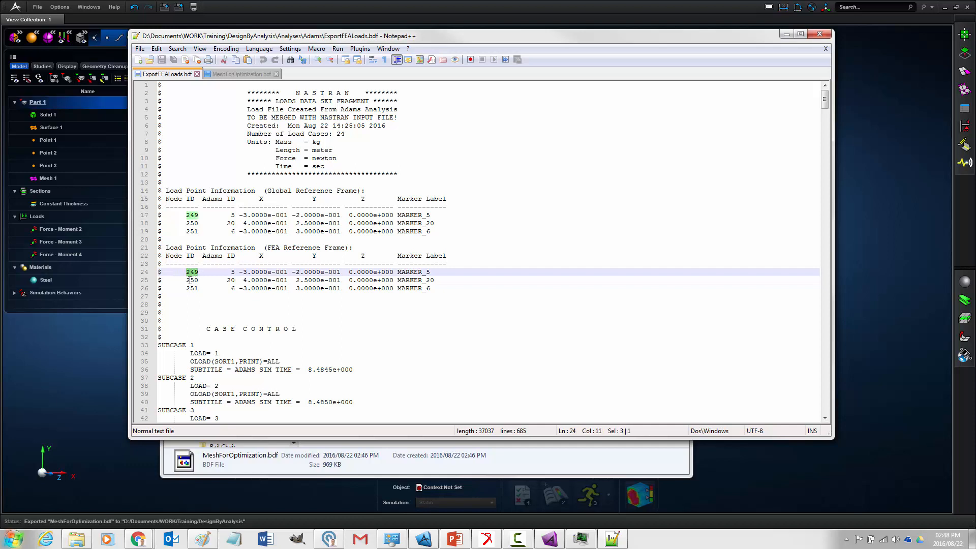
double_click(191, 280)
double_click(193, 289)
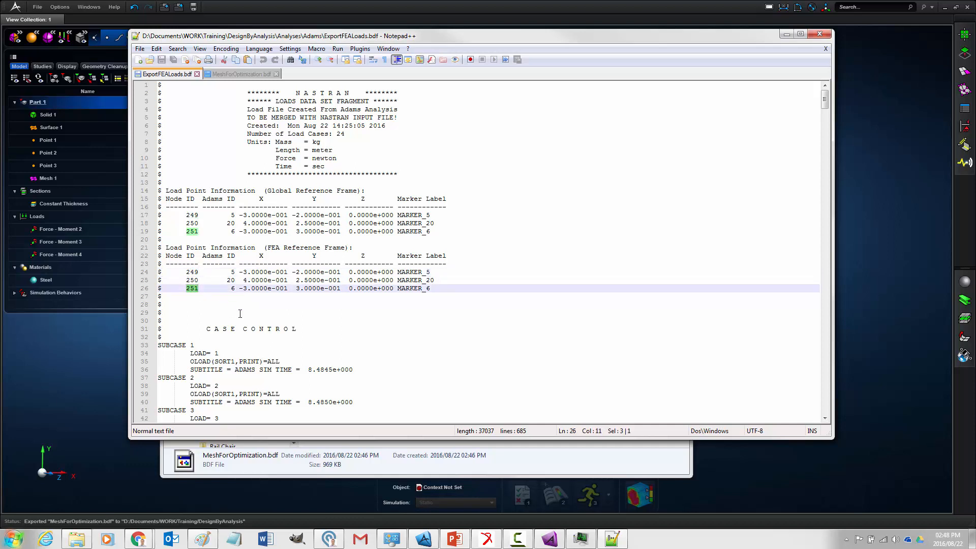
- Review the subcases and the load case bulk data of the Adams load file, and return to the load point tables
scroll(248, 310, "down", 3)
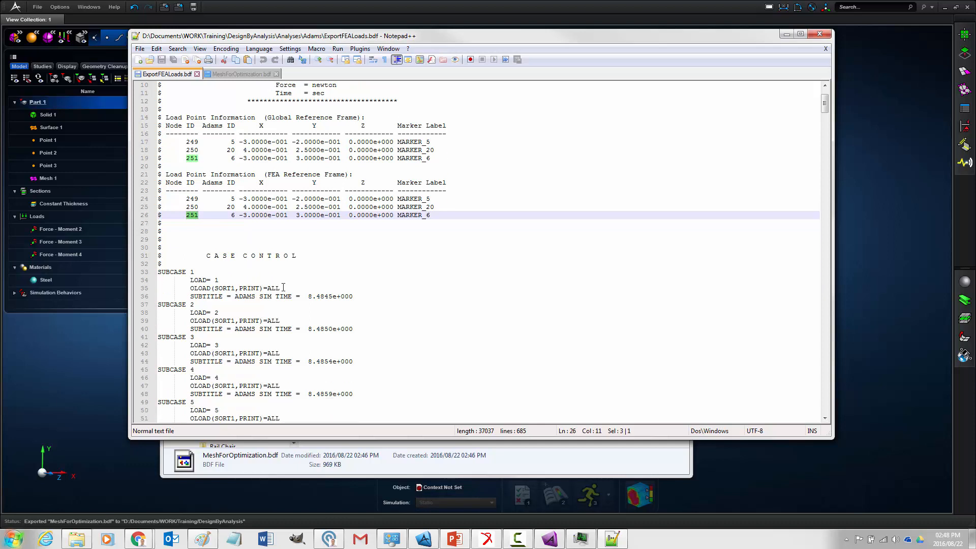
scroll(291, 284, "down", 16)
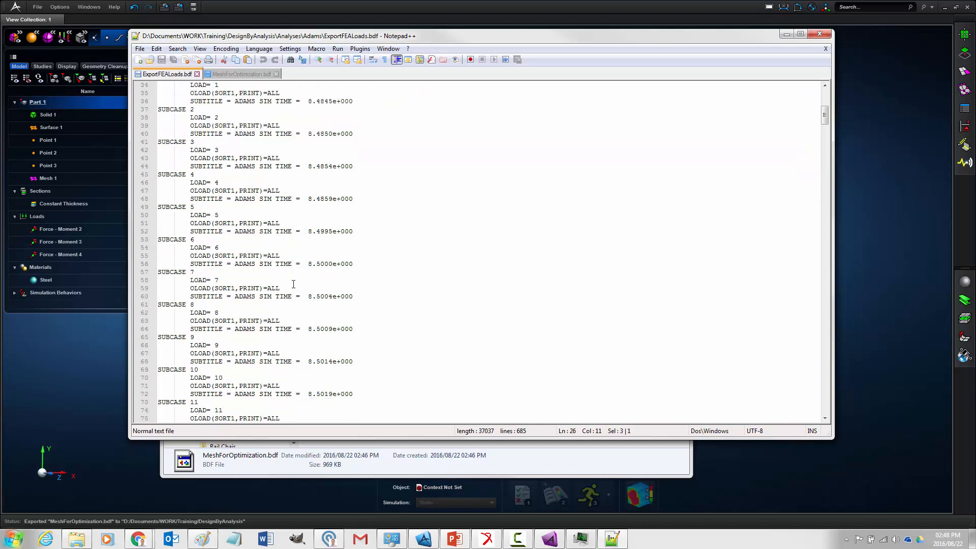
scroll(297, 286, "down", 16)
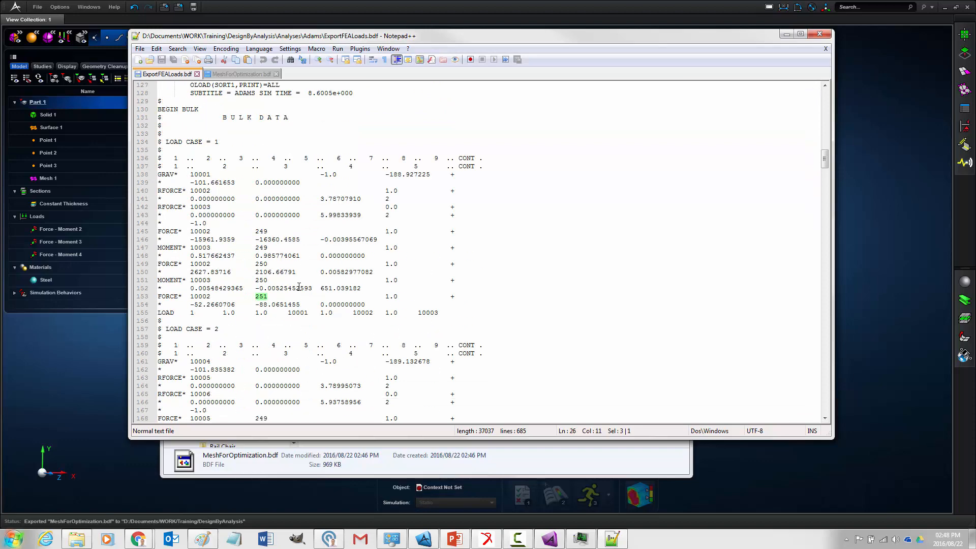
scroll(299, 287, "up", 20)
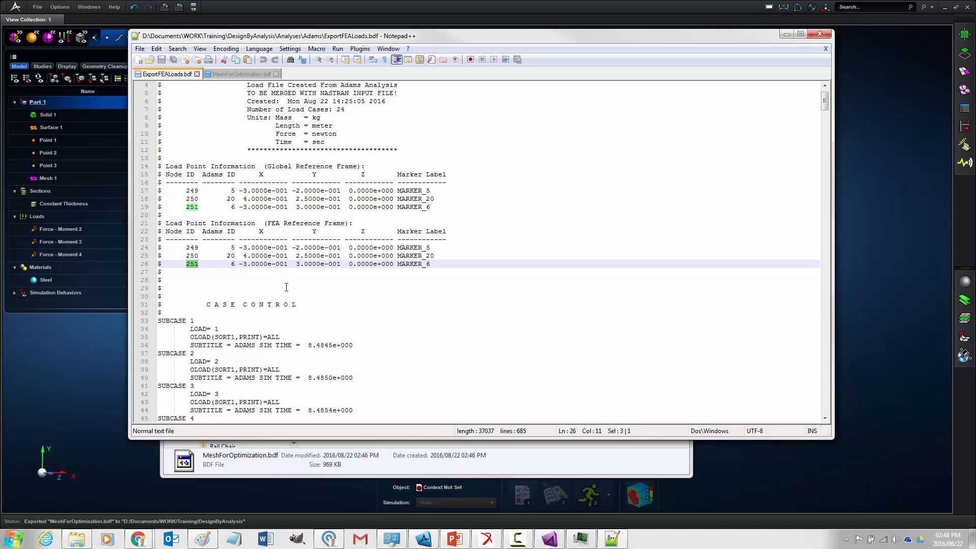
- Examine the load case 1 bulk data in the Adams load file, highlighting a value in the first RFORCE entry
scroll(286, 287, "down", 19)
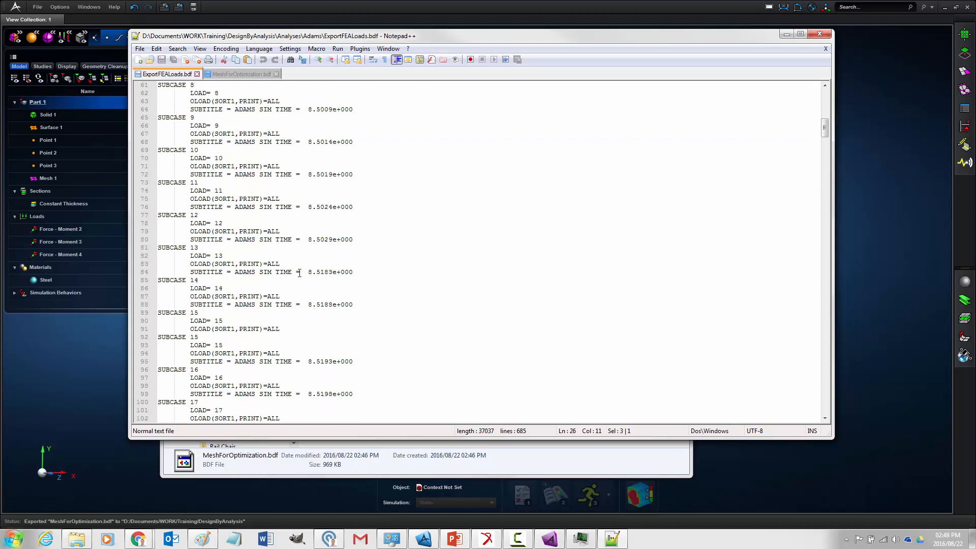
scroll(299, 273, "down", 20)
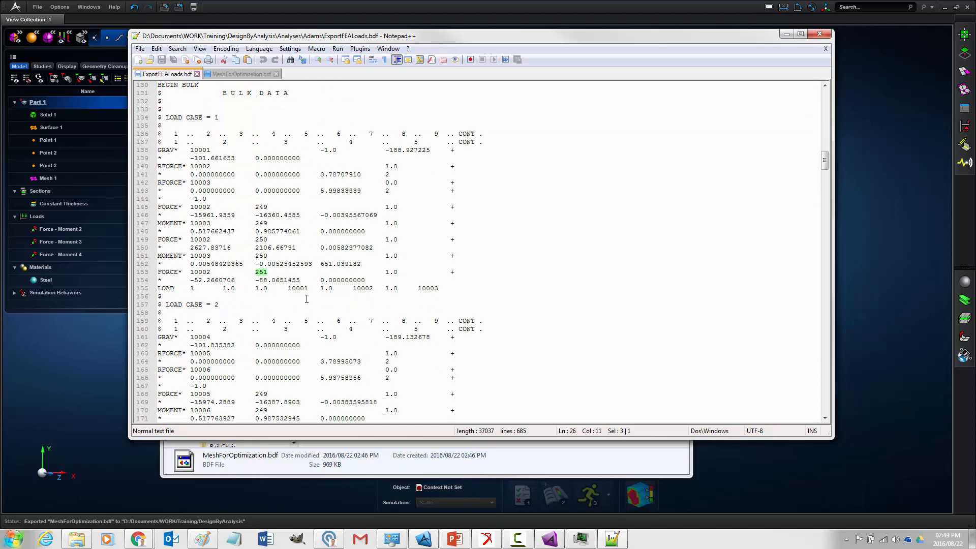
left_click(280, 274)
left_click_drag(255, 152, 361, 174)
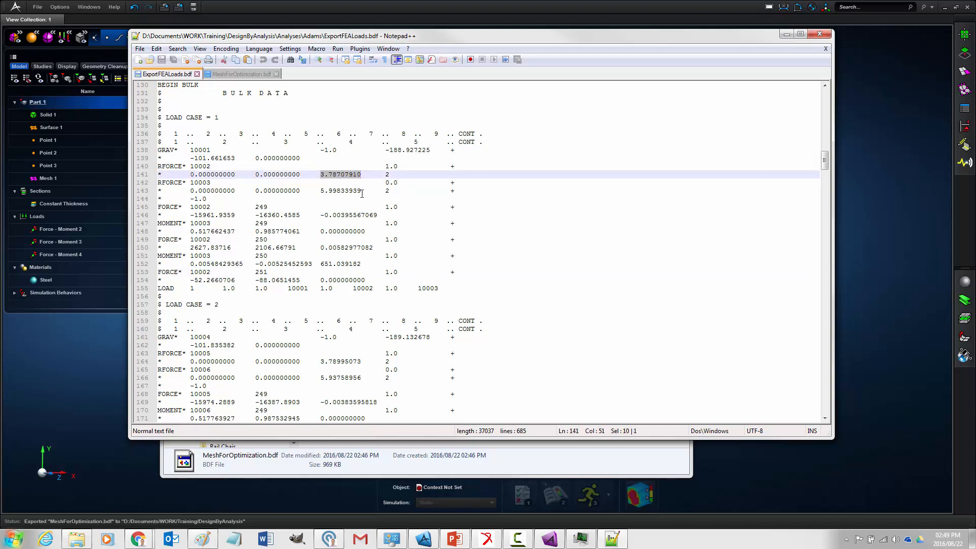
left_click(313, 175)
- Check the FORCE entries in MeshForOptimization.bdf, and return to the load point tables at the start of ExportFEALoads.bdf
left_click(239, 74)
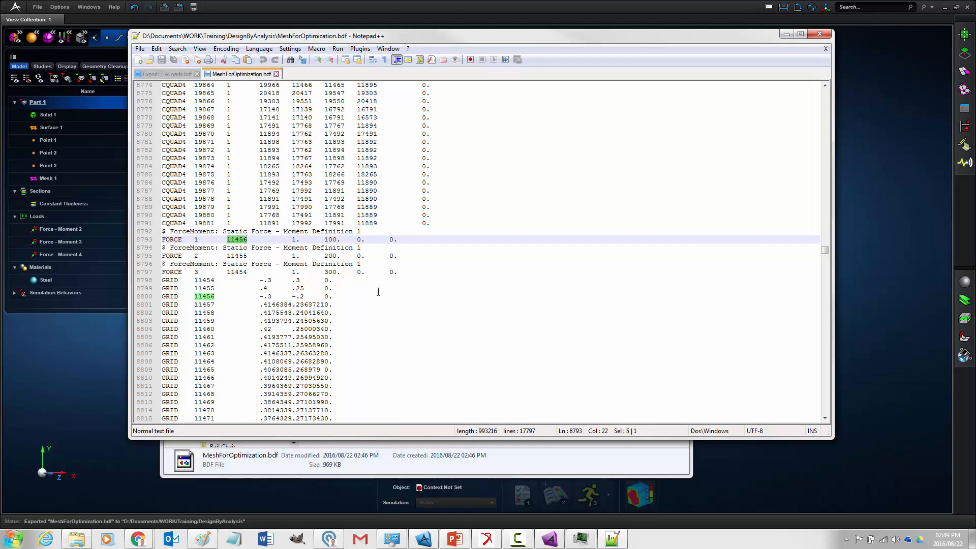
left_click(168, 74)
scroll(231, 248, "up", 20)
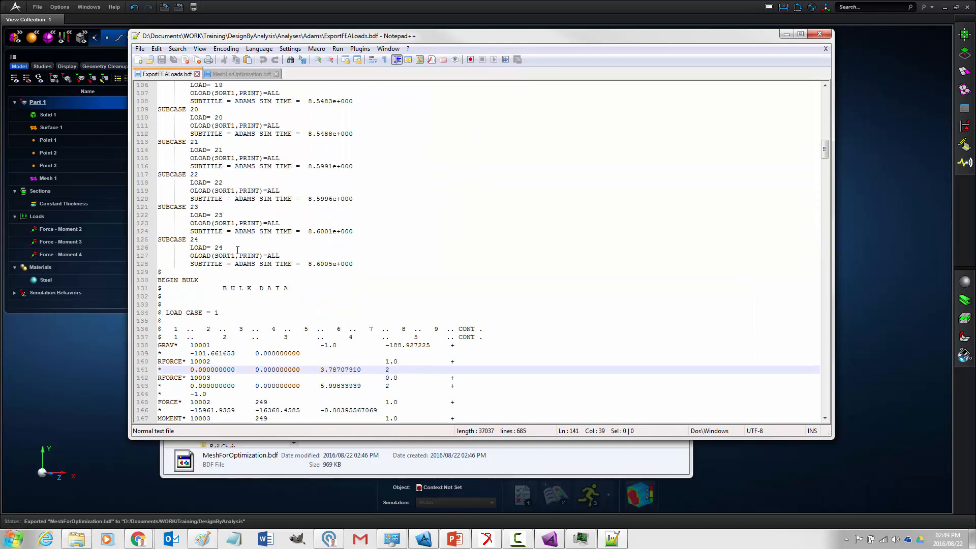
scroll(332, 196, "up", 2)
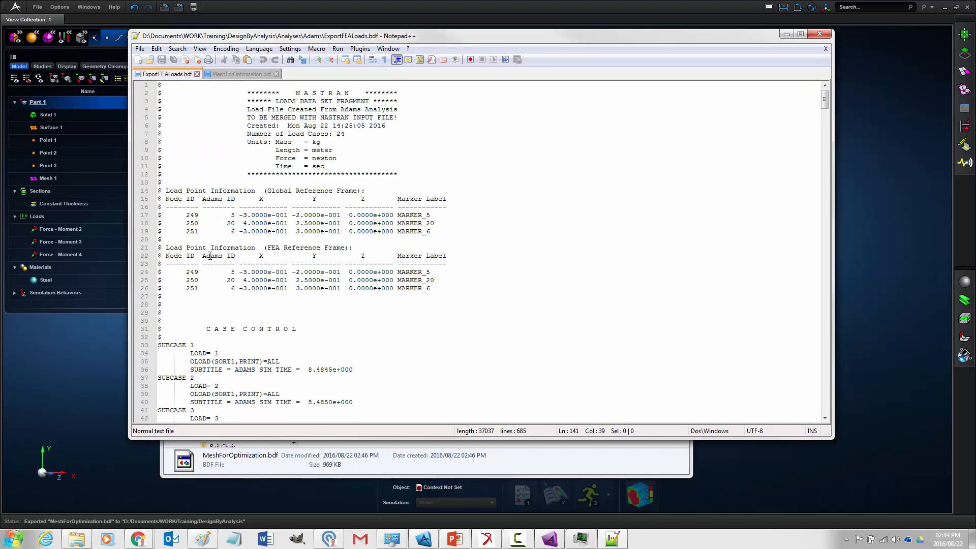